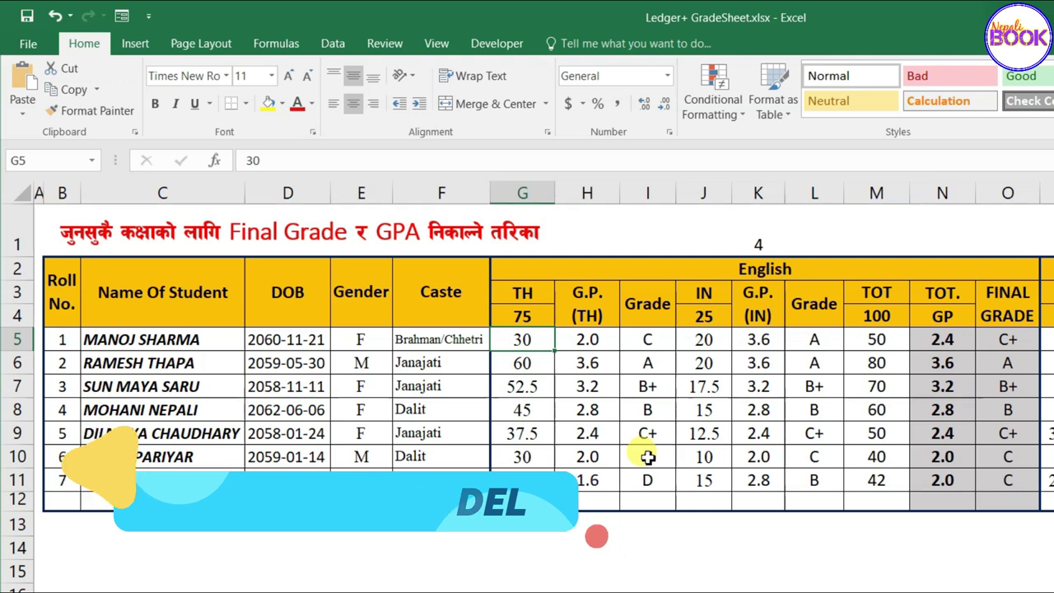
Examine the English full marks and the first student's theory mark, internal mark, total grade point and final grade.
left_click(531, 317)
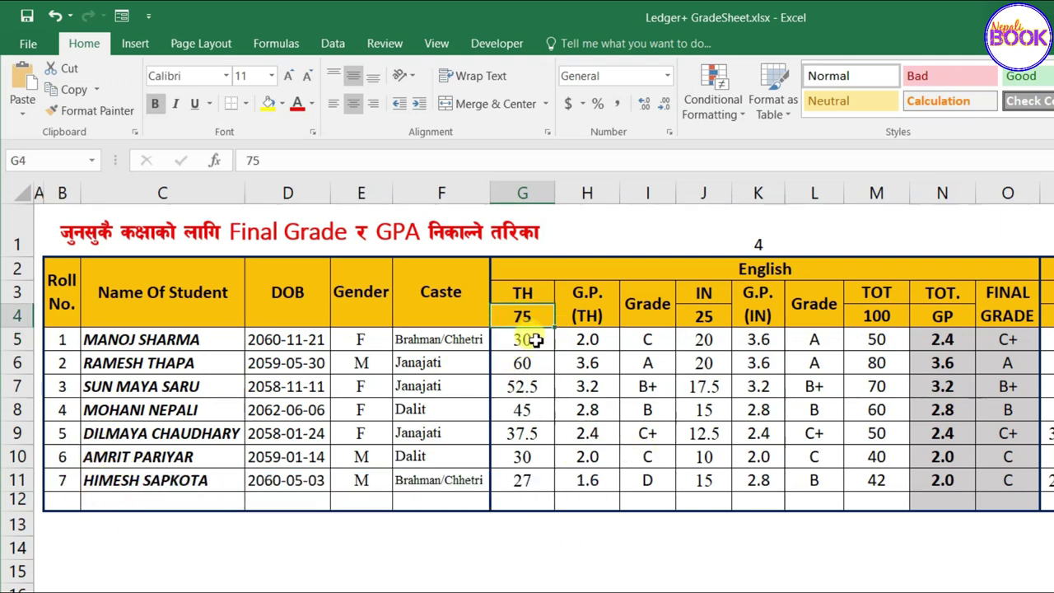
left_click(536, 340)
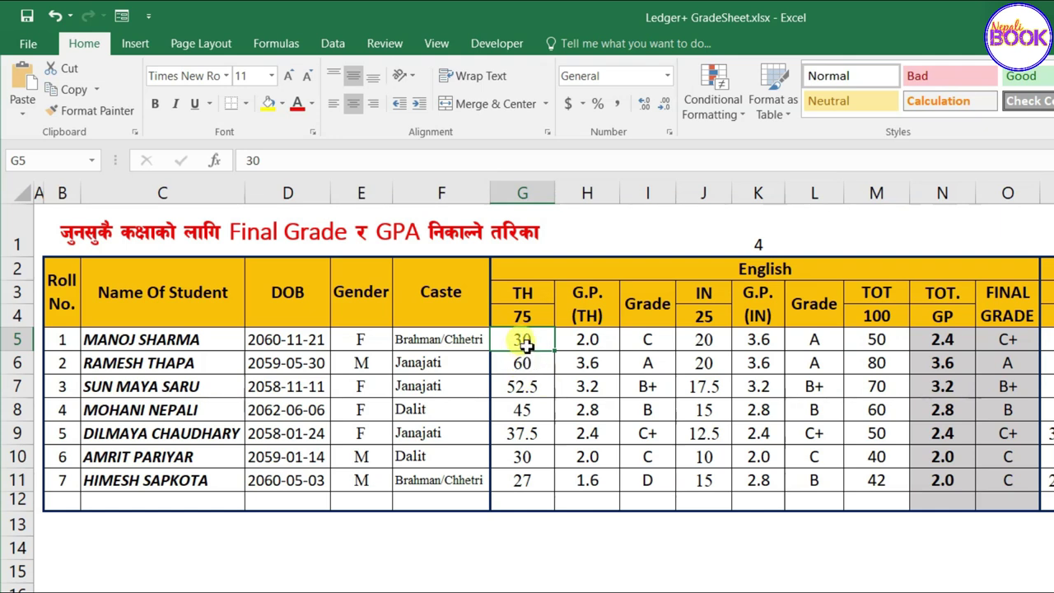
left_click(703, 316)
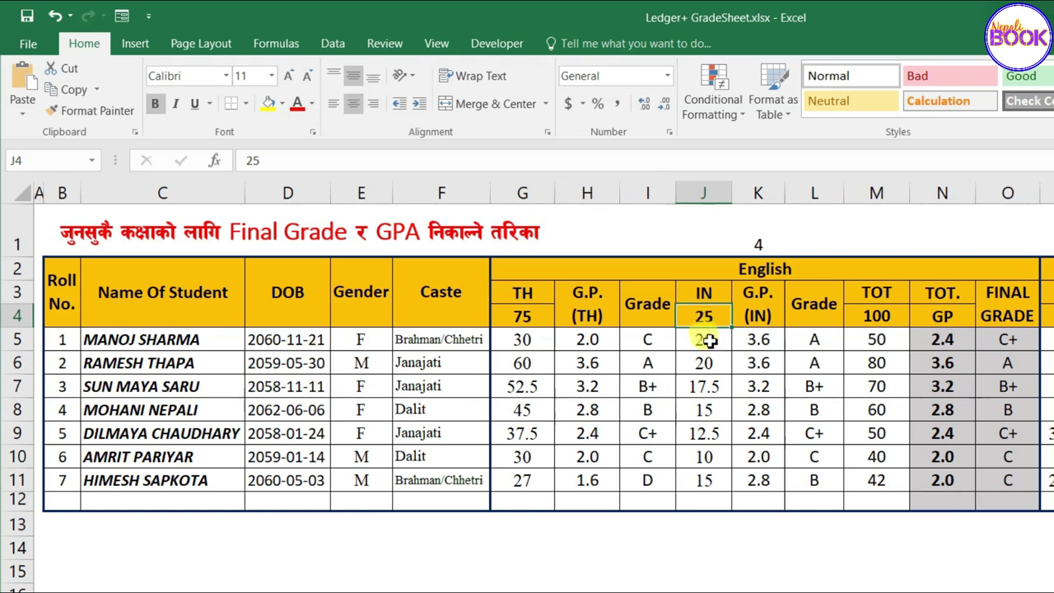
left_click(708, 340)
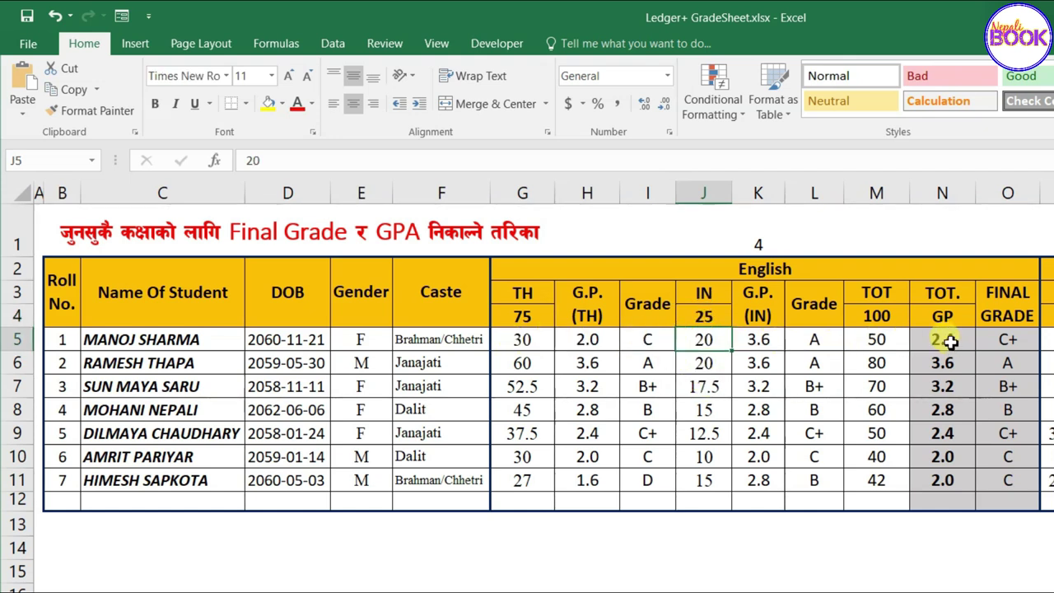
left_click(953, 344)
left_click(1010, 344)
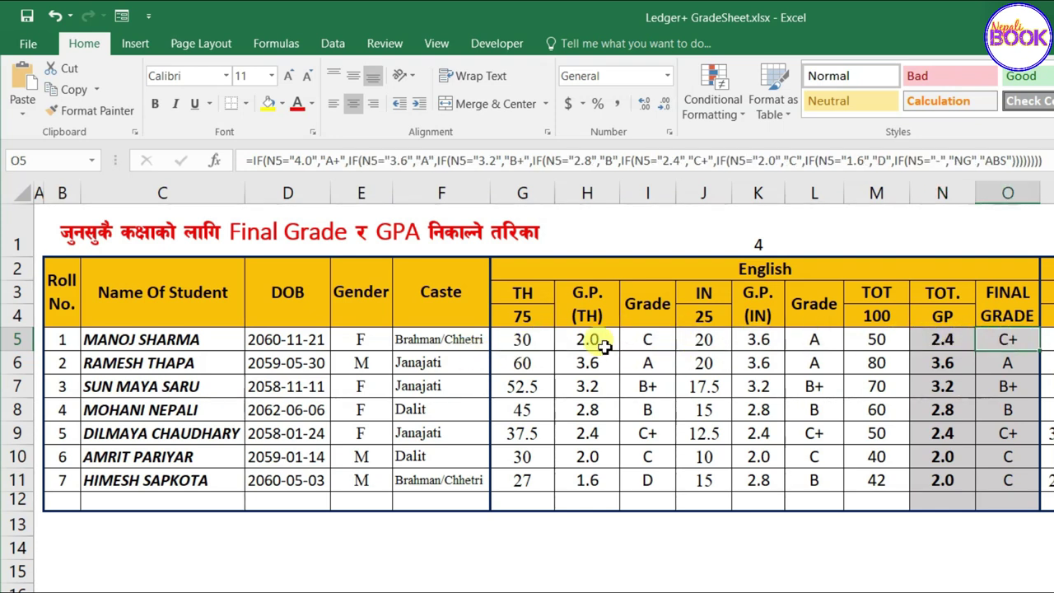
left_click(947, 346)
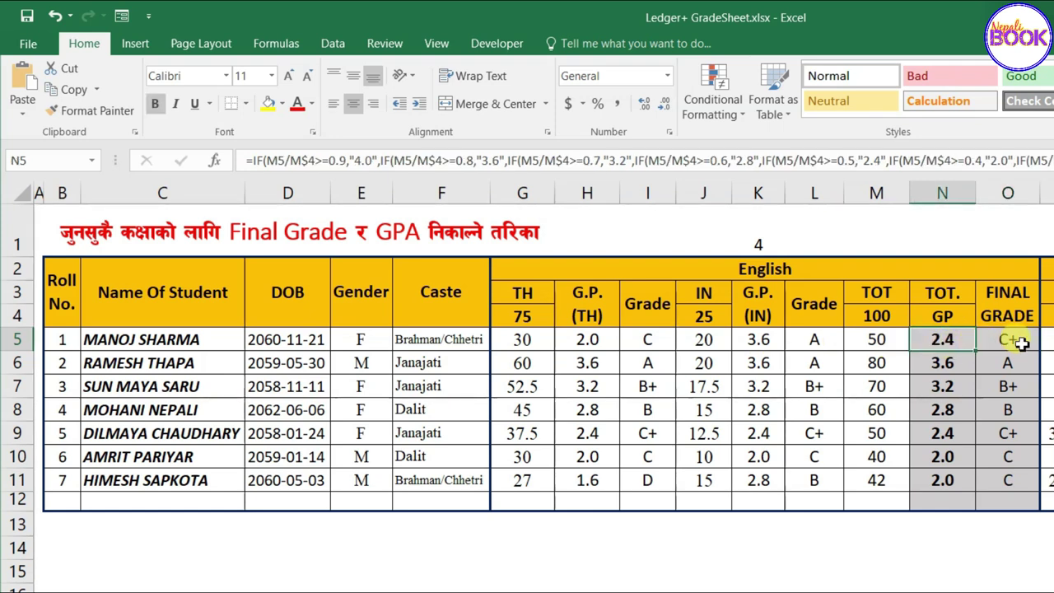
Set the first student's English theory mark in G5 to 25.
left_click(532, 343)
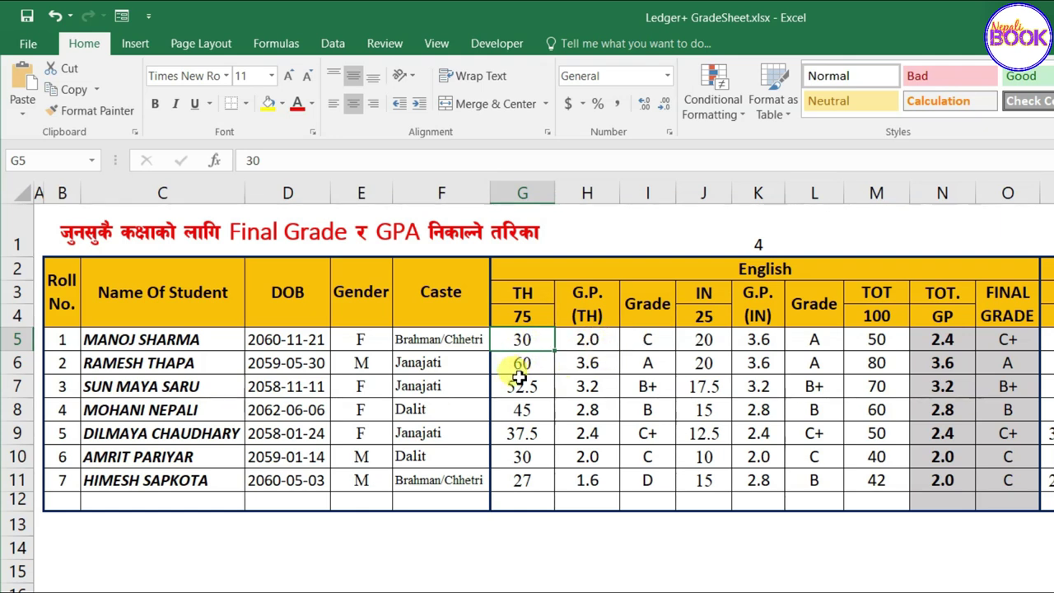
type("25")
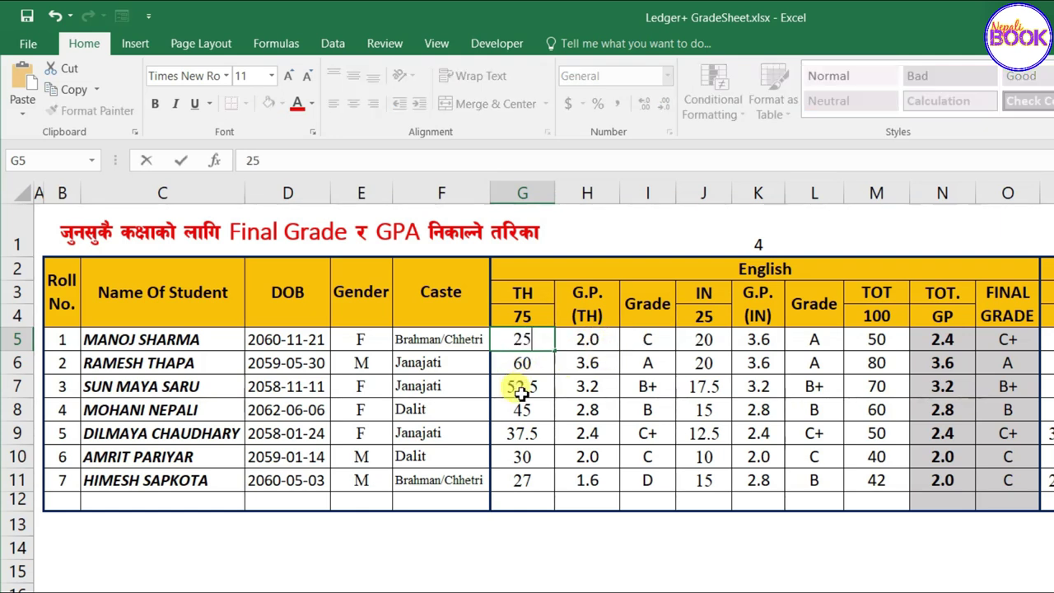
key("Right")
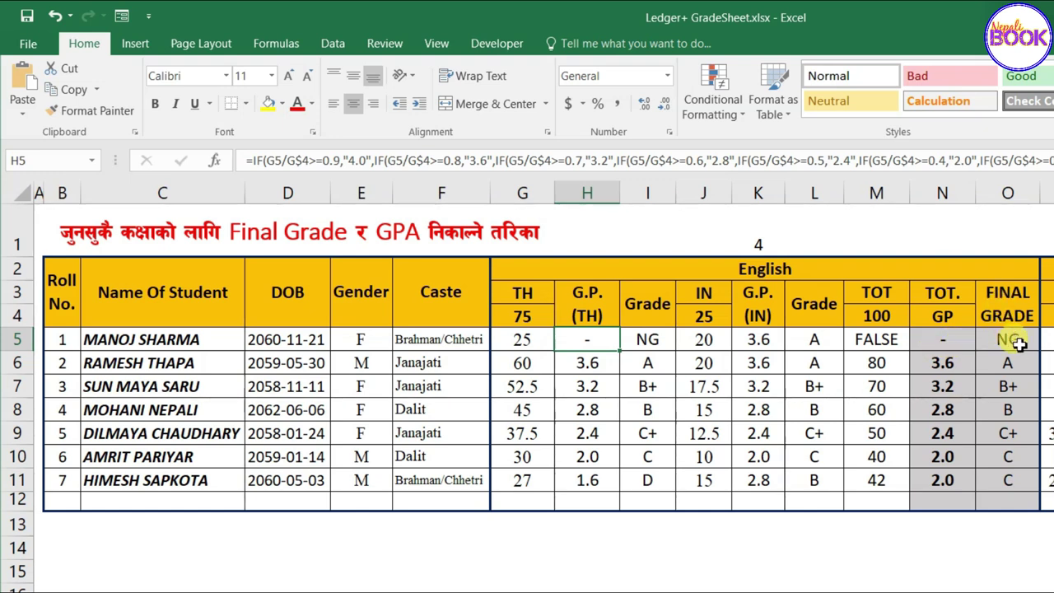
Set the first student's English internal mark in J5 to 1.
left_click(704, 339)
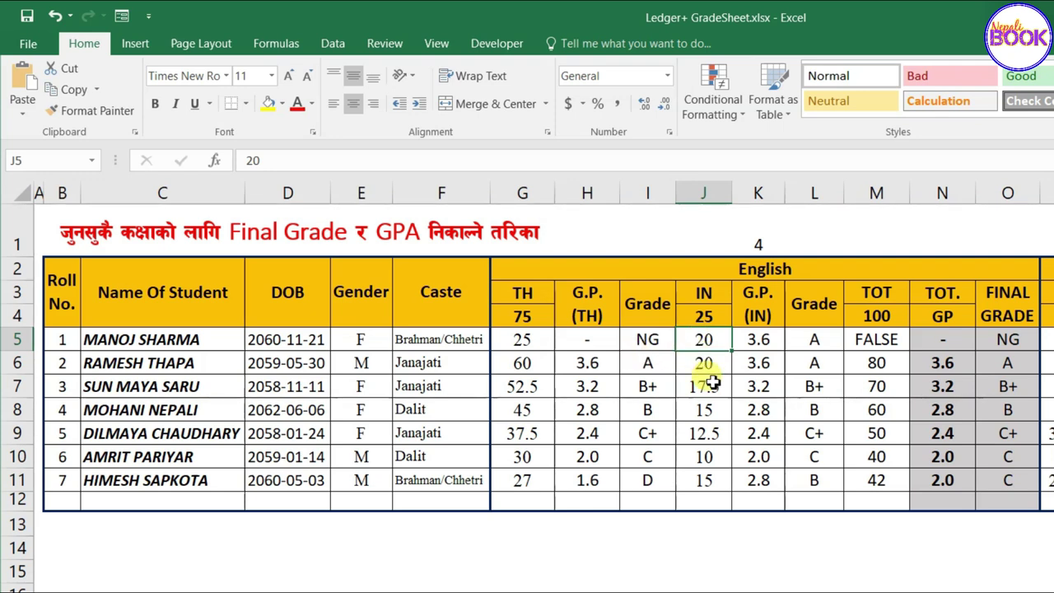
type("1")
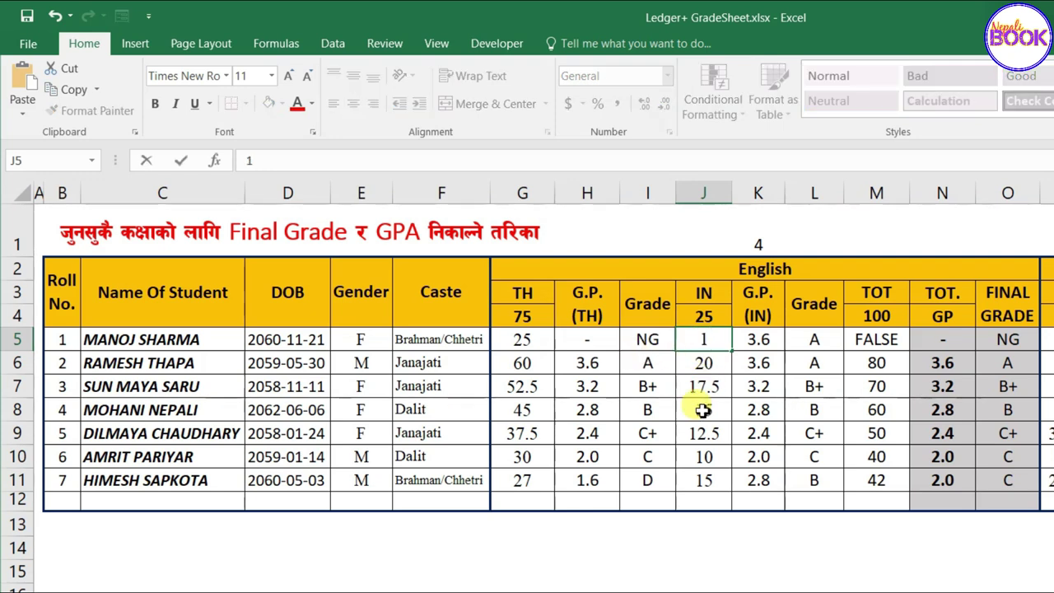
key("Tab")
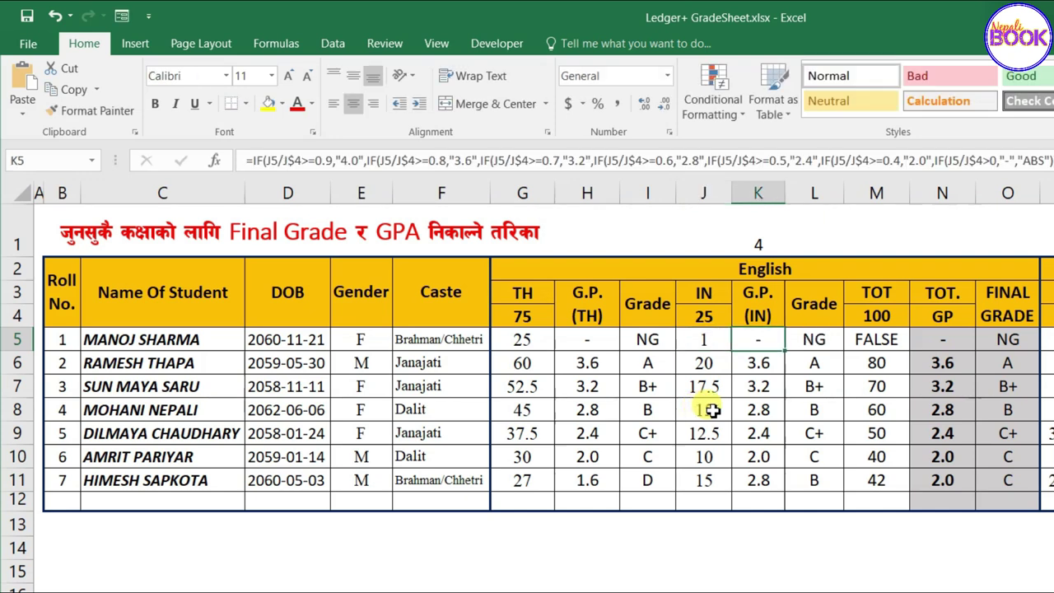
Set the first student's English theory mark in G5 to 30.
left_click(695, 340)
left_click(542, 340)
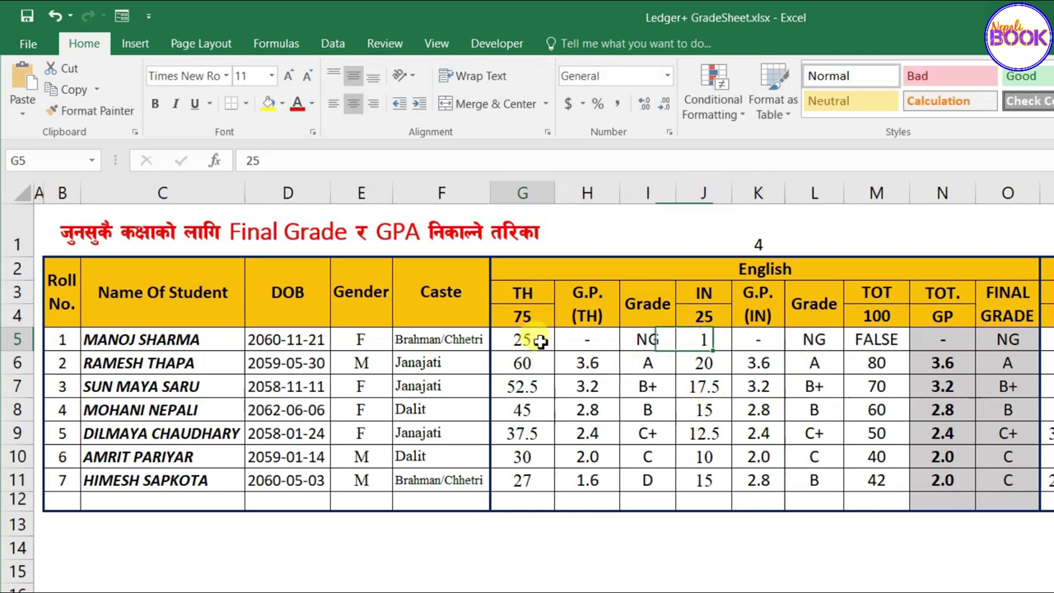
type("3")
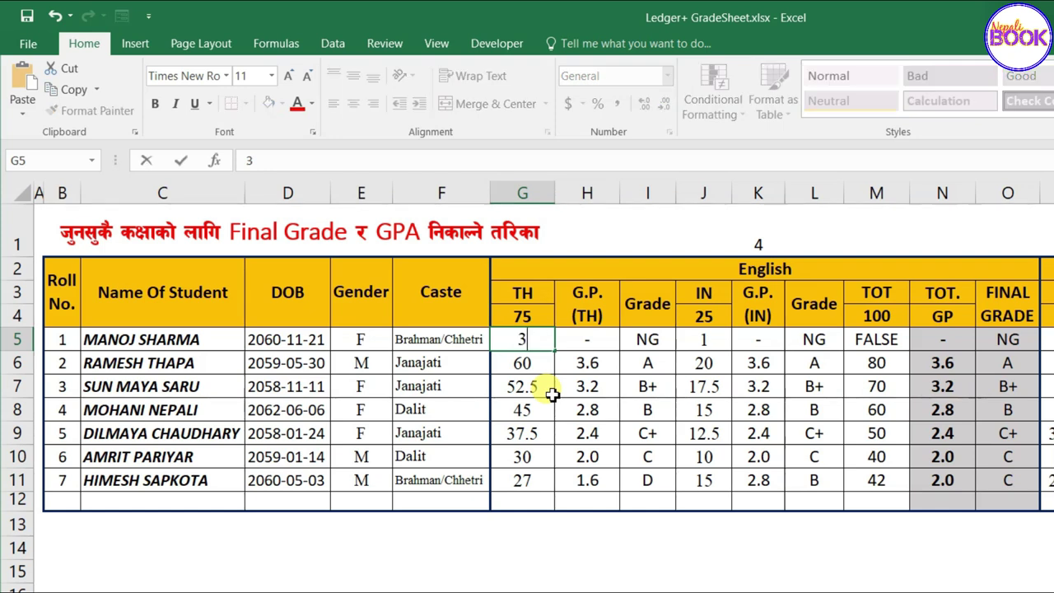
type("0")
key("Tab")
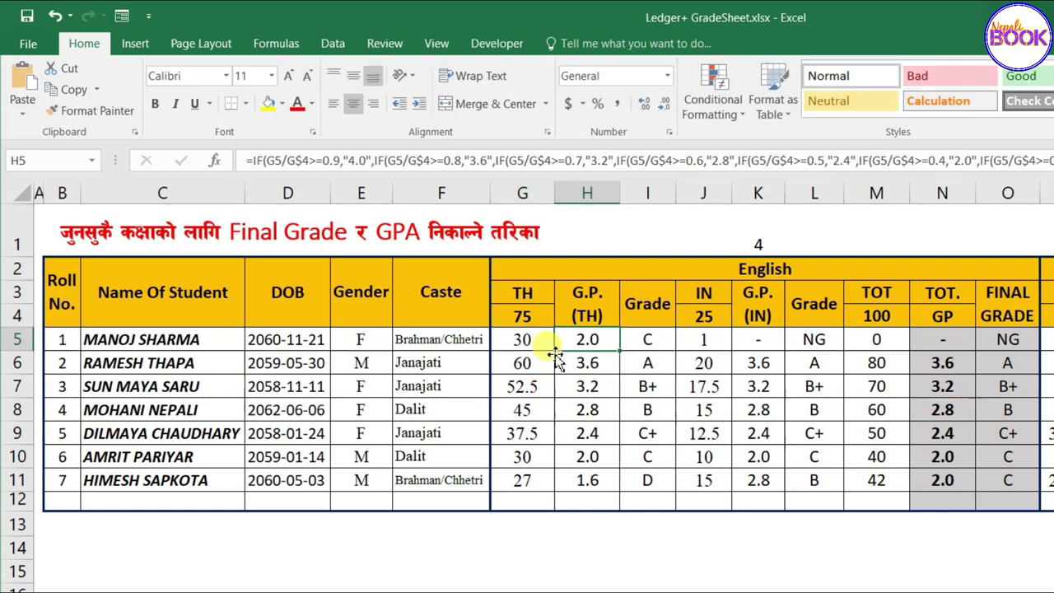
Inspect how the total, total grade point and final grade in row 5 respond to the theory and internal marks.
left_click(874, 340)
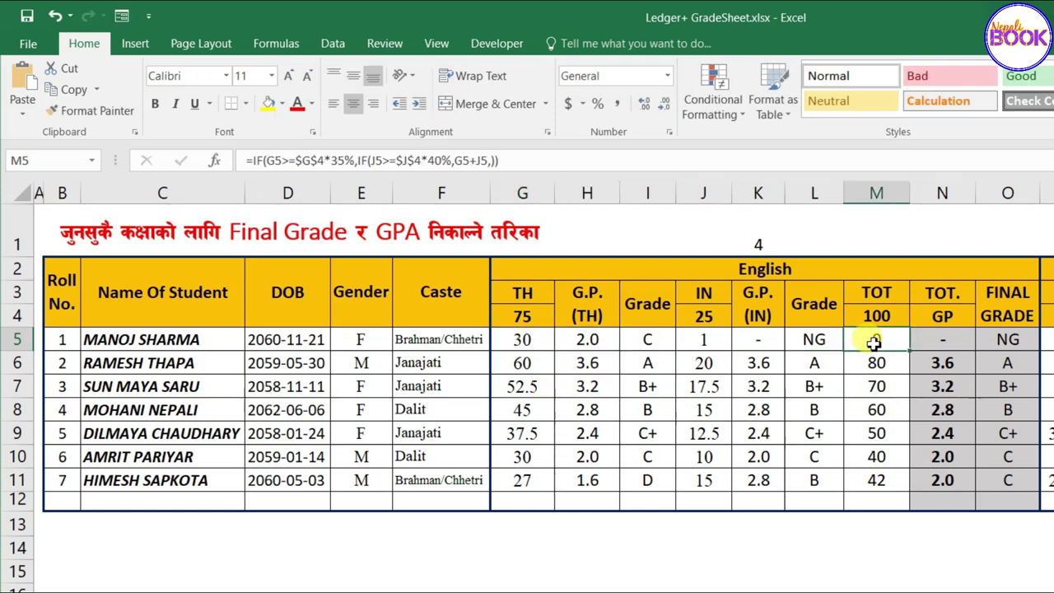
left_click(945, 343)
left_click(524, 340)
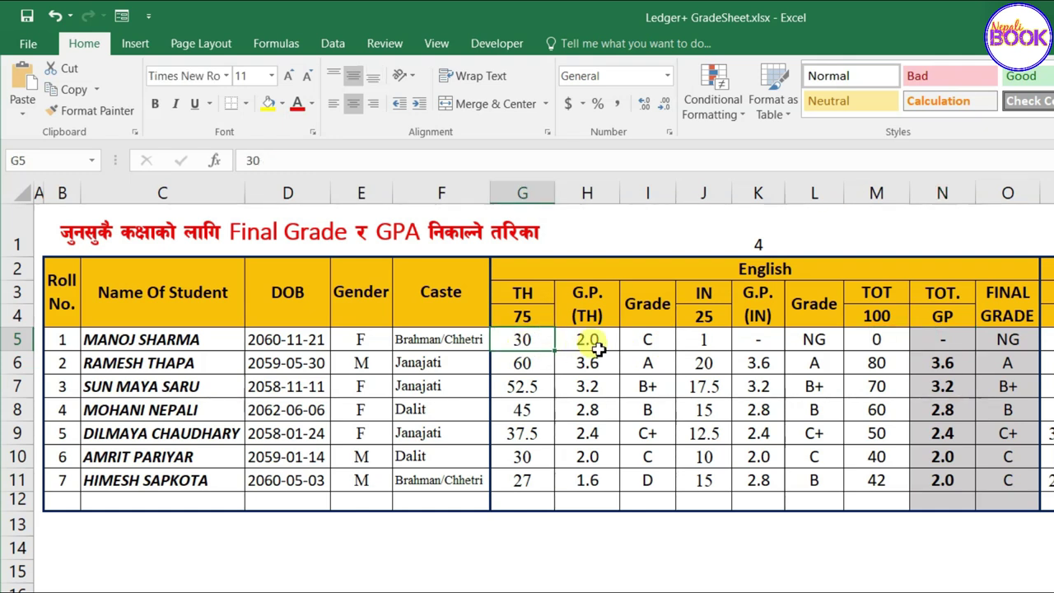
left_click(710, 341)
left_click(944, 340)
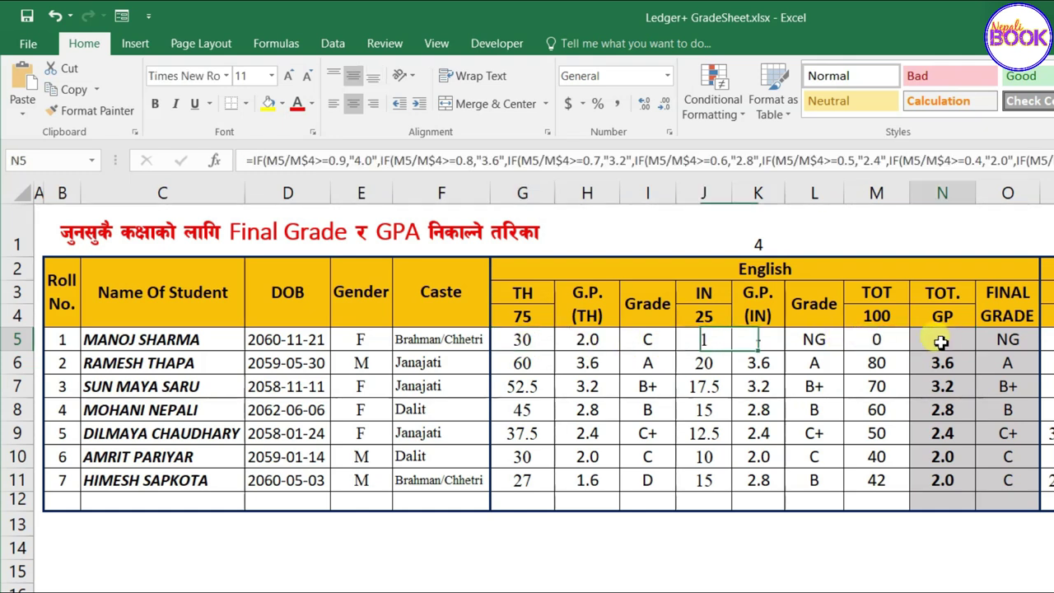
left_click(1009, 342)
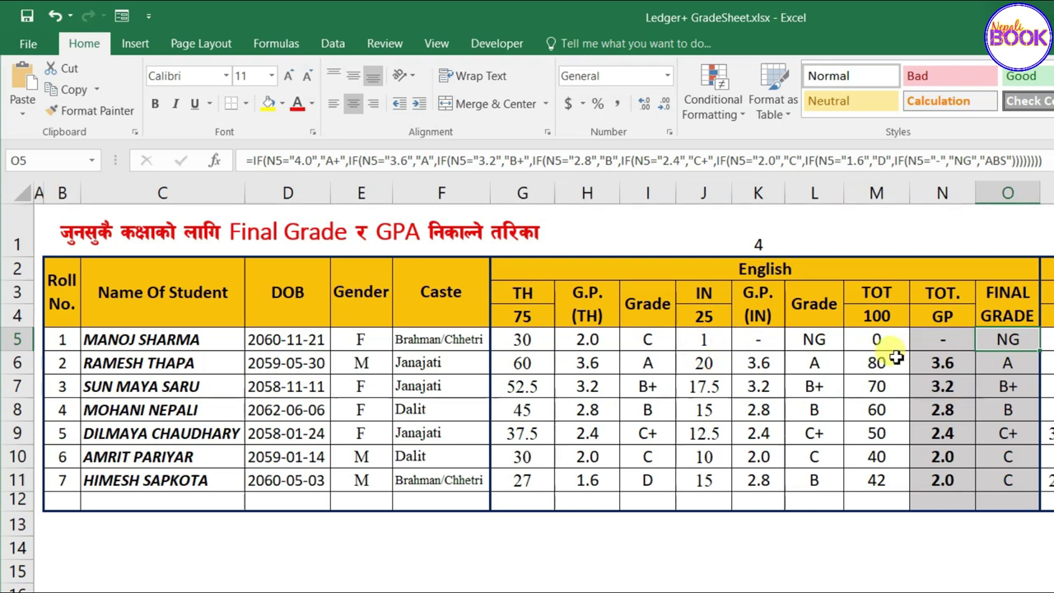
Clear all calculated English grade points, grades, totals and final grades in H5:I11 and K5:O11, keeping the entered marks.
left_click(938, 339)
left_click(983, 339)
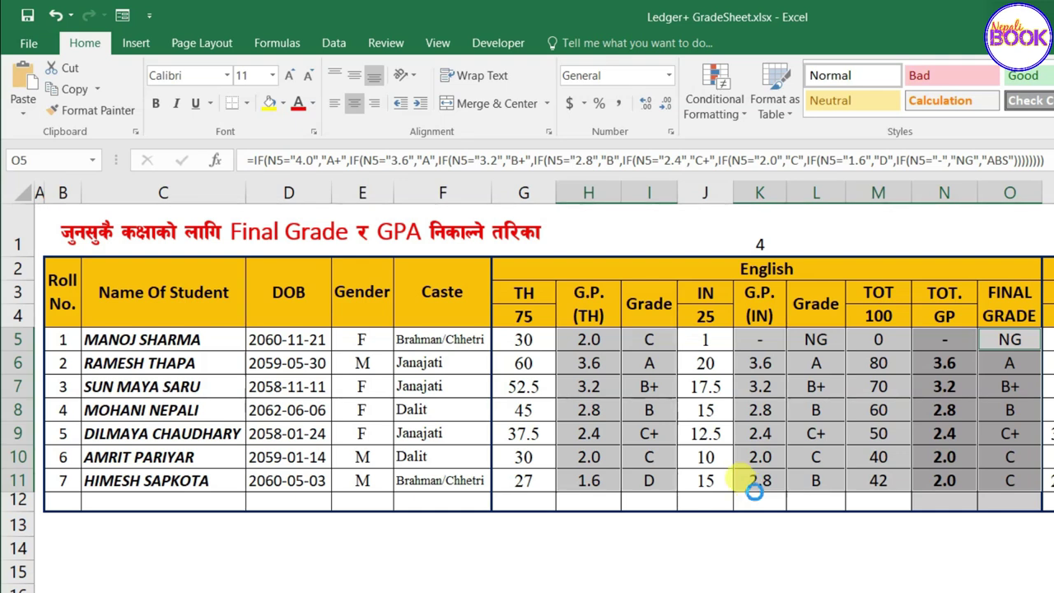
key("Delete")
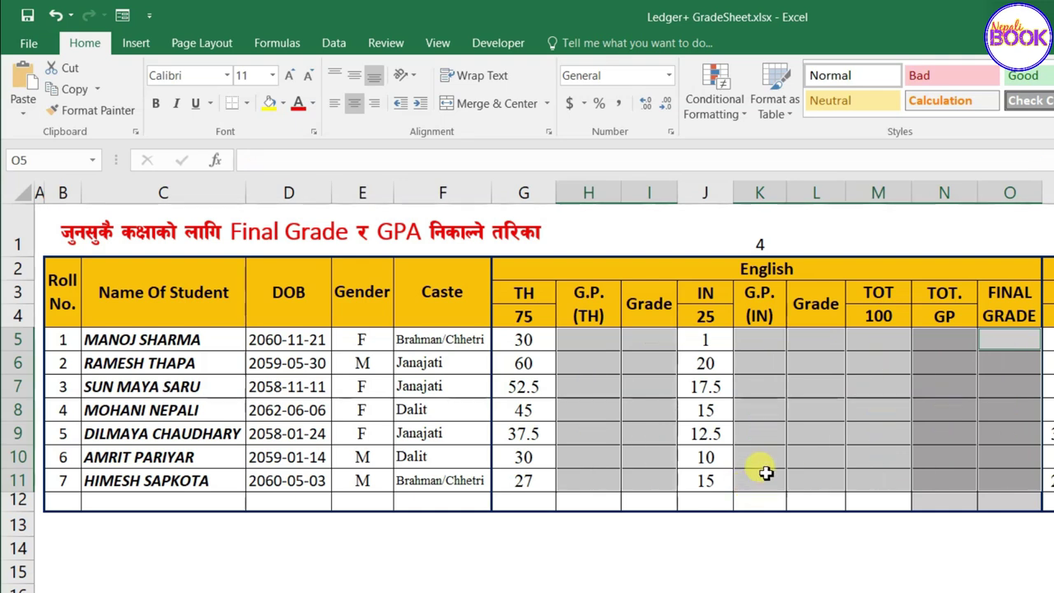
left_click(755, 482)
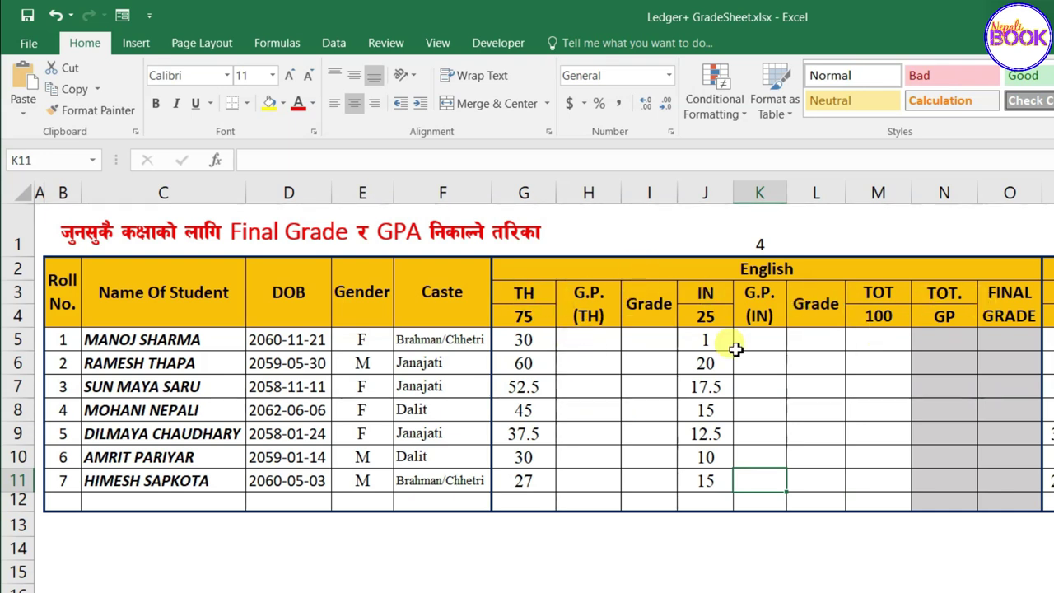
Review the English column headers and full marks, from theory and internal through total, total grade point and final grade.
left_click(524, 295)
left_click(523, 317)
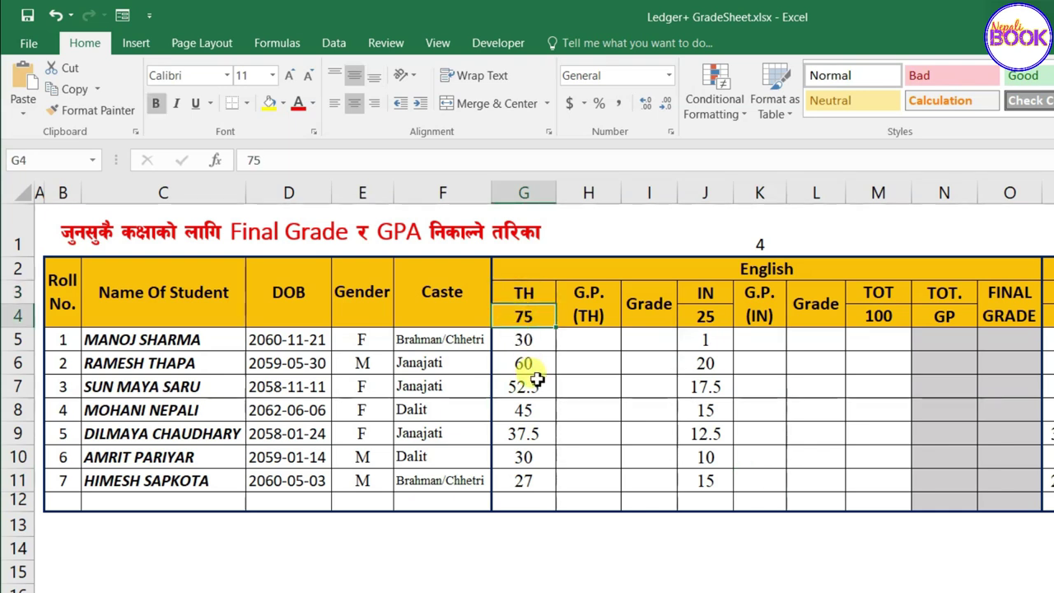
left_click(576, 306)
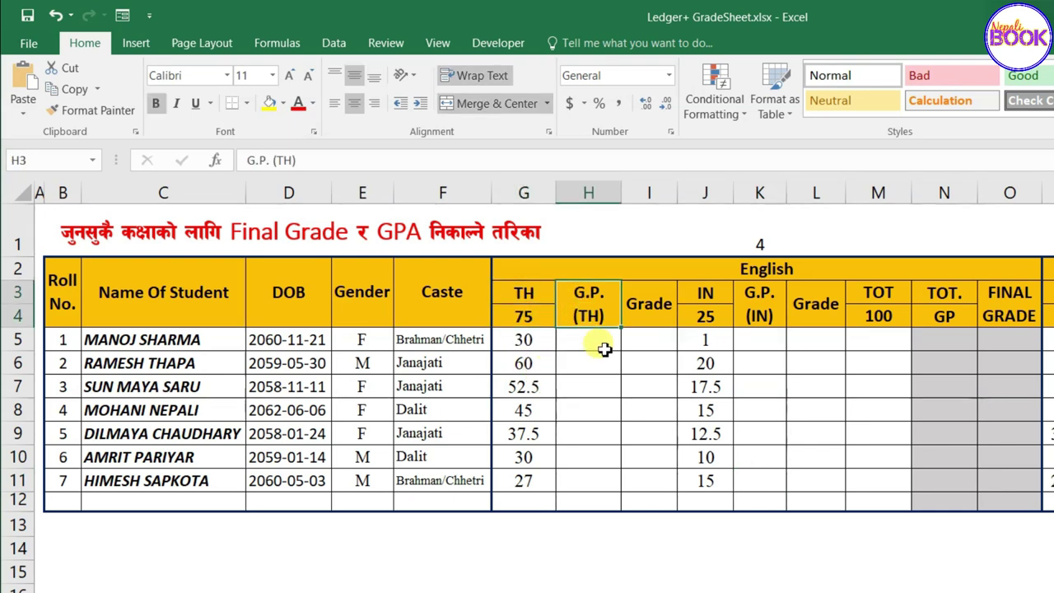
left_click(655, 306)
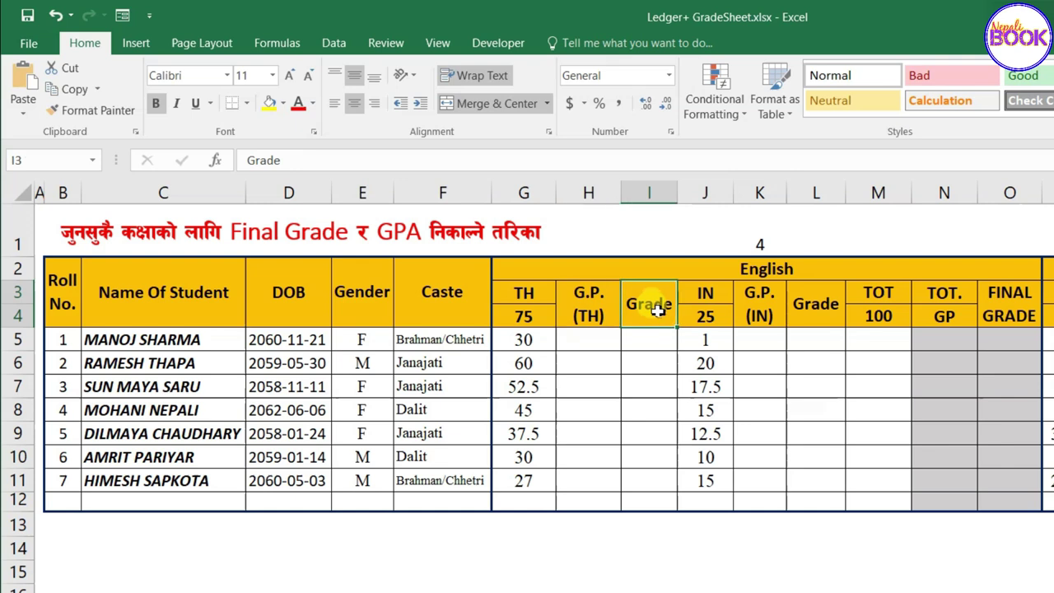
left_click(702, 298)
left_click(704, 319)
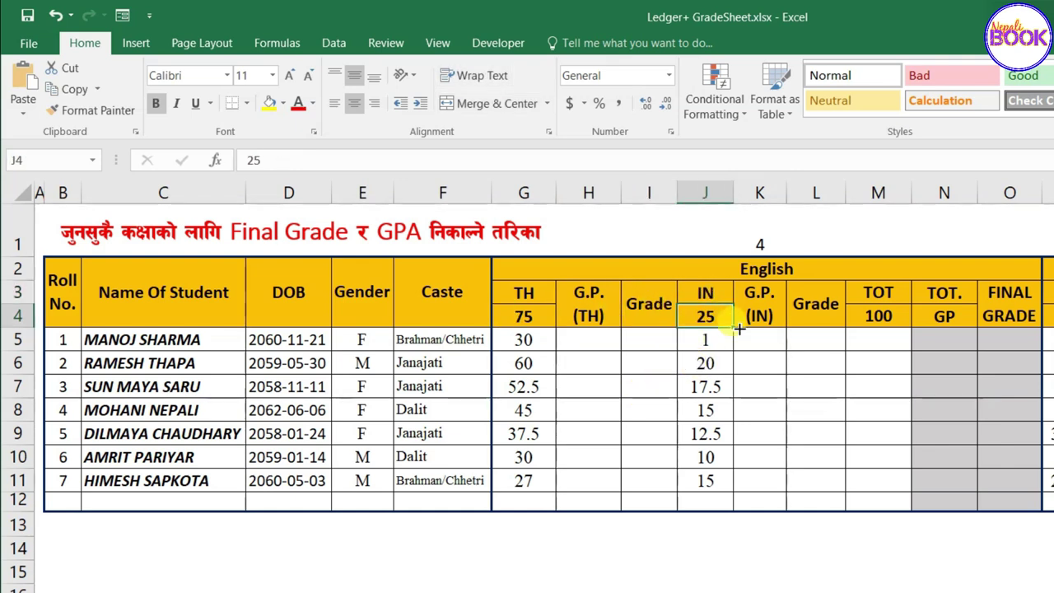
left_click(764, 301)
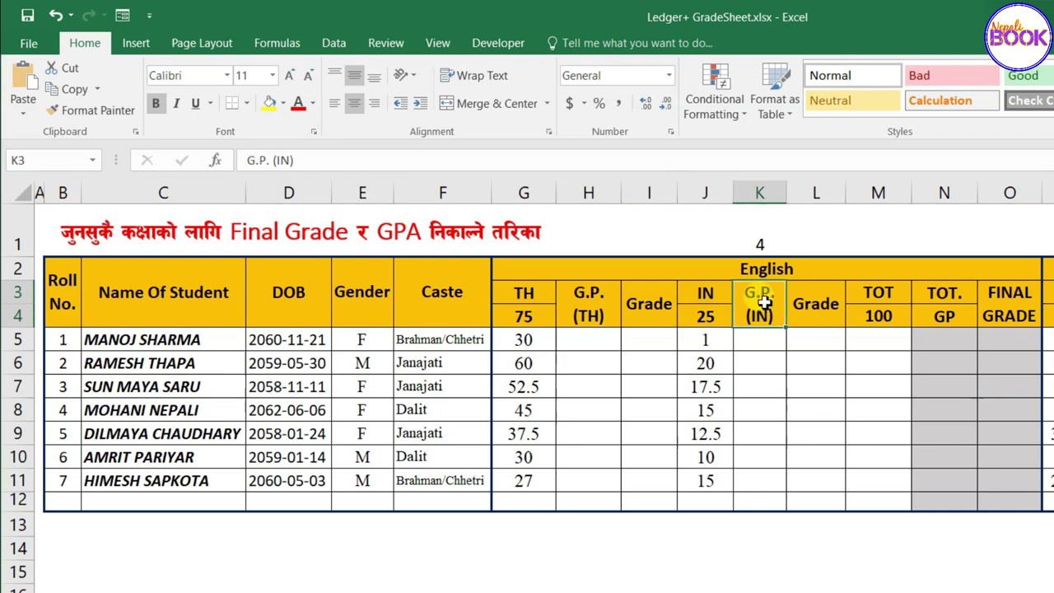
left_click(807, 321)
left_click(886, 294)
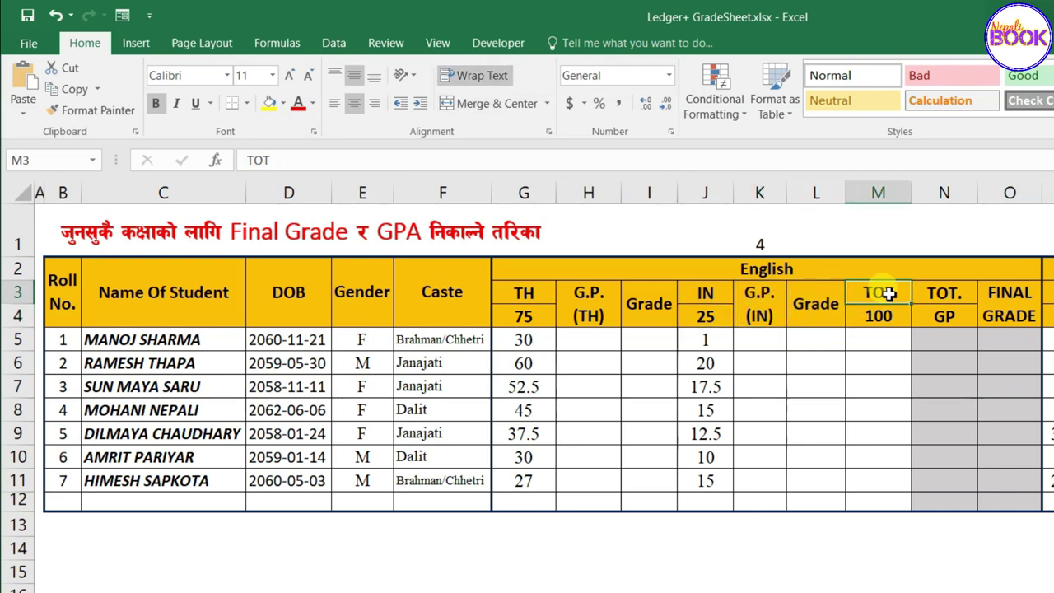
left_click(883, 320)
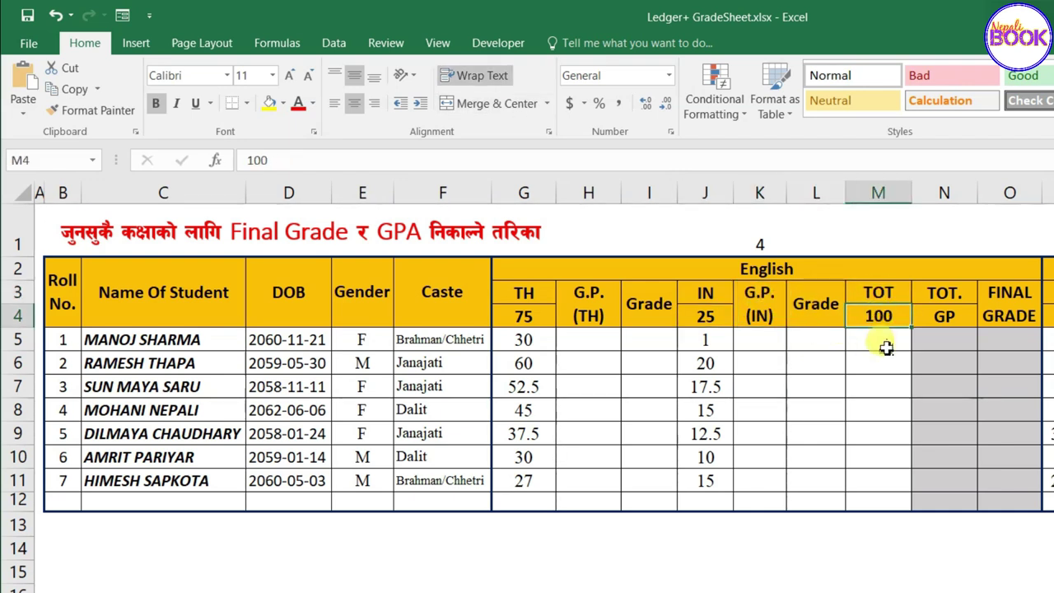
left_click(952, 290)
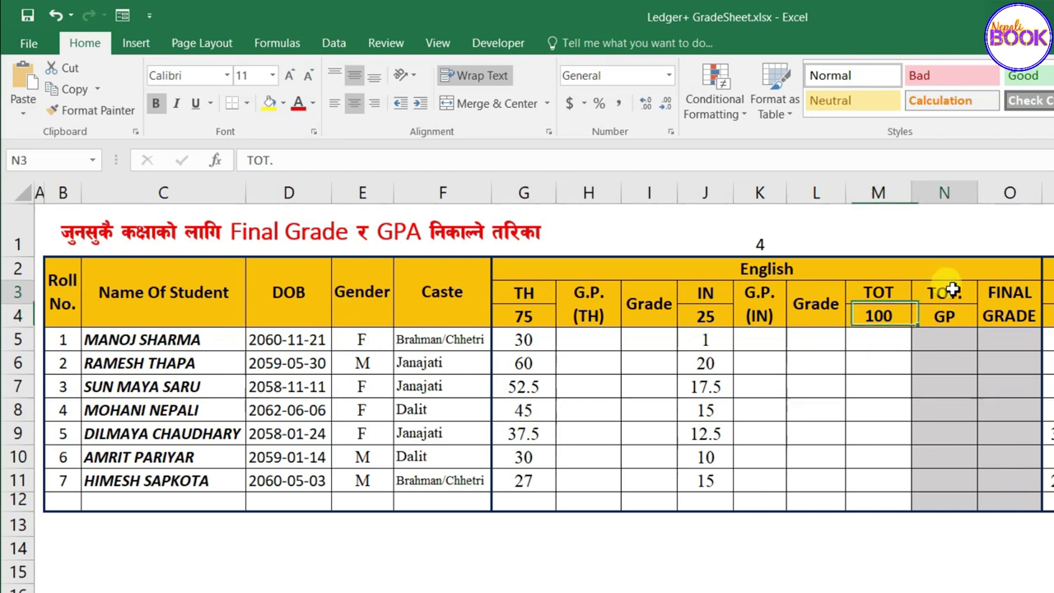
left_click(947, 316)
left_click(1014, 295)
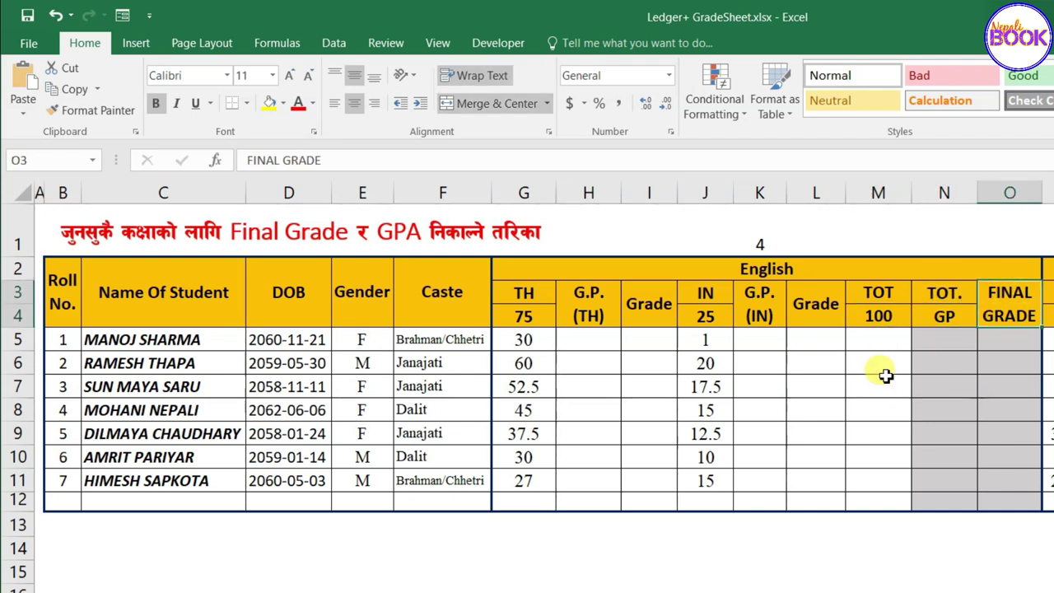
Review the English block and the theory marks in G5:G11, and select the first student's theory grade point cell H5.
left_click_drag(660, 271, 696, 493)
left_click(694, 438)
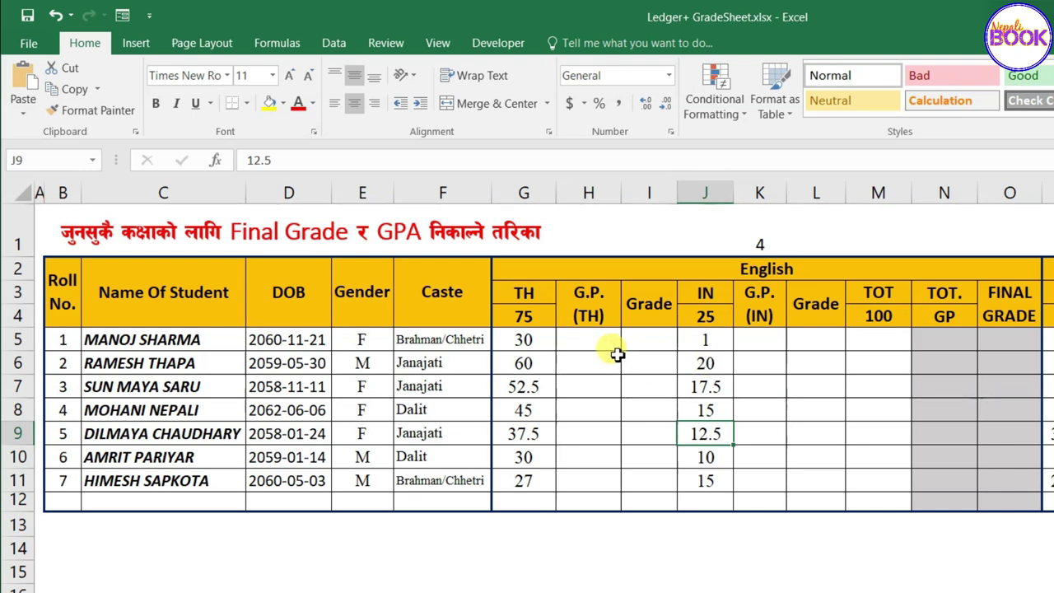
left_click_drag(526, 339, 534, 487)
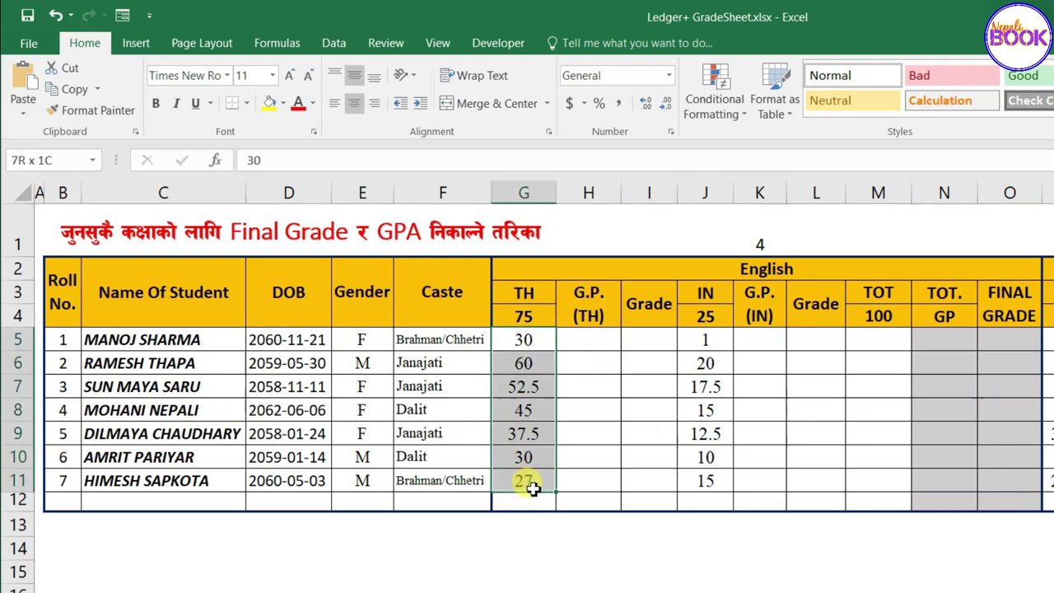
left_click_drag(533, 316, 535, 466)
left_click(527, 409)
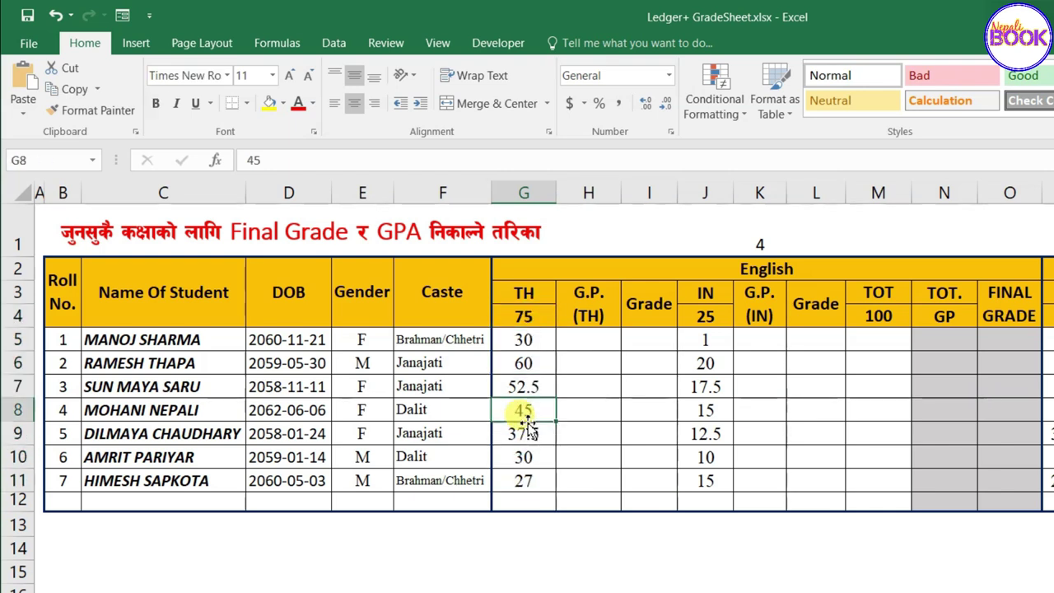
left_click(592, 339)
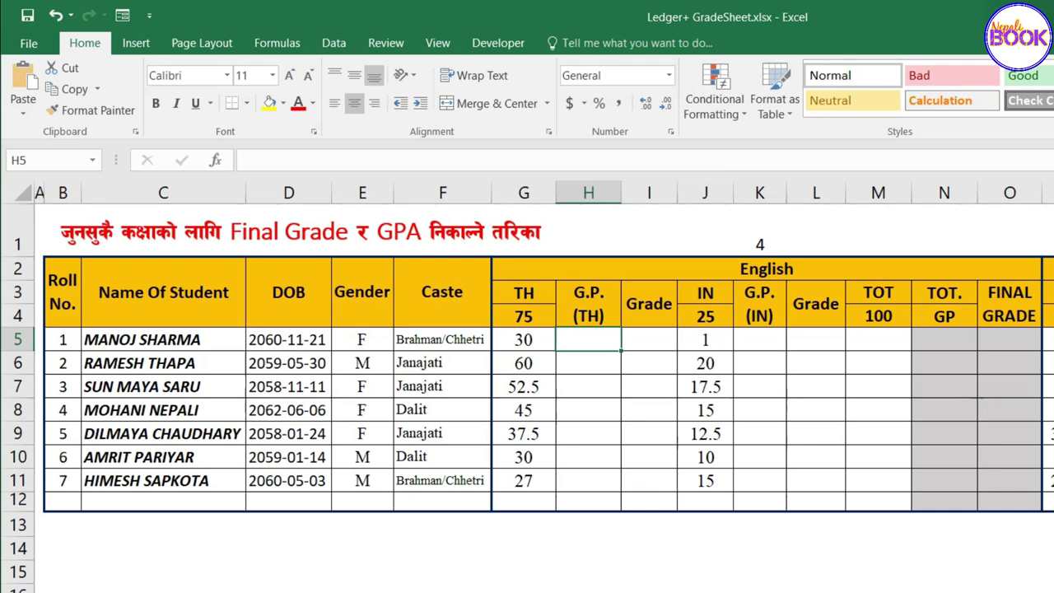
Switch to New Grade Formula.txt in Notepad and examine the GP Formula's thresholds, grade points, "-" and "ABS" outcomes, and the G5/G$4 reference.
key("alt+Tab")
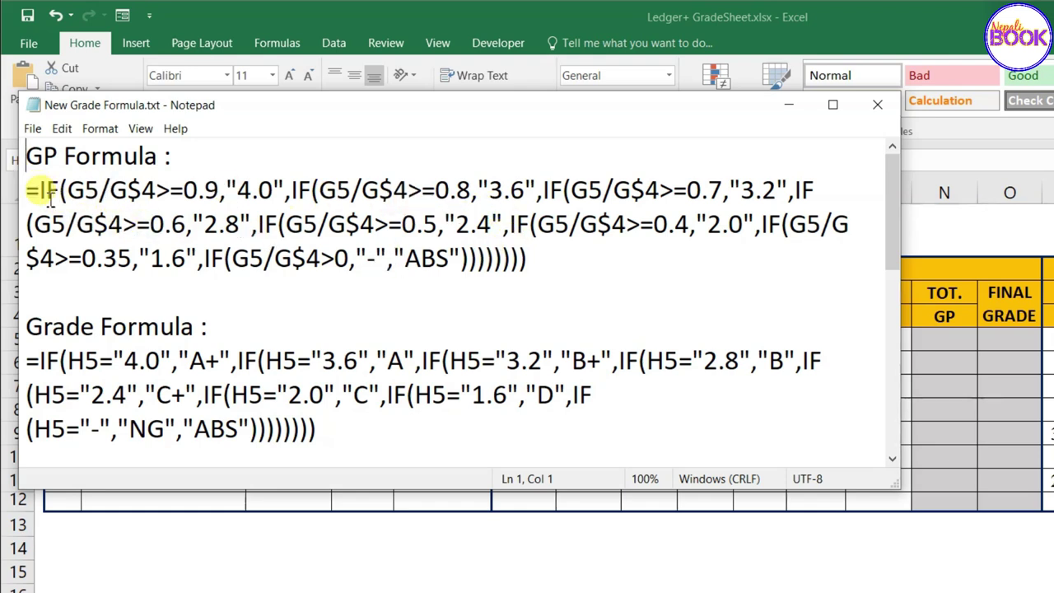
left_click_drag(28, 186, 512, 189)
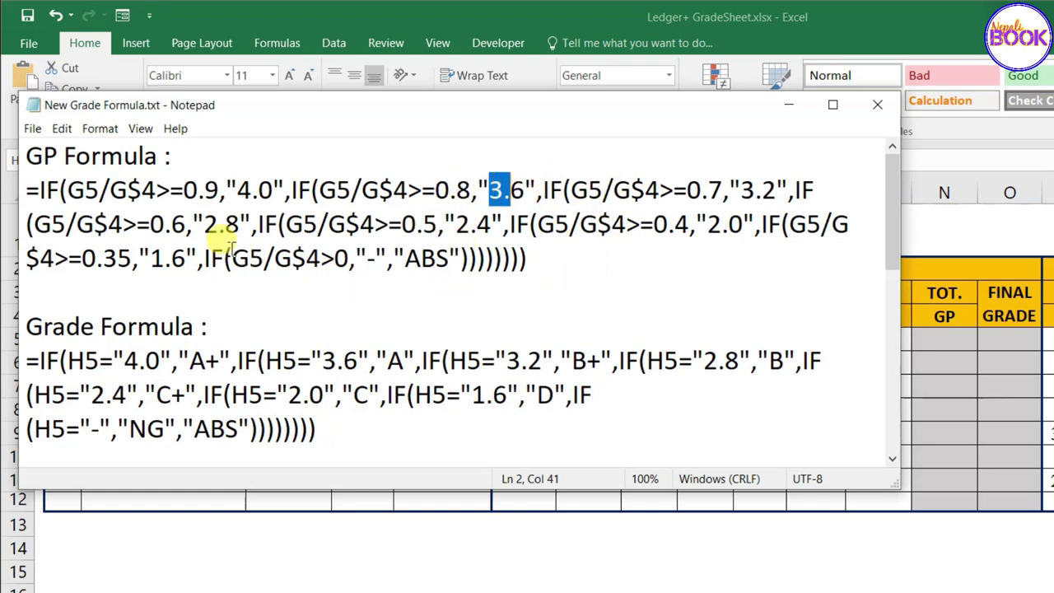
left_click_drag(321, 259, 340, 259)
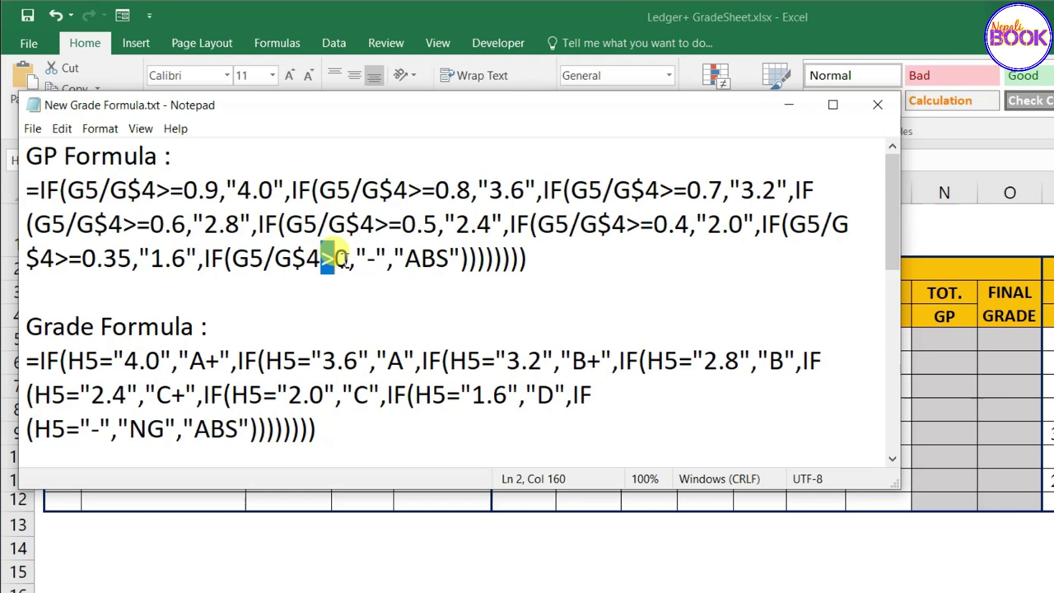
left_click(362, 257)
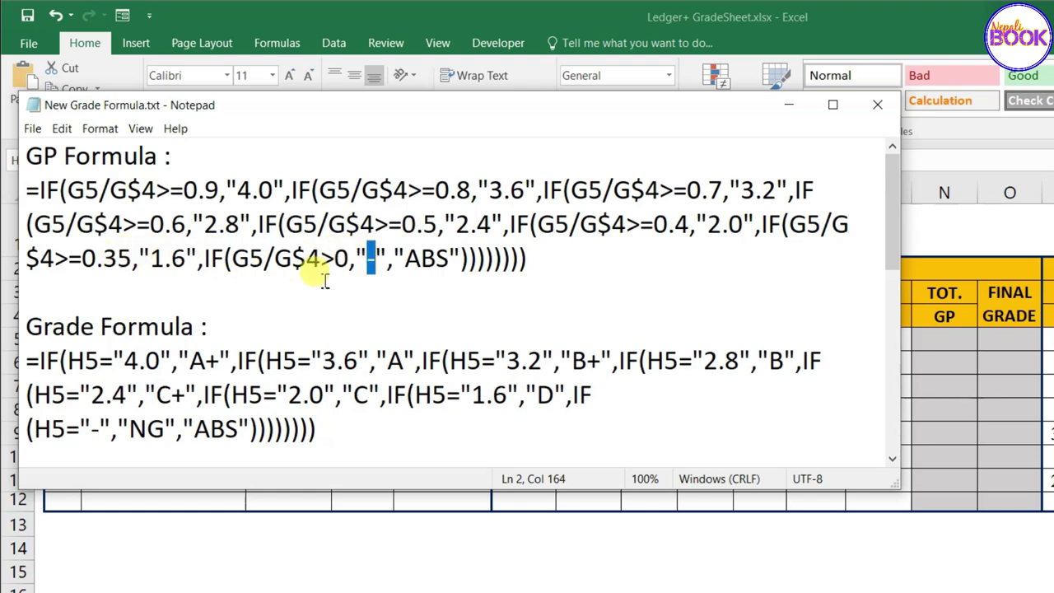
left_click_drag(394, 259, 442, 260)
left_click_drag(356, 258, 451, 259)
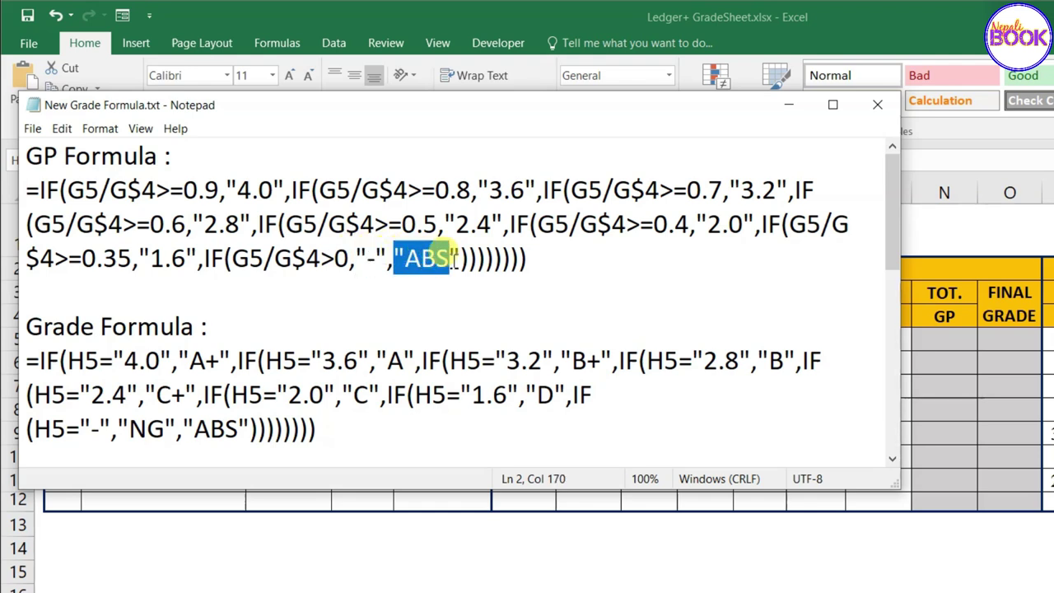
left_click(425, 259)
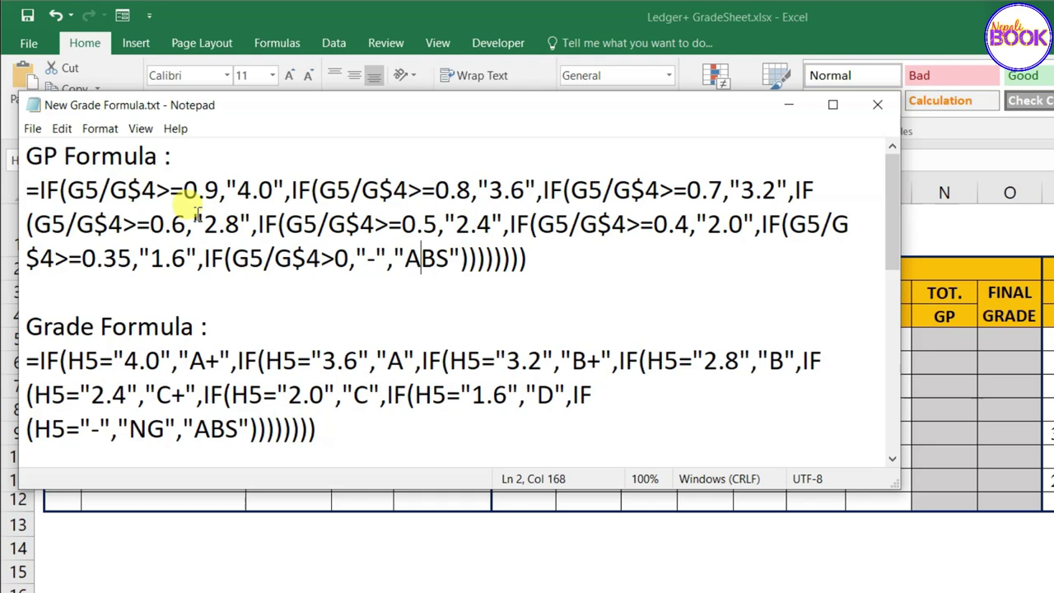
left_click_drag(70, 189, 155, 190)
left_click(142, 190)
left_click_drag(70, 189, 121, 191)
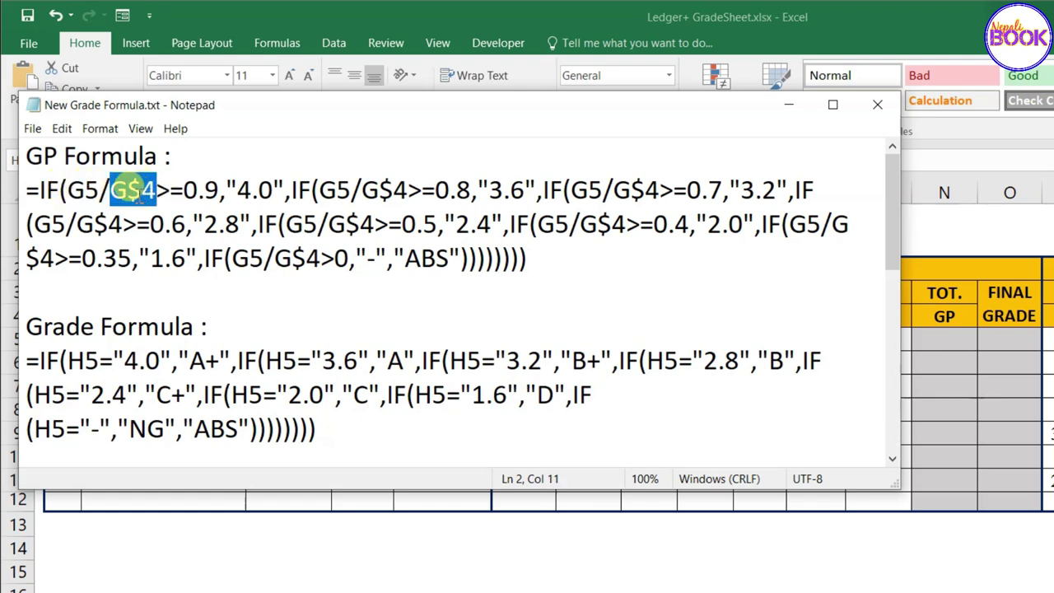
left_click(143, 191)
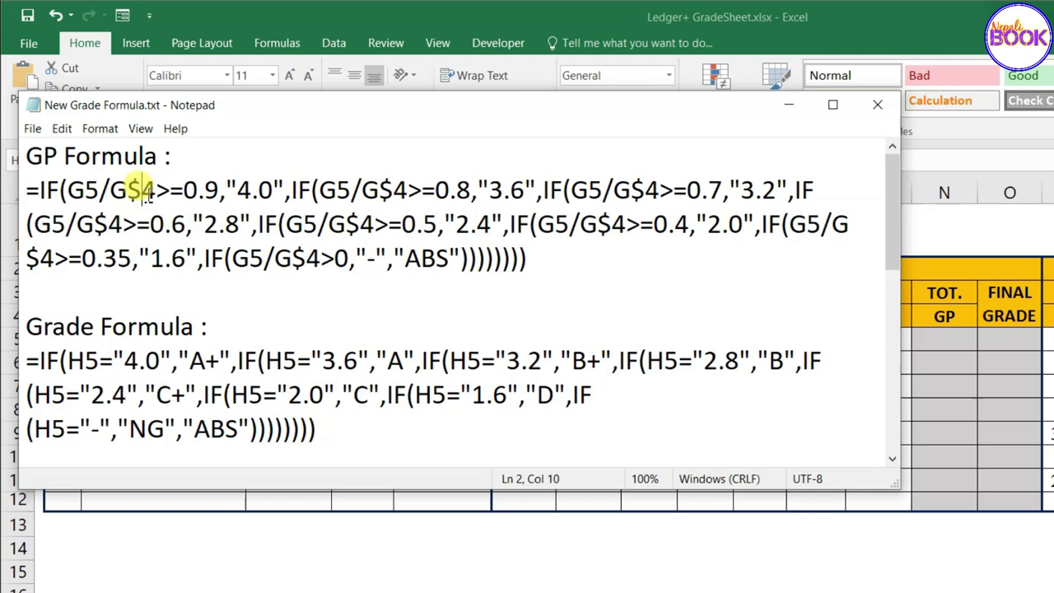
left_click_drag(110, 190, 158, 191)
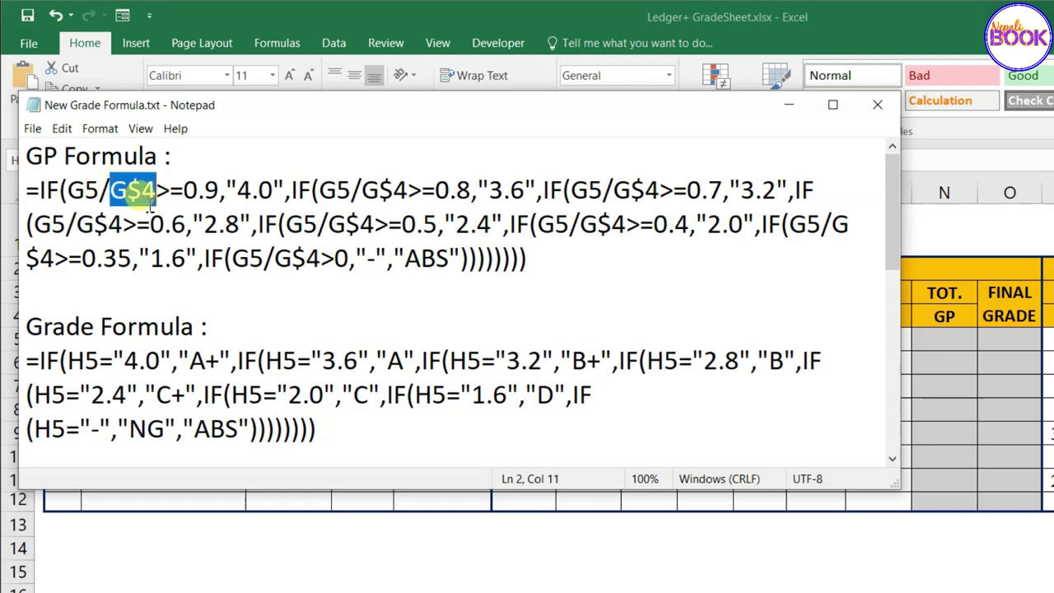
Copy the entire GP Formula from the notes and paste it into the first student's theory grade point cell H5 in Excel.
left_click_drag(25, 189, 538, 264)
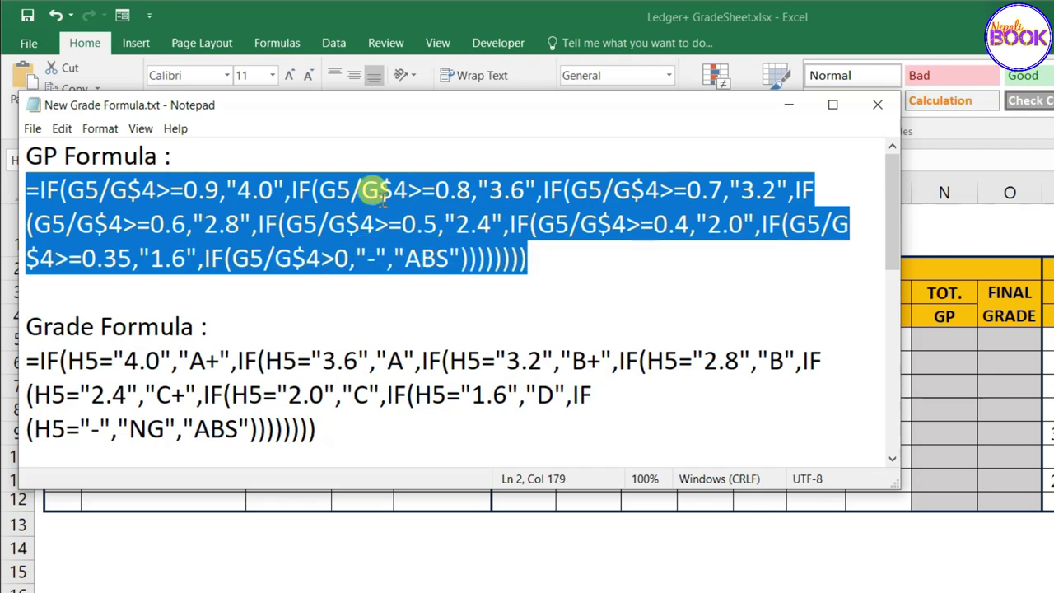
right_click(358, 189)
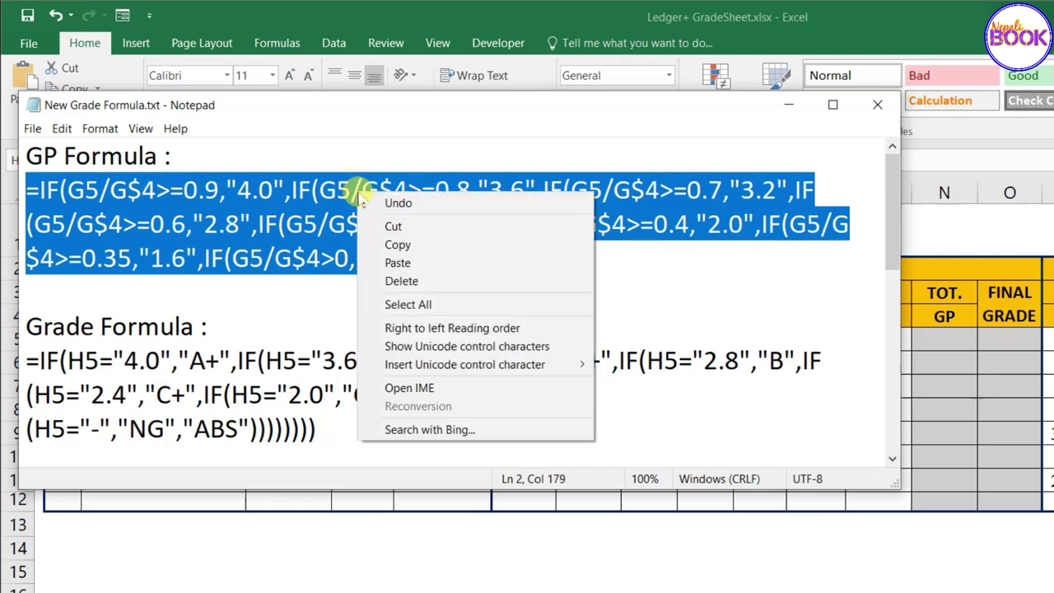
left_click(397, 246)
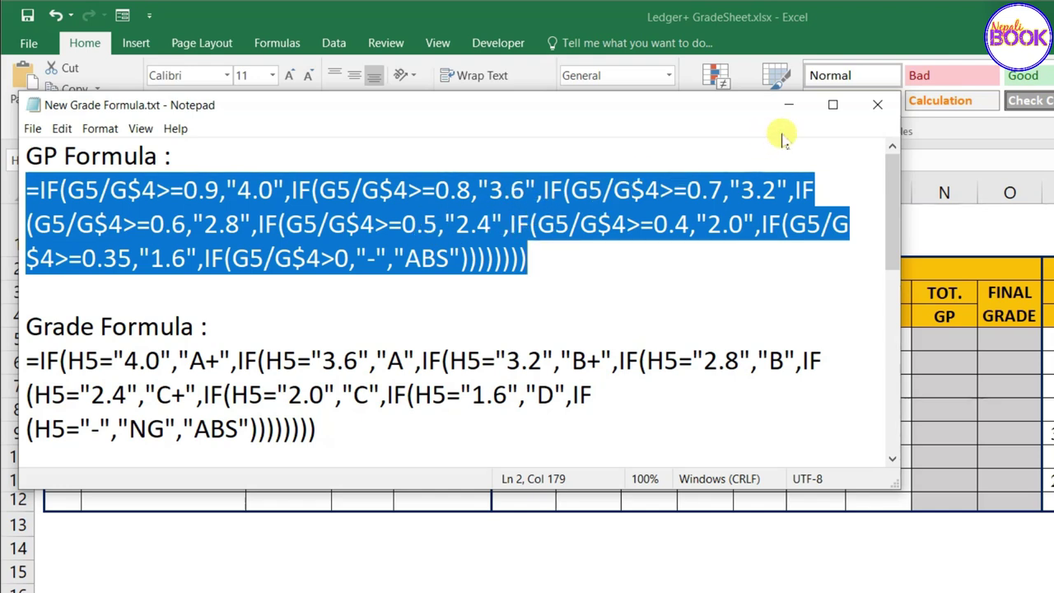
left_click(787, 108)
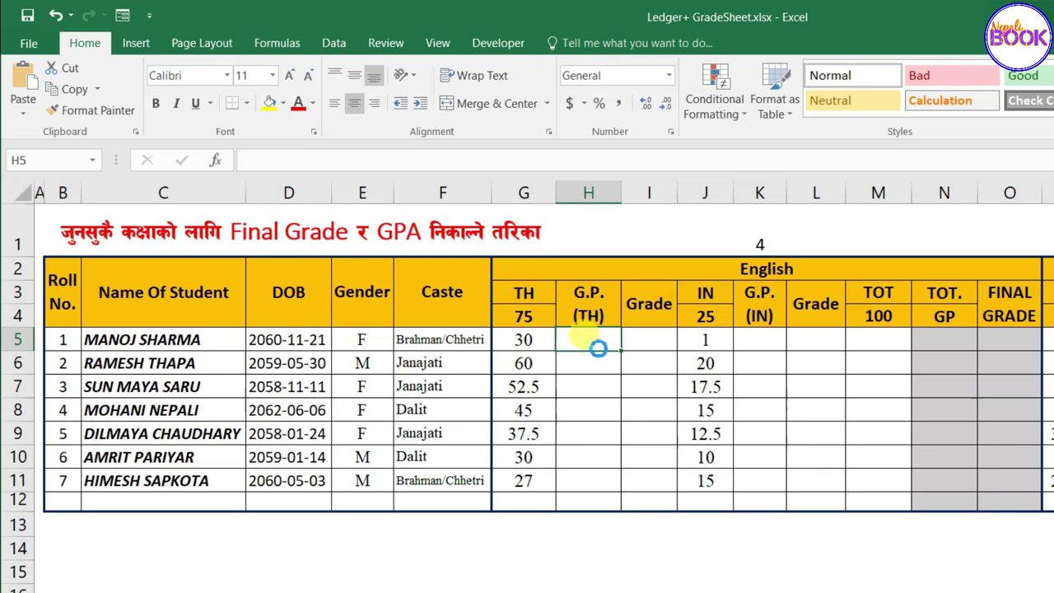
key("ctrl+v")
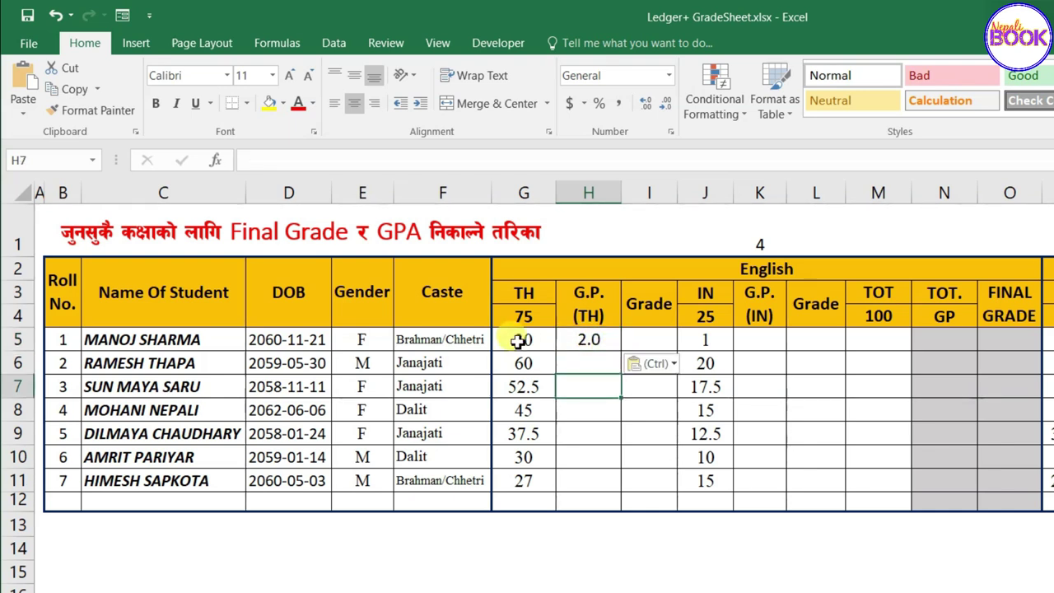
left_click(550, 347)
Fill the theory grade point formula from H5 down through H11 for all seven students.
left_click(591, 340)
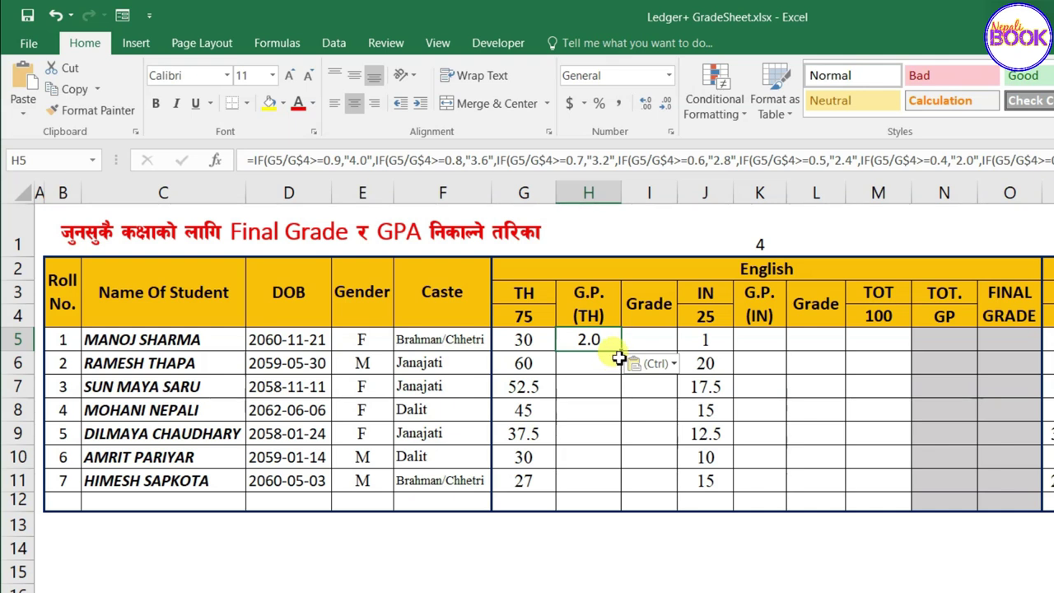
left_click_drag(621, 350, 600, 480)
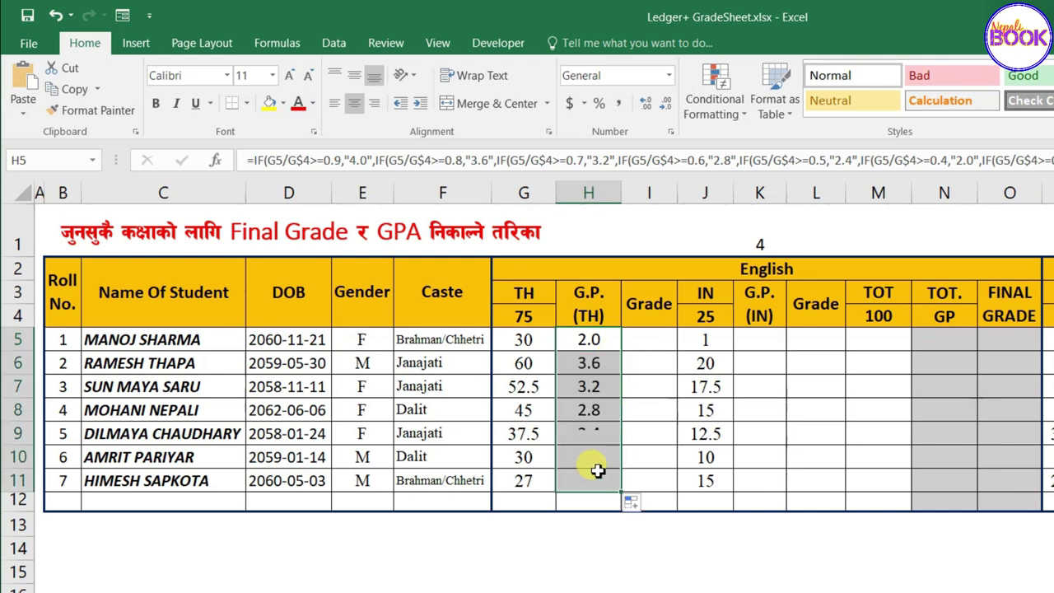
left_click(589, 456)
left_click(602, 341)
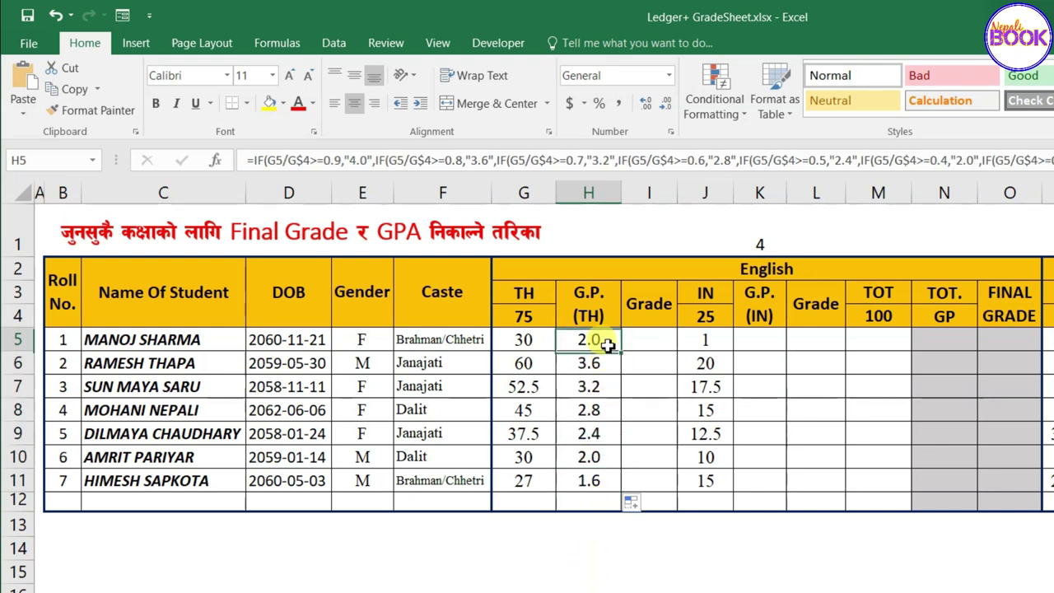
Select the theory grade cell I5, then switch back to the Notepad notes and examine how the Grade Formula maps H5 grade points to letter grades.
left_click(647, 339)
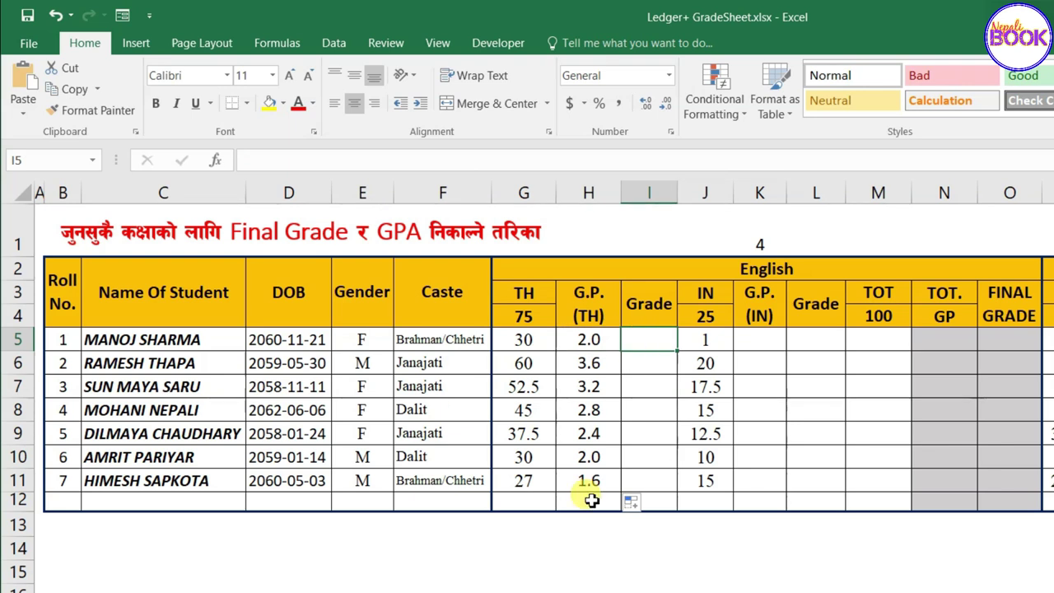
left_click(588, 339)
left_click(647, 339)
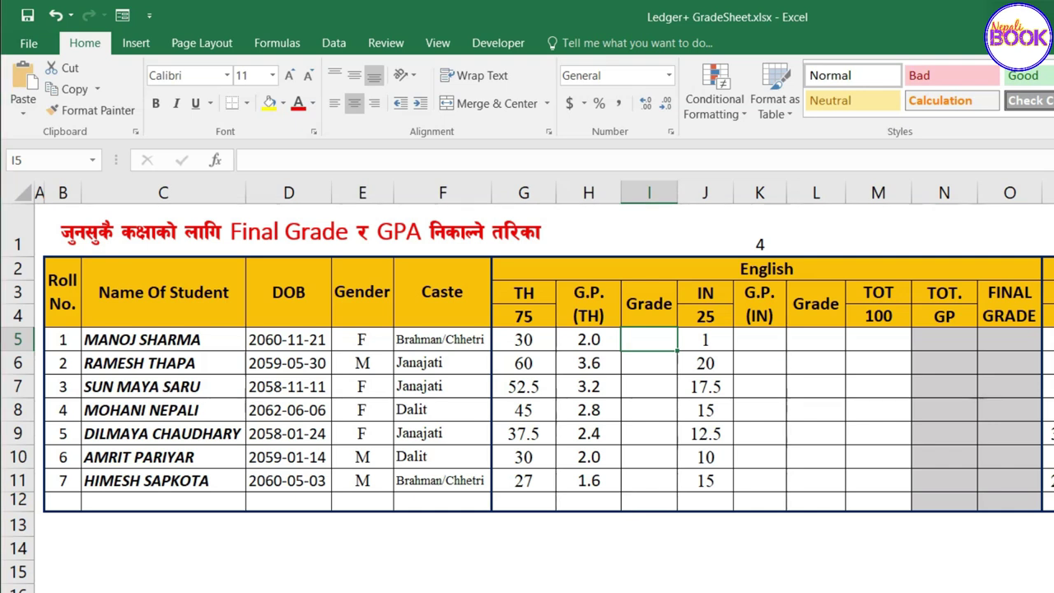
key("alt+Tab")
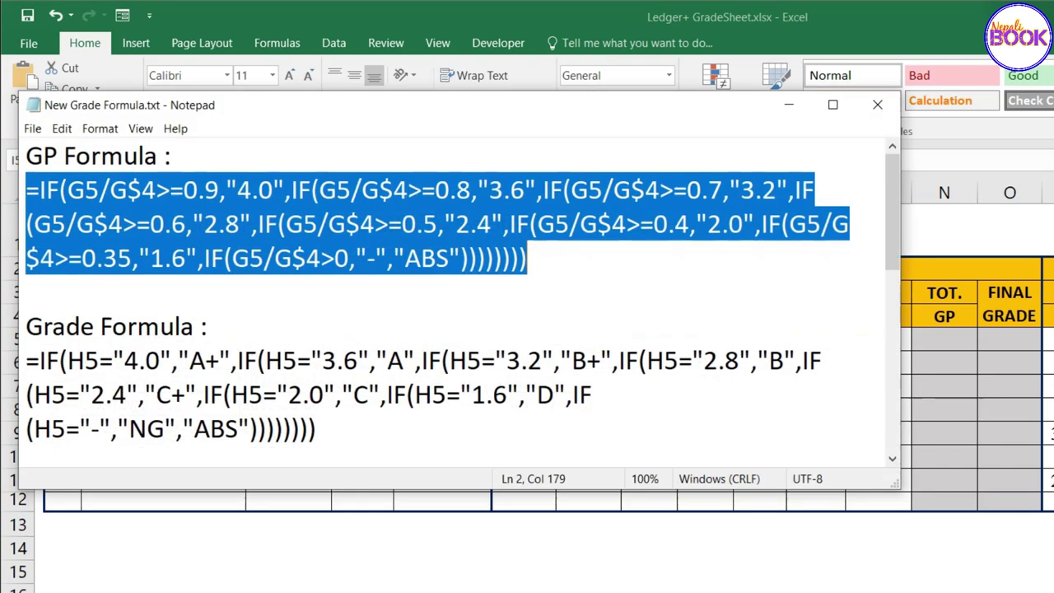
left_click(38, 363)
left_click_drag(39, 363, 112, 362)
left_click(103, 223)
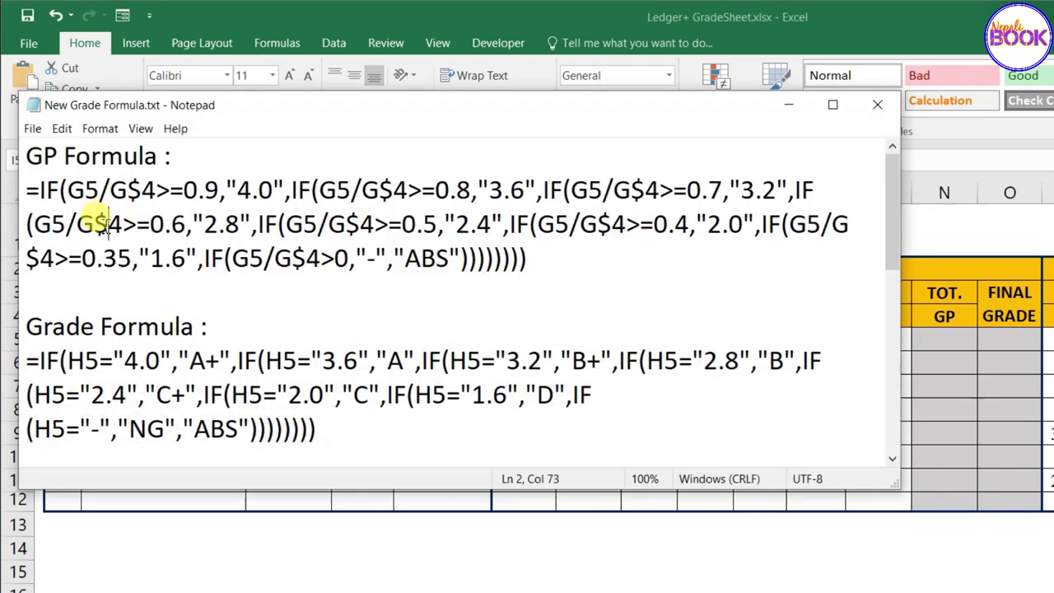
left_click_drag(71, 363, 102, 363)
left_click(86, 361)
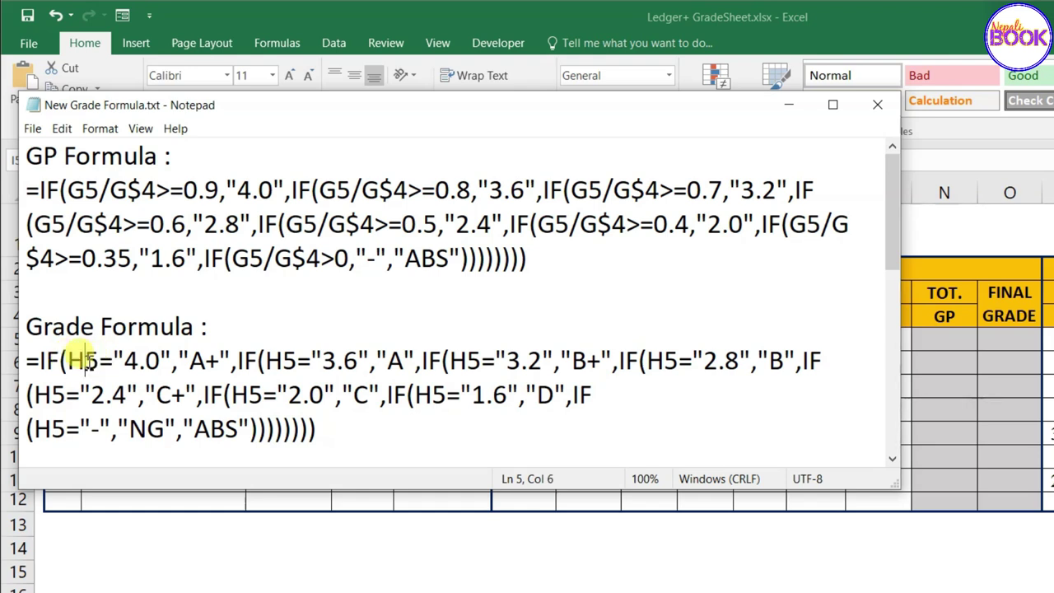
left_click_drag(70, 361, 97, 360)
left_click(67, 360)
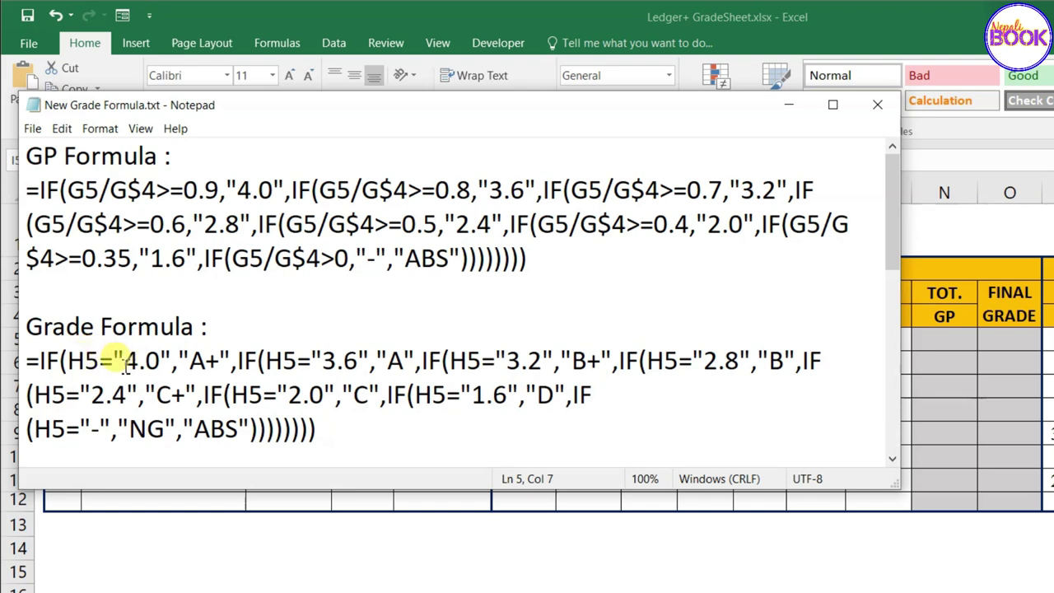
left_click_drag(123, 360, 160, 360)
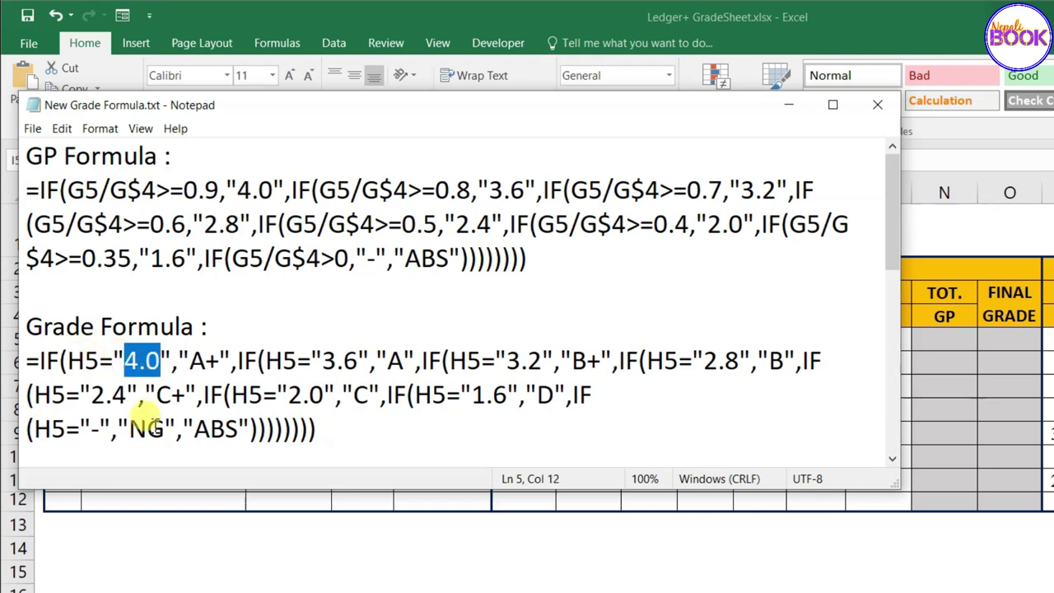
left_click_drag(188, 361, 405, 360)
left_click(386, 360)
left_click(324, 394)
Copy the entire Grade Formula from the notes and paste it into the first student's theory grade cell I5 in Excel.
left_click_drag(28, 360, 328, 434)
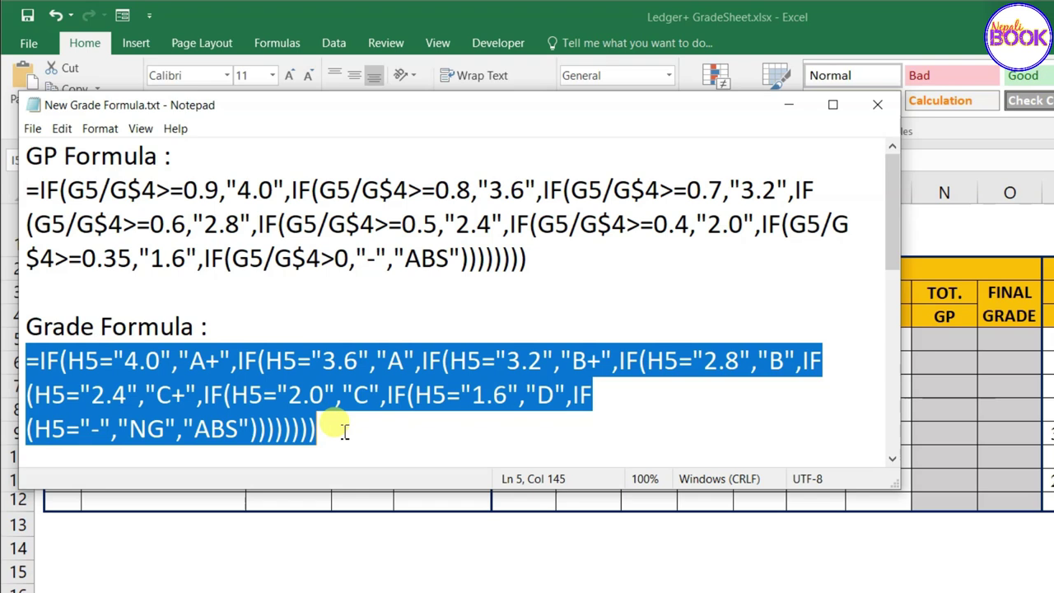
right_click(318, 368)
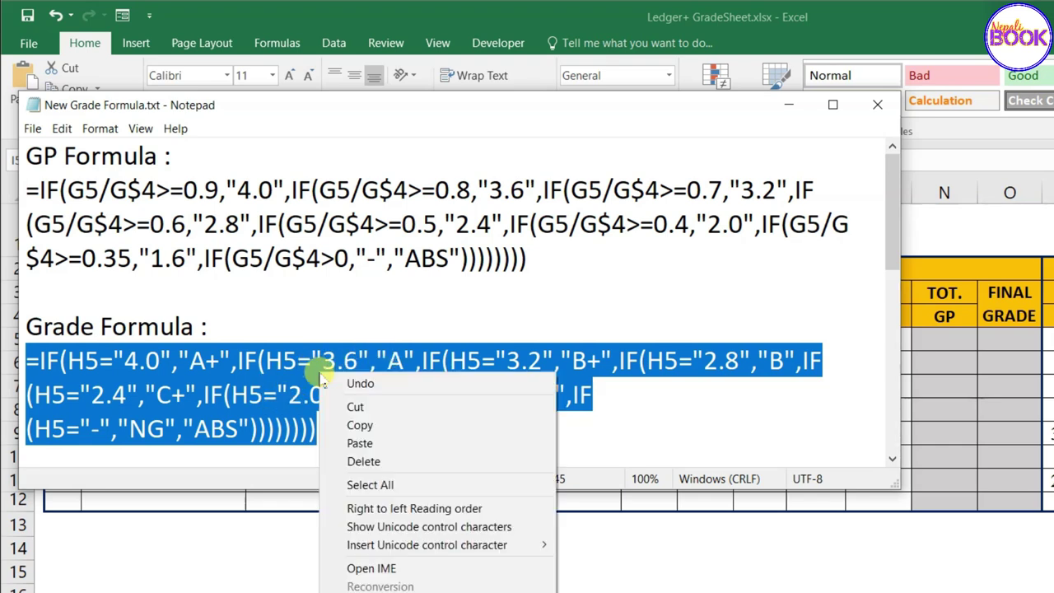
left_click(383, 425)
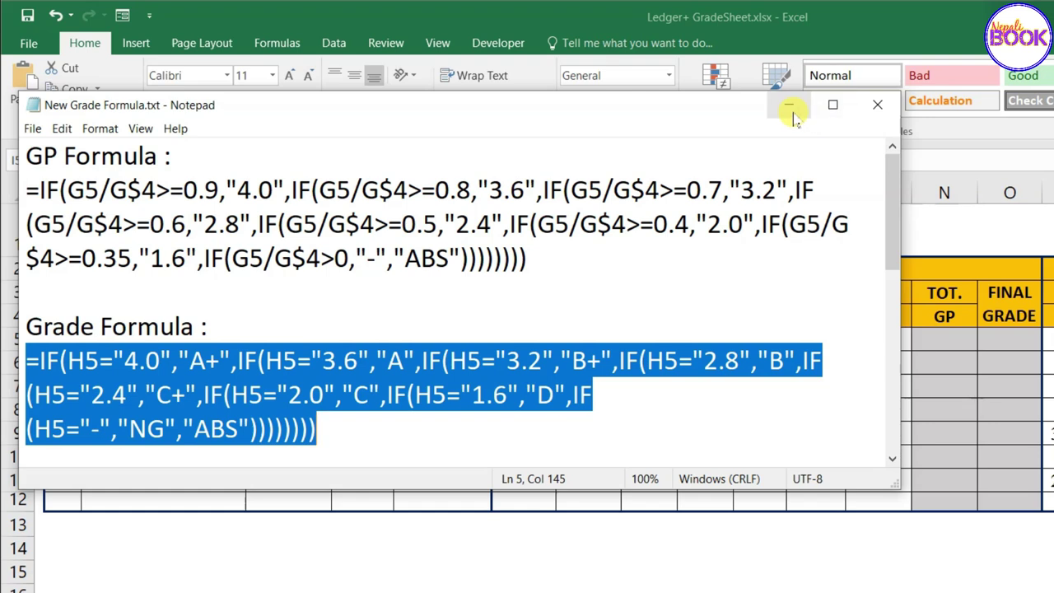
left_click(790, 105)
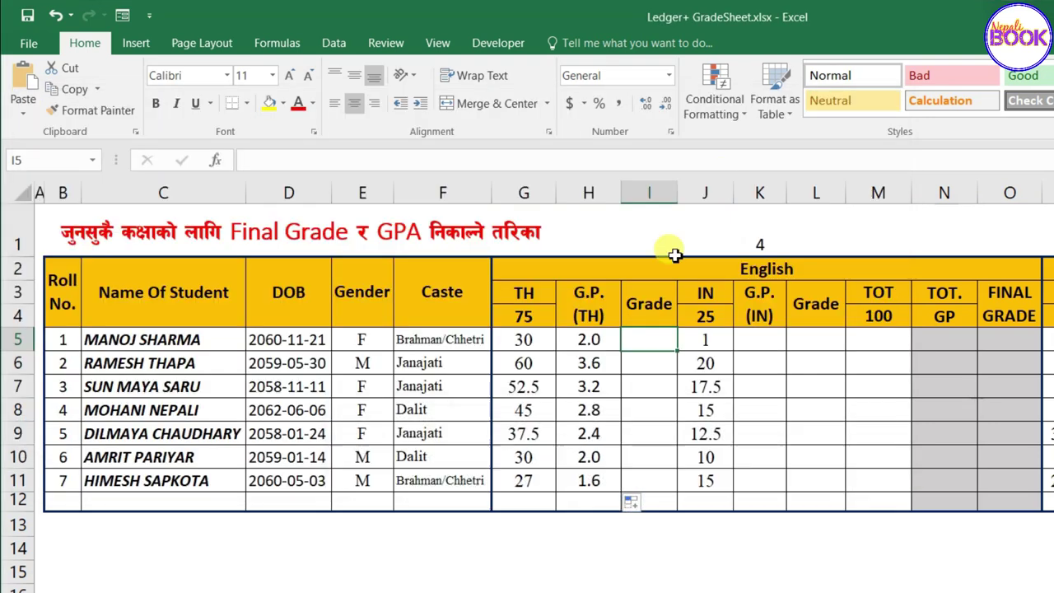
right_click(658, 344)
left_click(693, 444)
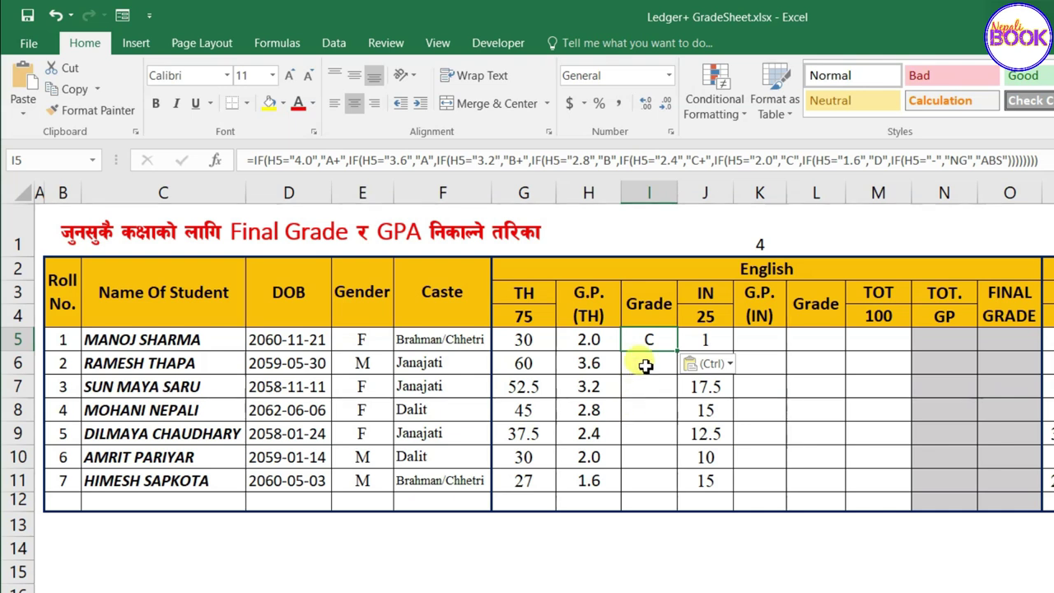
Fill the theory grade formula from I5 down through I11 for all students.
left_click(587, 343)
left_click(652, 339)
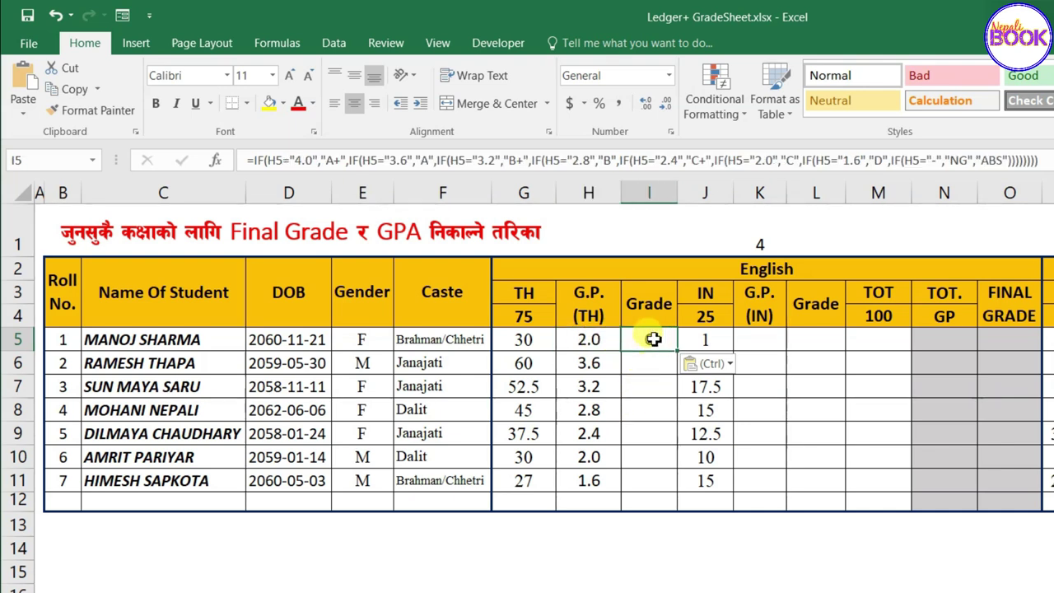
left_click_drag(675, 352, 675, 498)
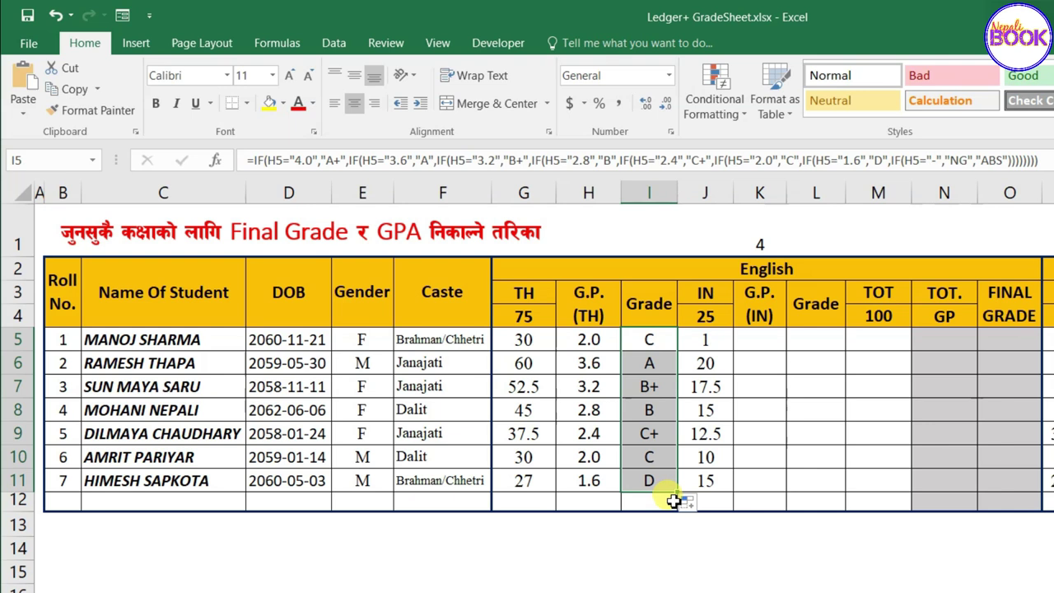
left_click(666, 382)
Copy the theory grade point formula from H5 and paste it into the first student's internal grade point cell K5.
left_click(745, 346)
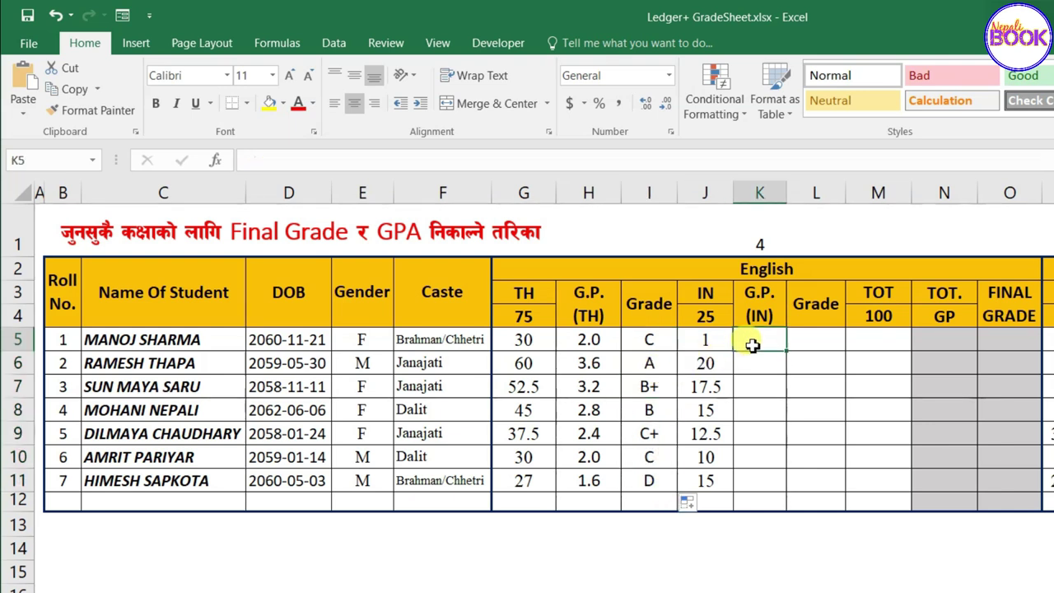
left_click(594, 342)
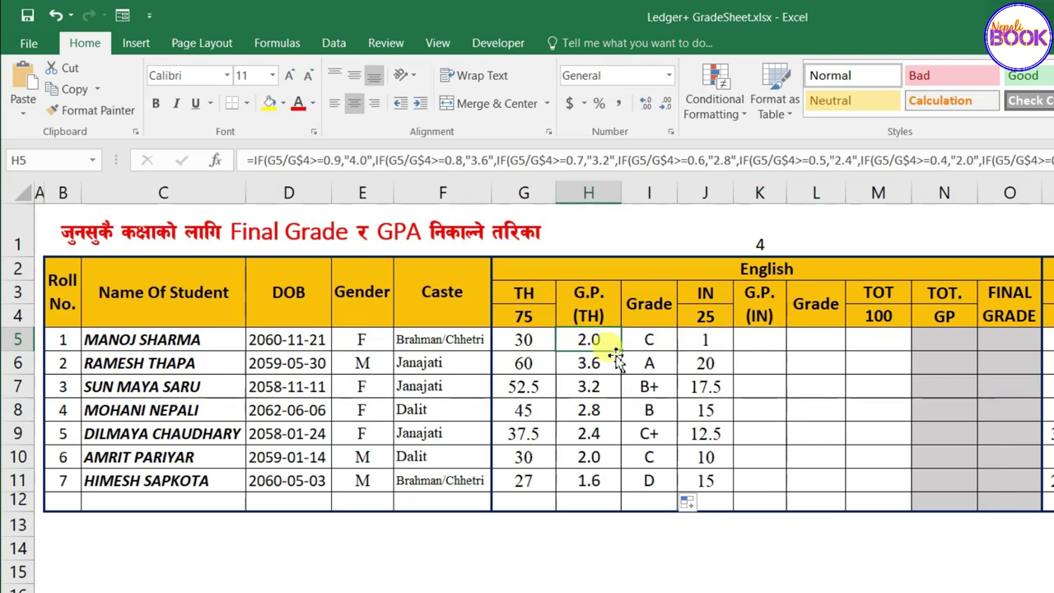
right_click(616, 353)
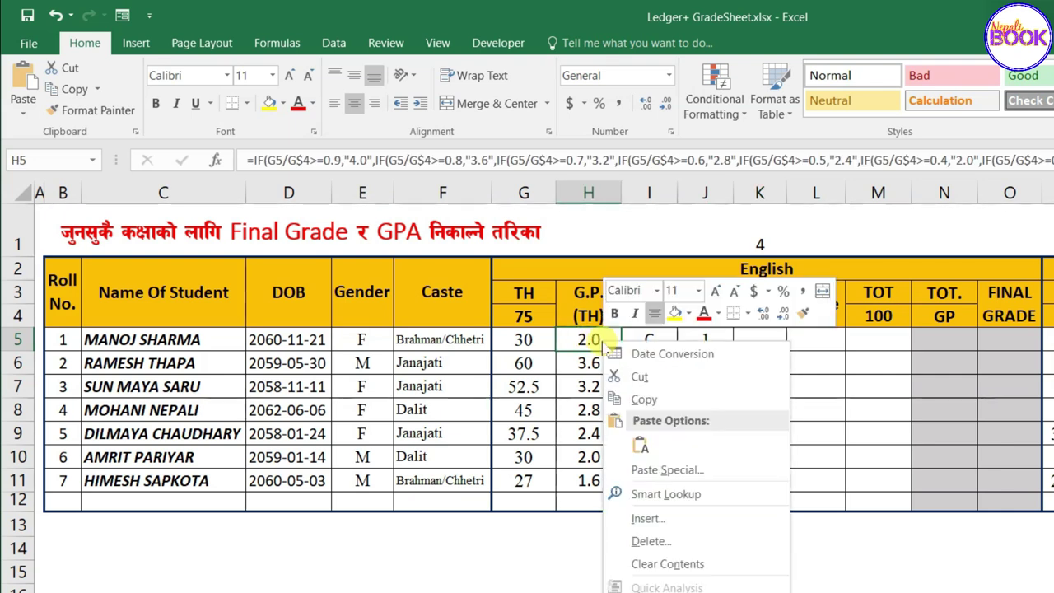
left_click(644, 395)
left_click(758, 341)
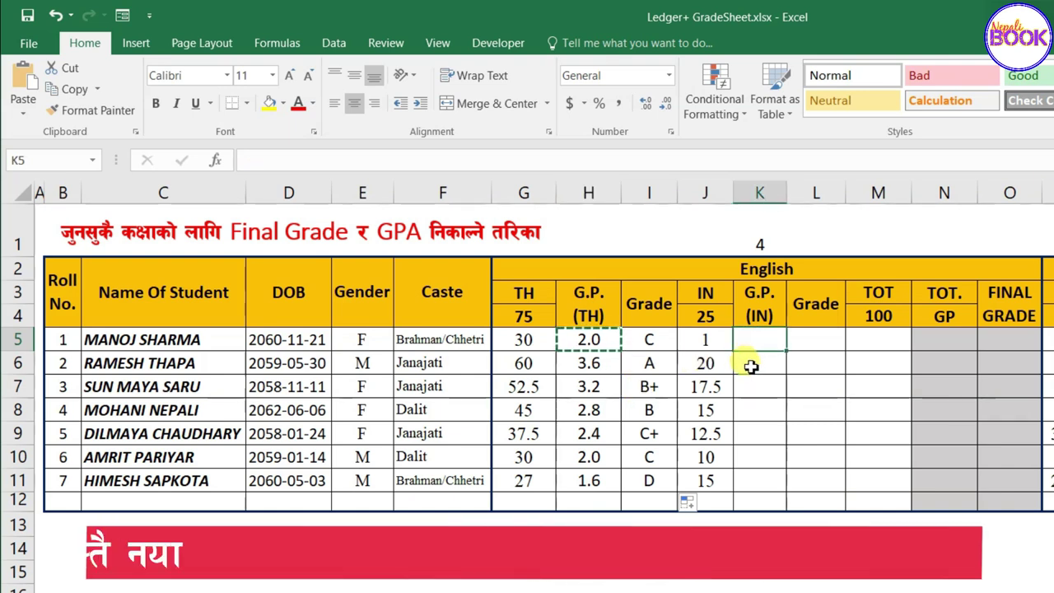
right_click(757, 341)
left_click(786, 433)
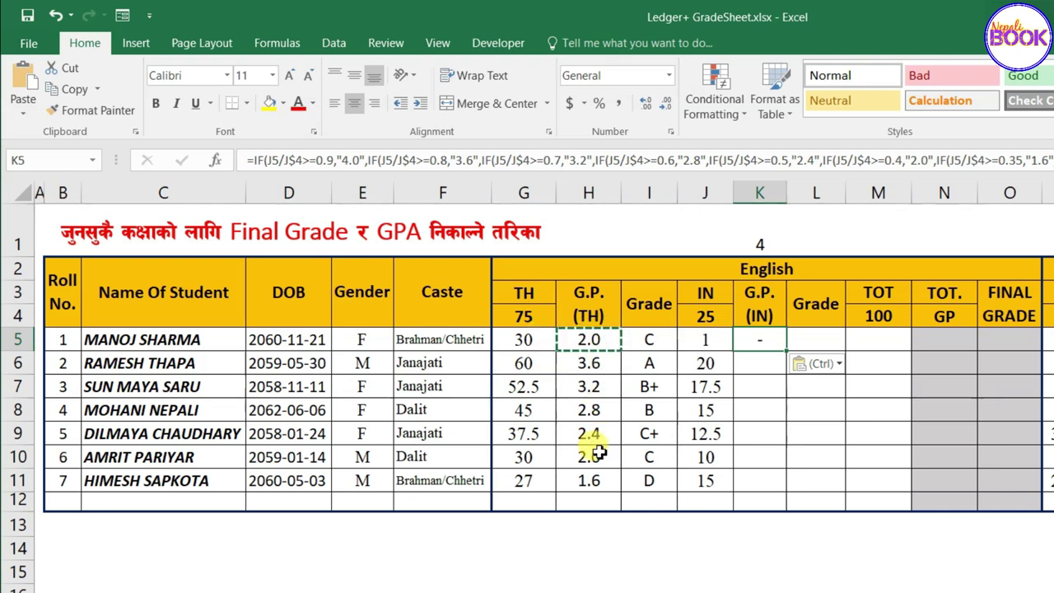
Examine the internal marks in J5 and J6 against the full marks in J4, comparing with the theory full marks in G4.
left_click(705, 338)
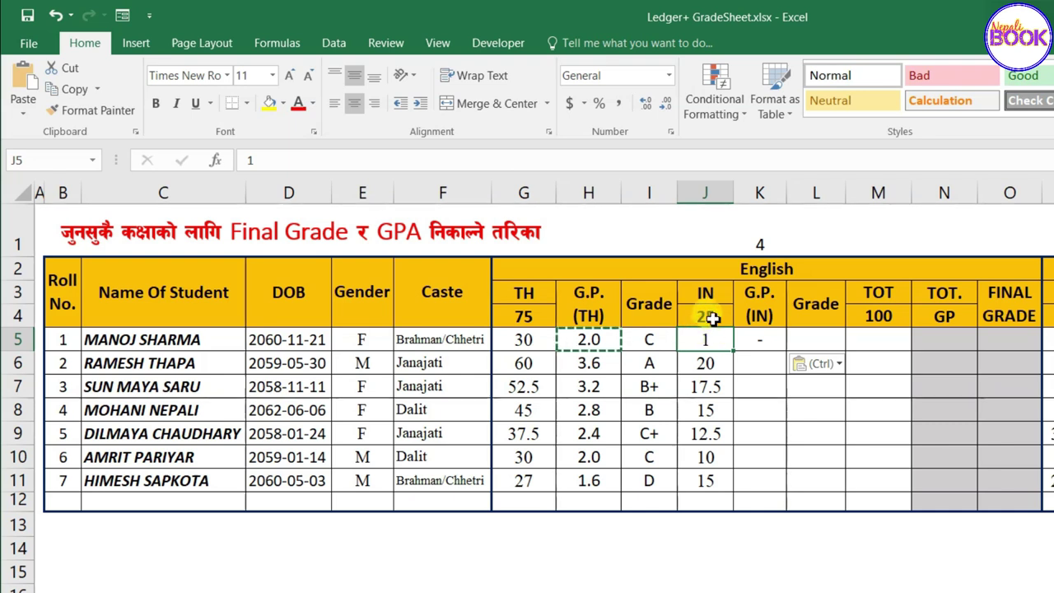
left_click(512, 317)
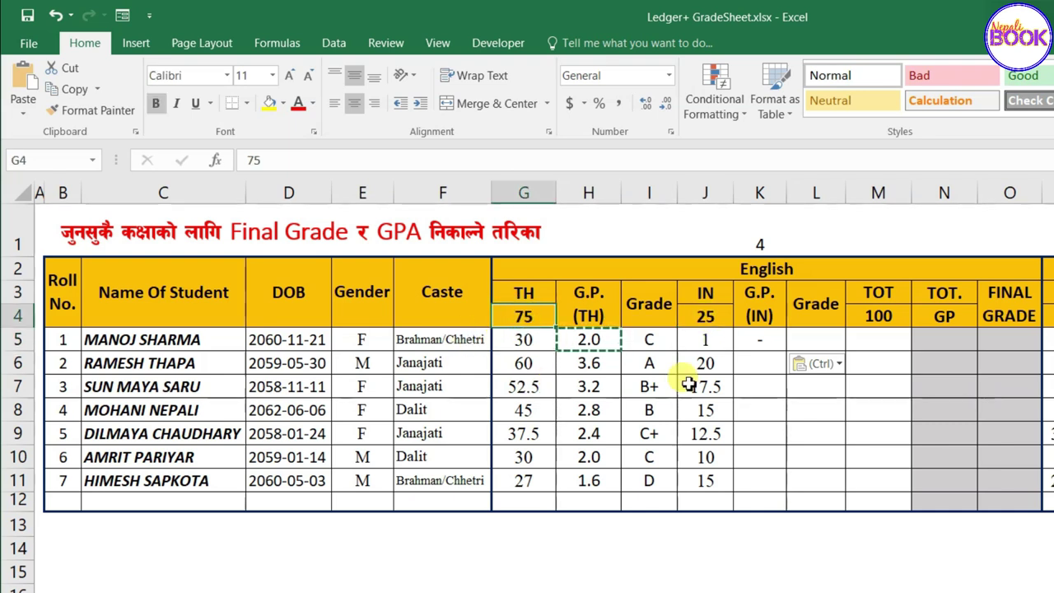
left_click(749, 339)
left_click(708, 317)
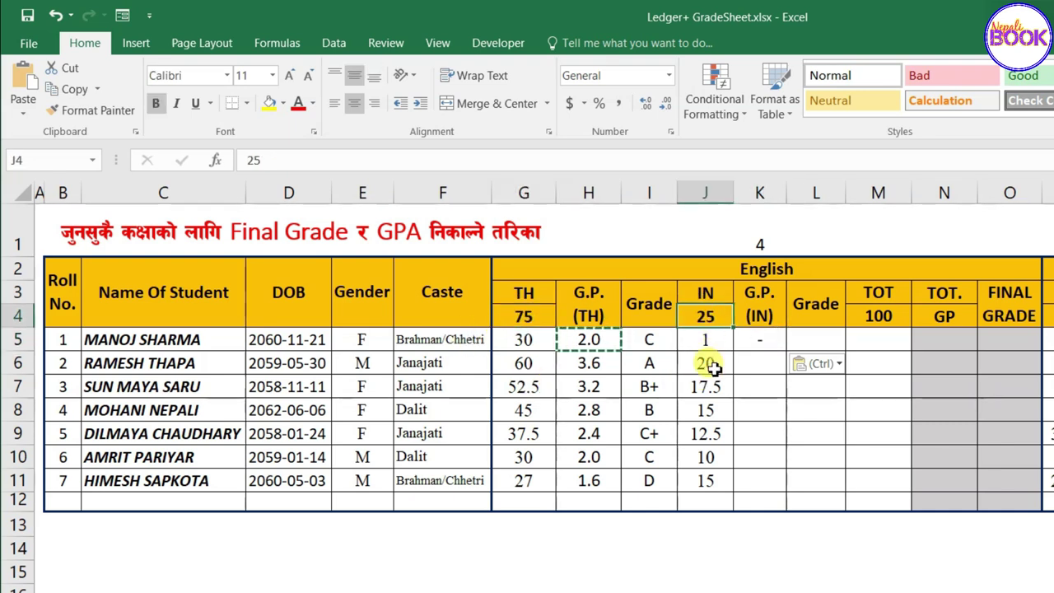
left_click(706, 339)
left_click(706, 316)
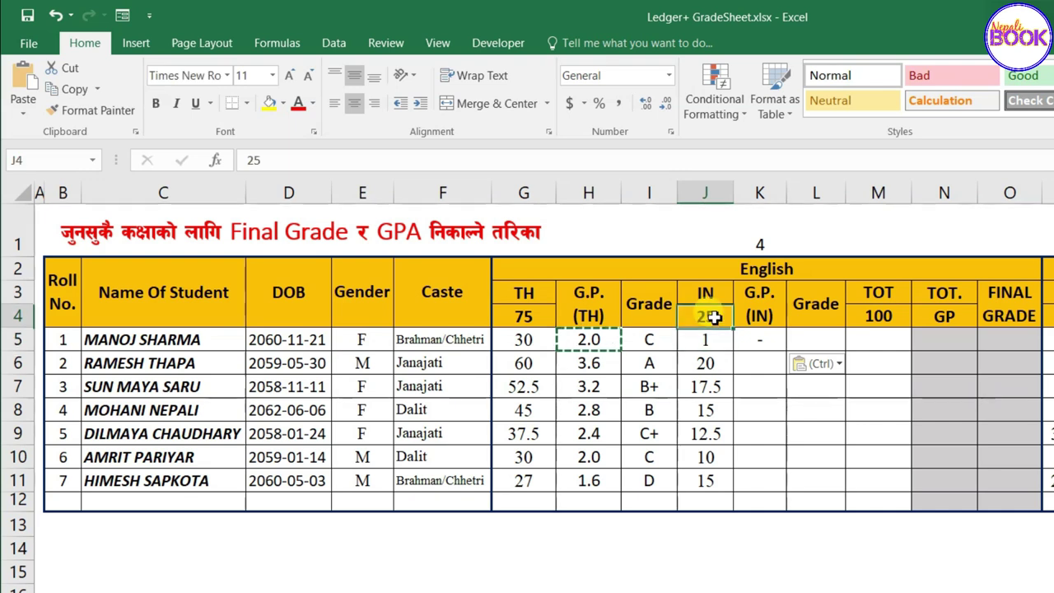
left_click(708, 364)
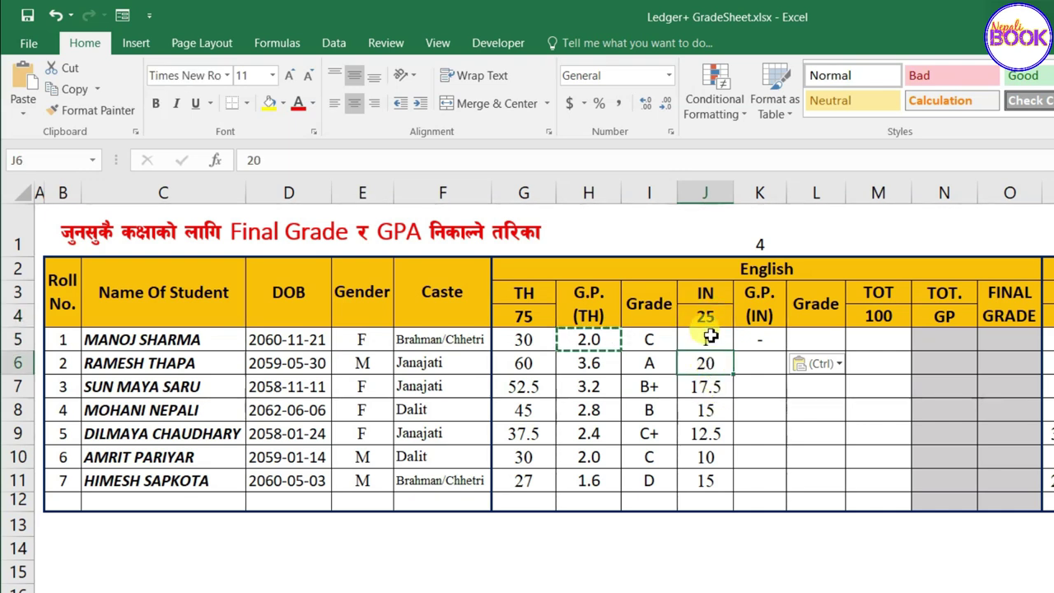
left_click(706, 316)
Fill the internal grade point formula from K5 down through K11 for all students.
left_click(769, 338)
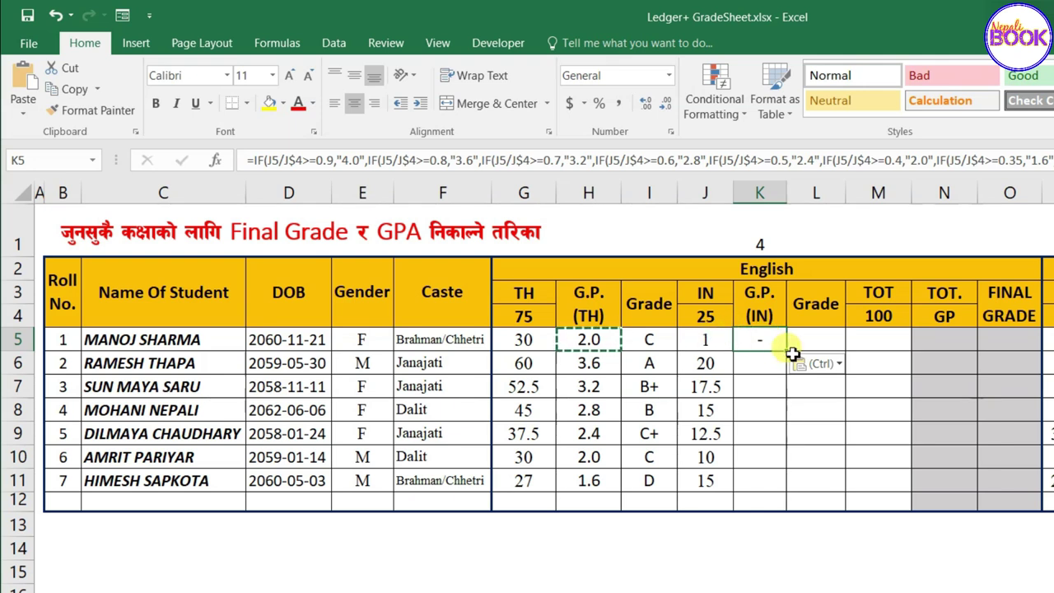
left_click_drag(788, 354, 788, 496)
left_click(764, 412)
Trace the precedents of the internal grade point cell K9 to see which marks it uses, then remove the arrows.
left_click(757, 434)
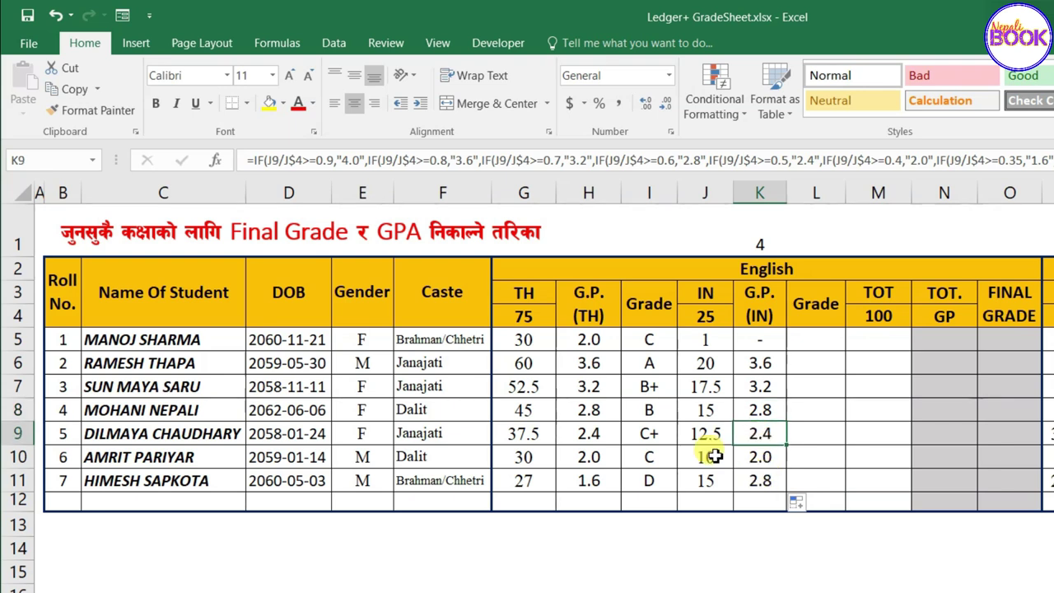
left_click(700, 433)
left_click(746, 433)
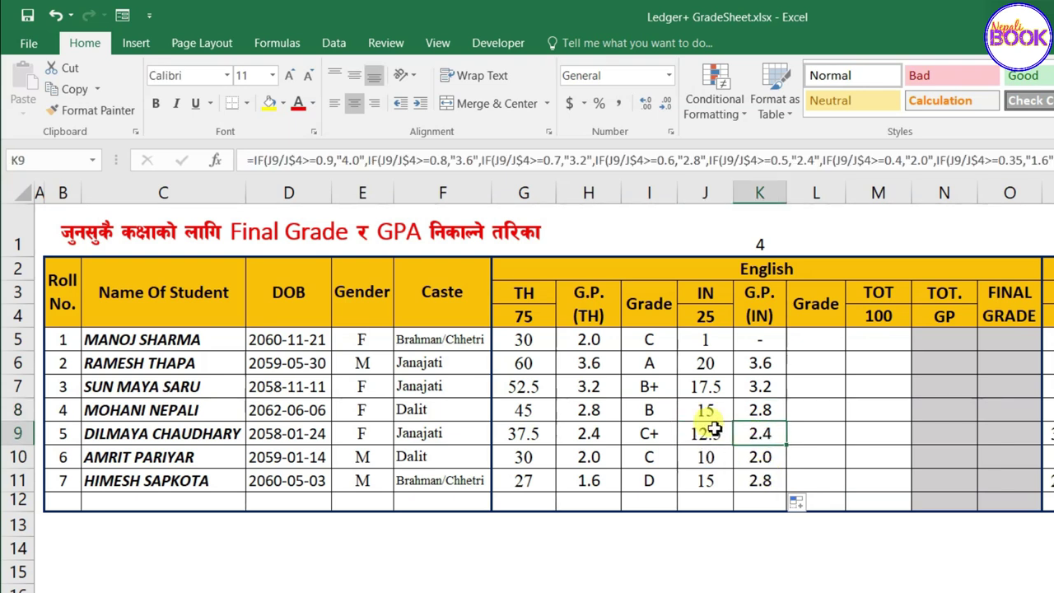
left_click(277, 41)
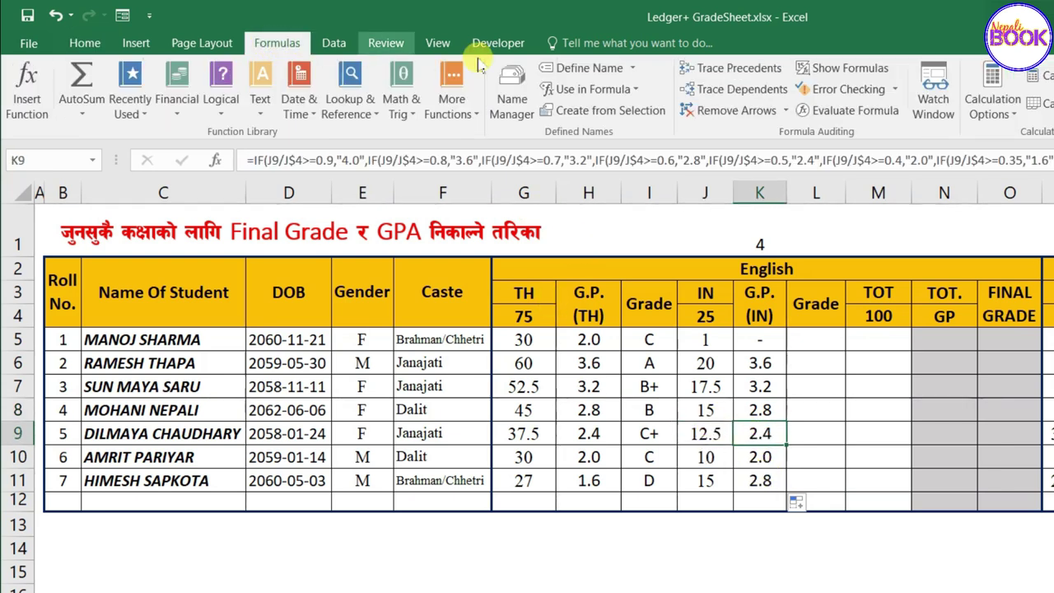
left_click(737, 70)
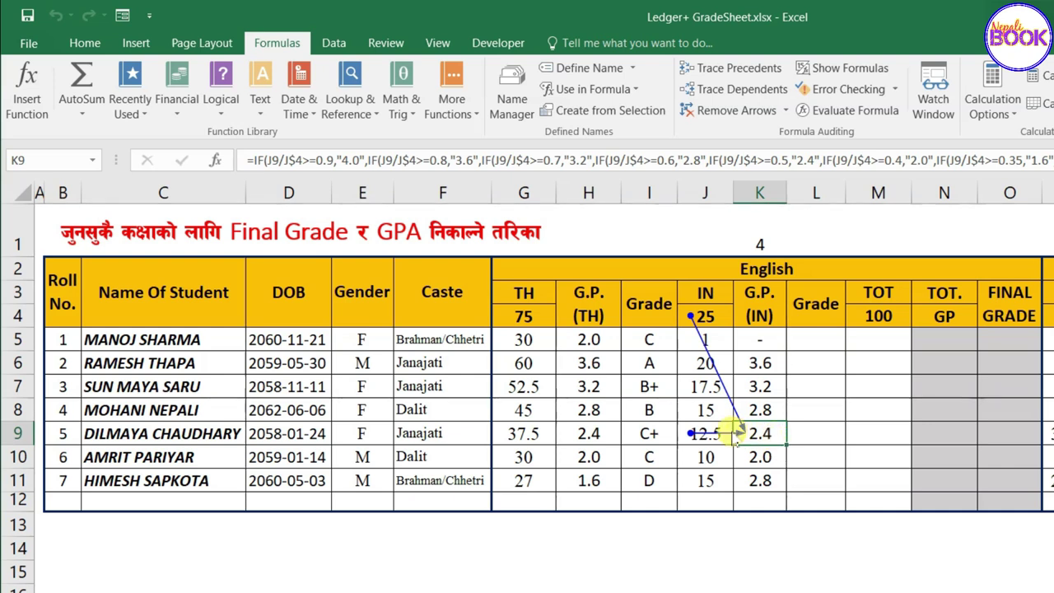
left_click(724, 110)
Trace the precedents of the theory grade point cell H9 for comparison, then remove the arrows.
left_click(588, 432)
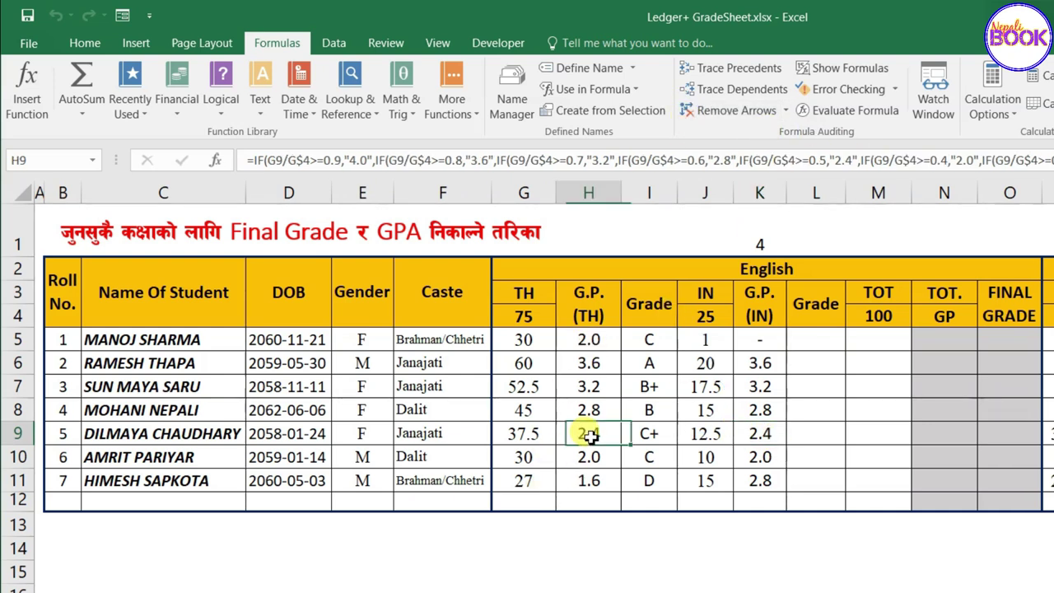
left_click(729, 67)
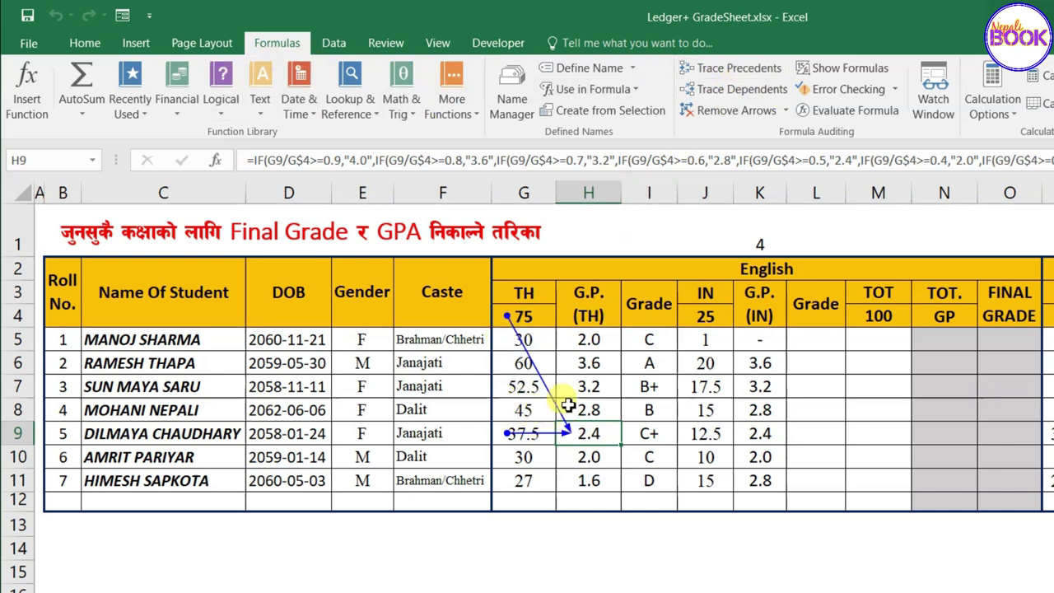
left_click(718, 115)
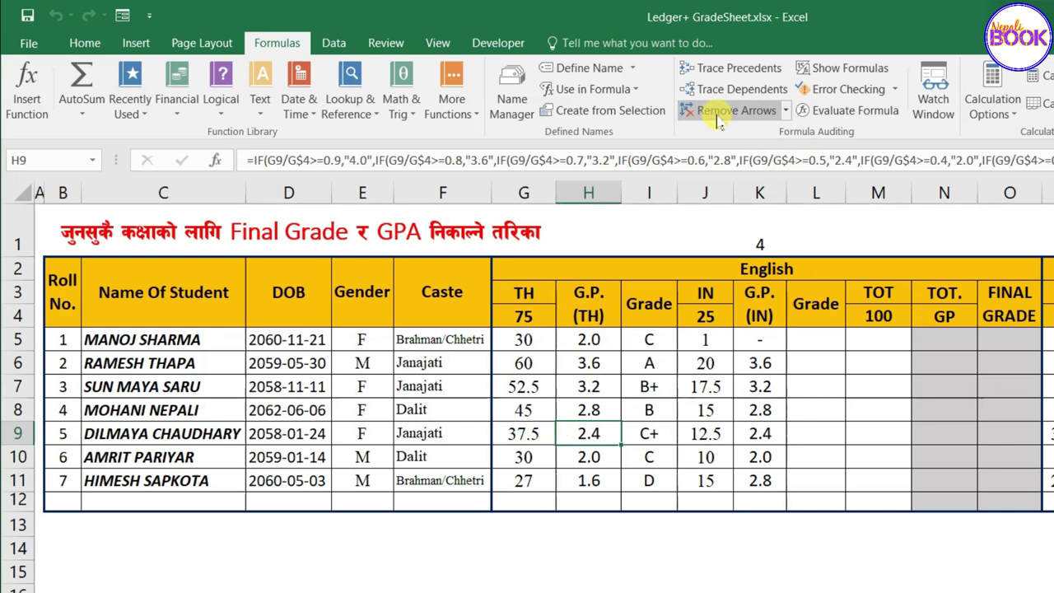
Copy the theory grade formula from I5 and paste it into the first student's internal grade cell L5.
left_click(819, 343)
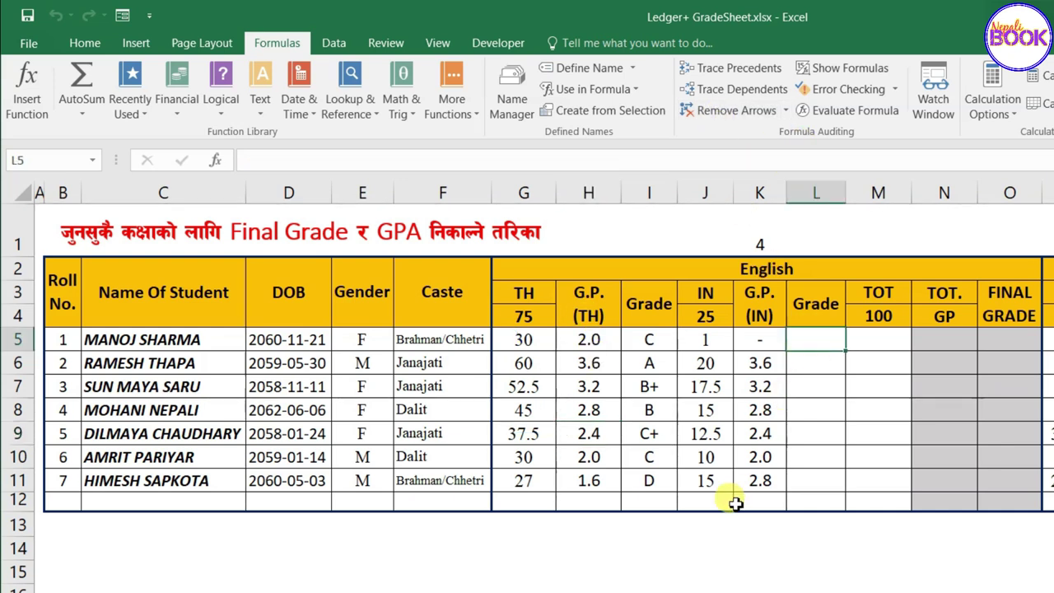
left_click(650, 341)
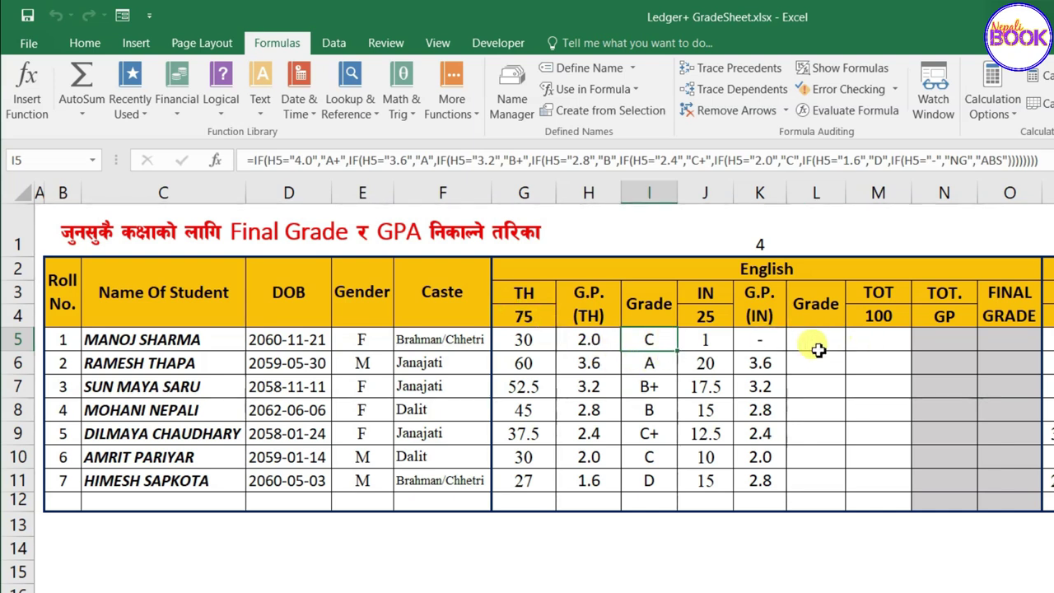
key("ctrl+c")
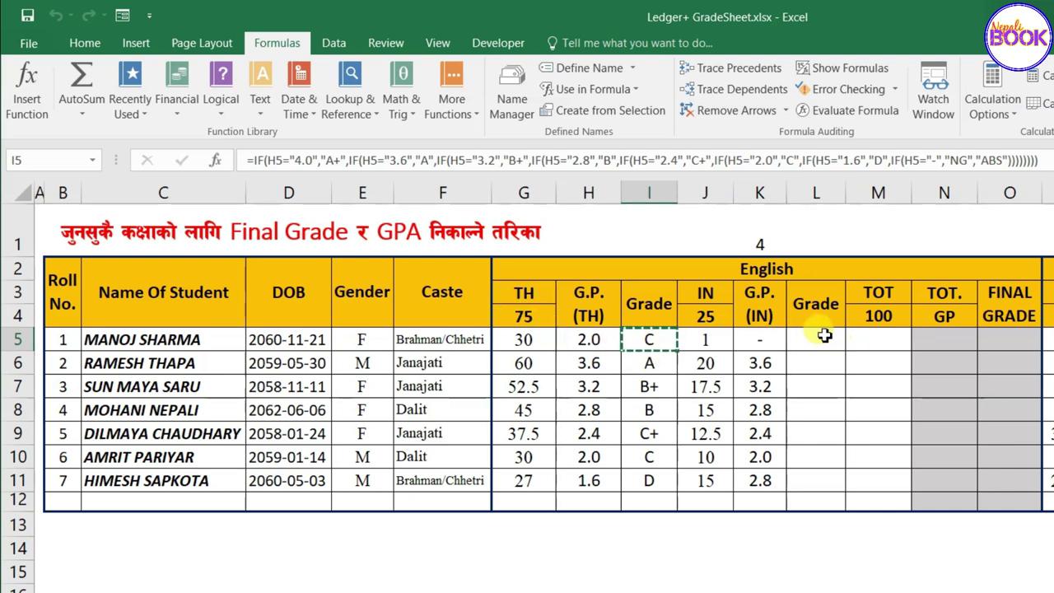
left_click(817, 341)
key("ctrl+v")
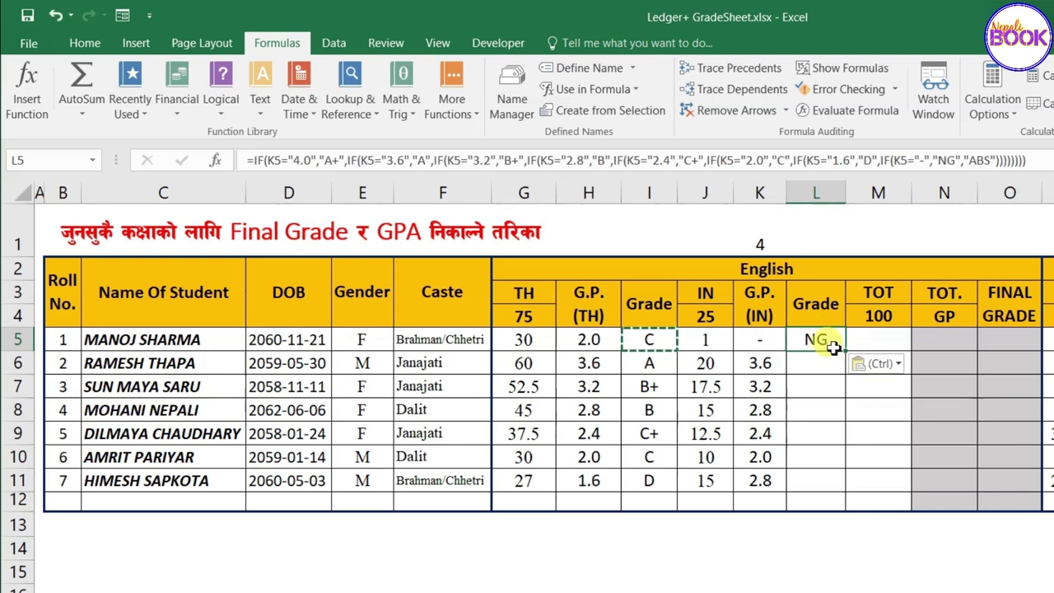
Fill the internal grade formula from L5 down through L11 for all students.
left_click(765, 339)
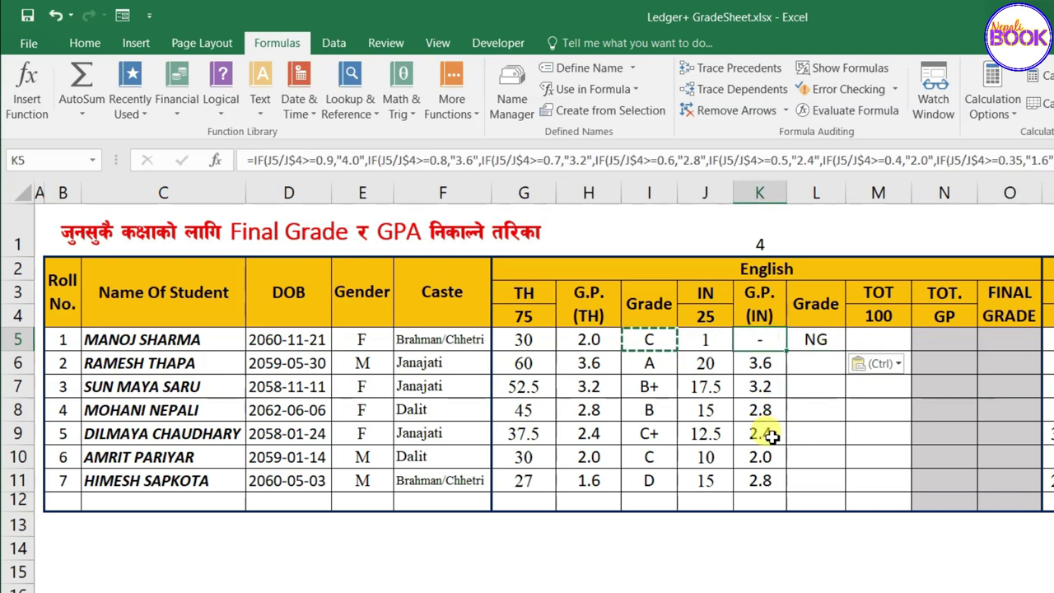
left_click(828, 340)
left_click_drag(844, 351, 837, 487)
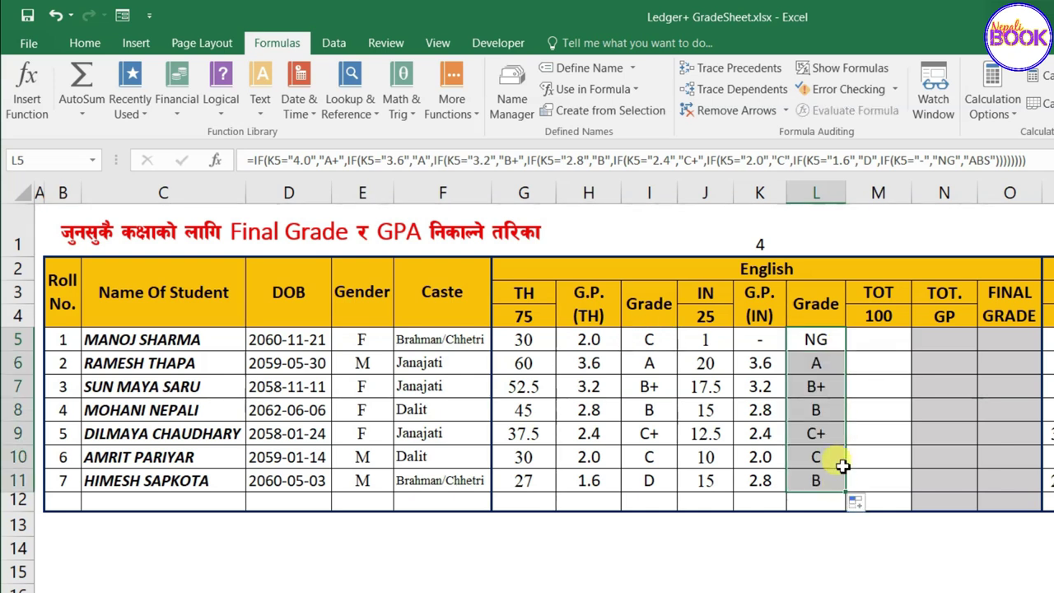
left_click(837, 412)
Start the first student's total formula in M5 with an IF test that the theory marks G5 are >=26.25.
left_click(890, 338)
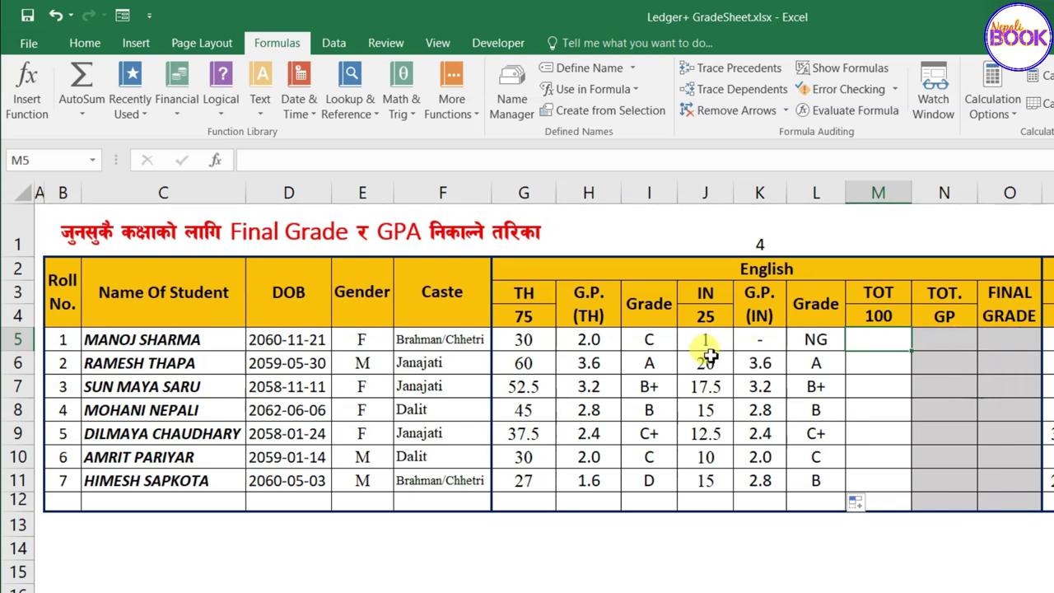
left_click_drag(863, 336, 874, 484)
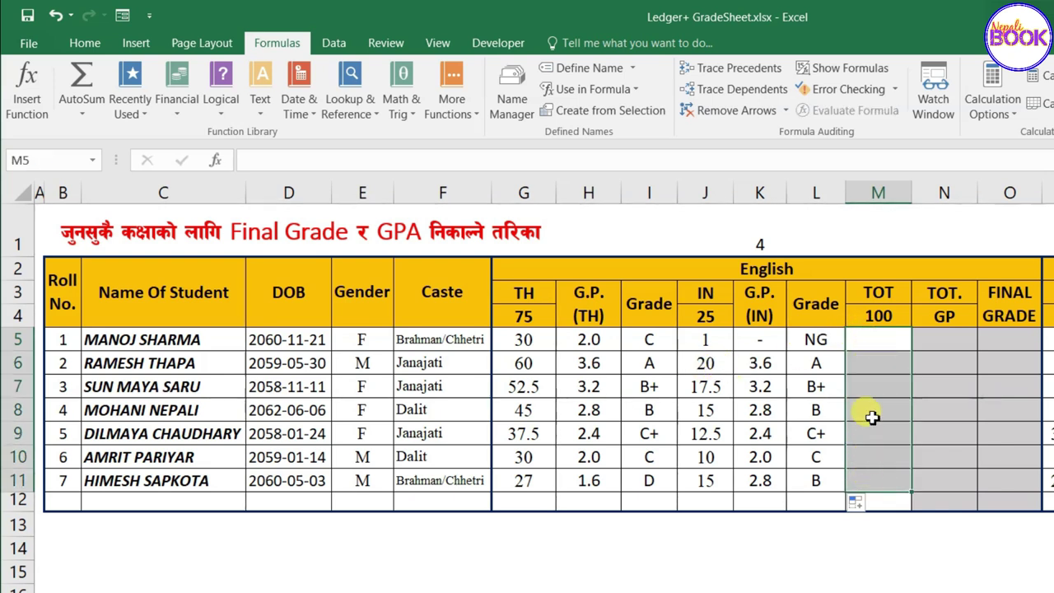
left_click(879, 344)
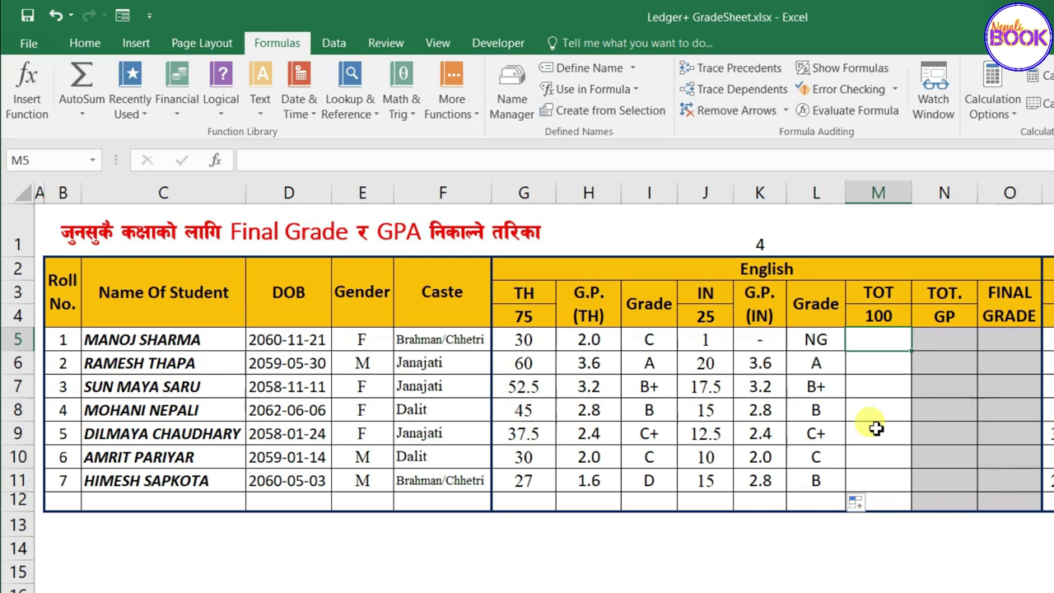
type("=")
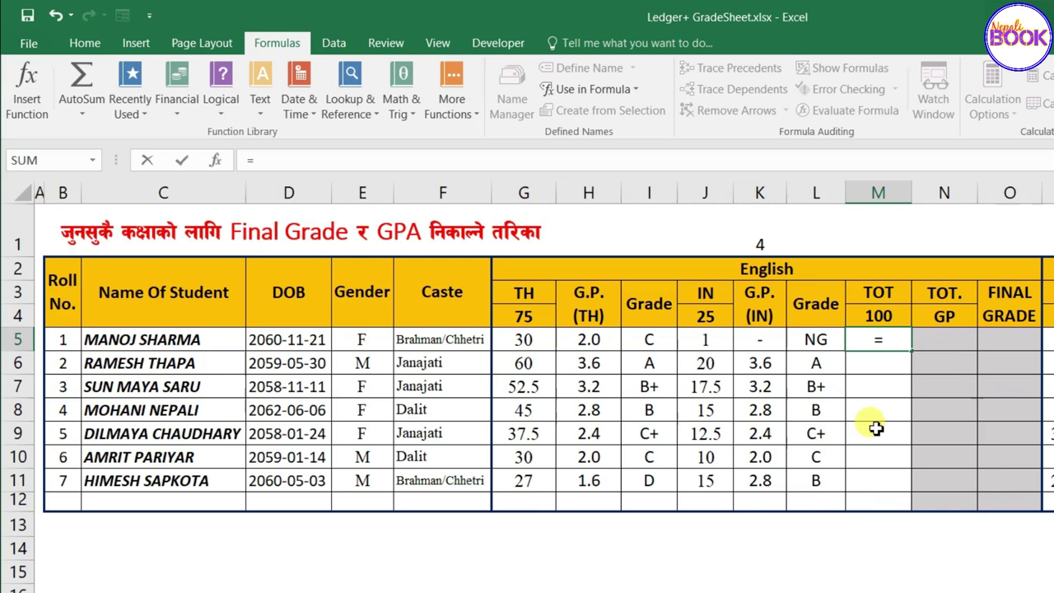
type("if")
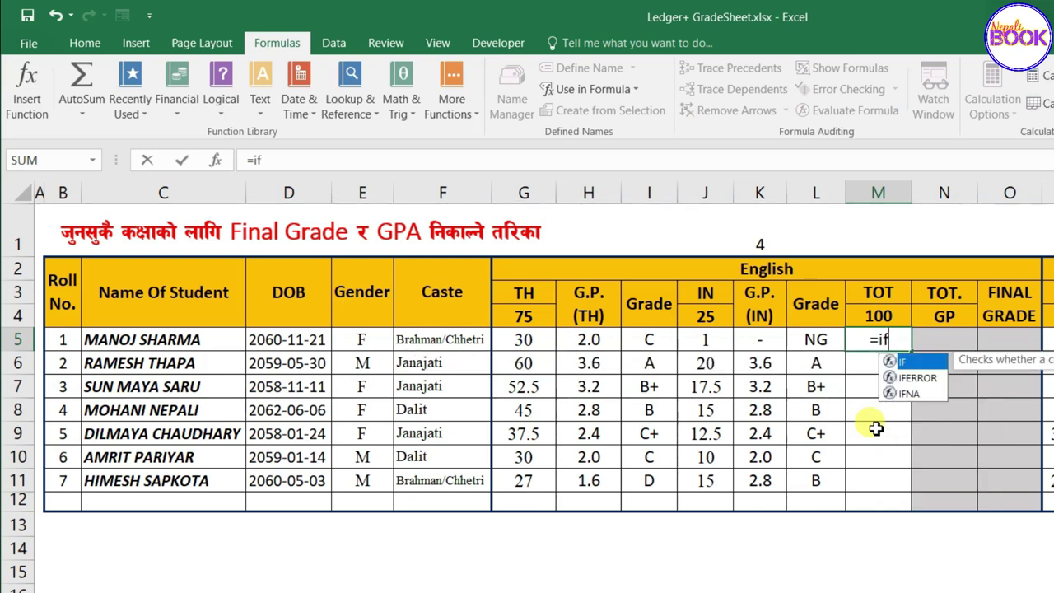
key("Tab")
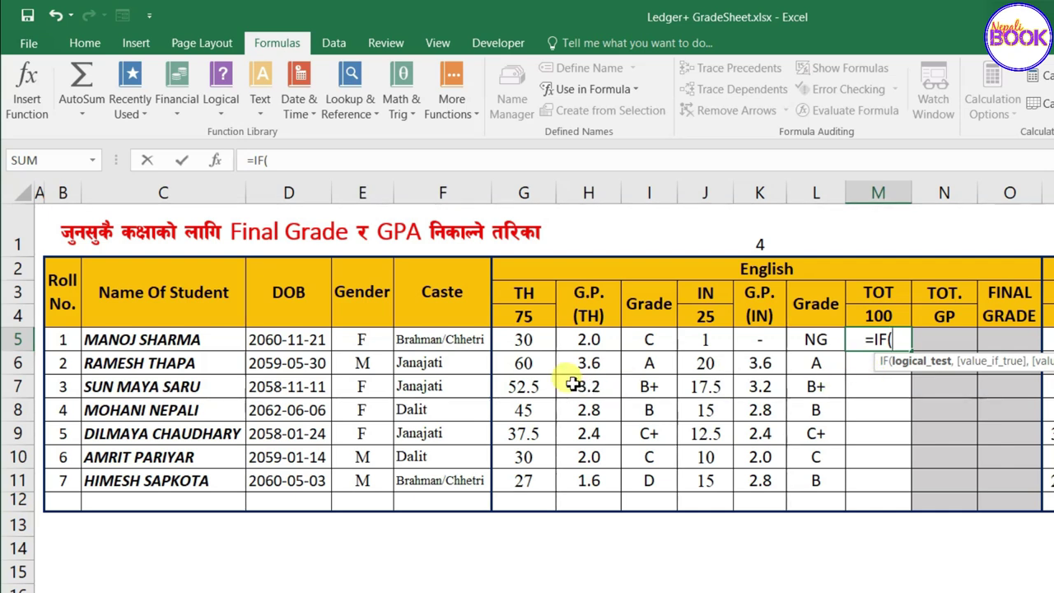
left_click(534, 342)
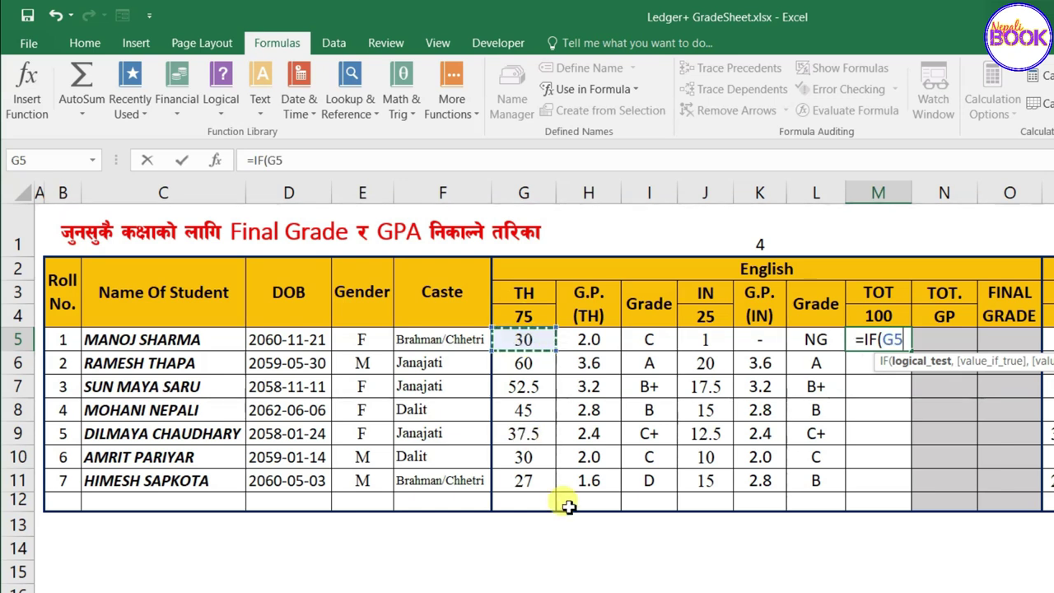
type(":G5")
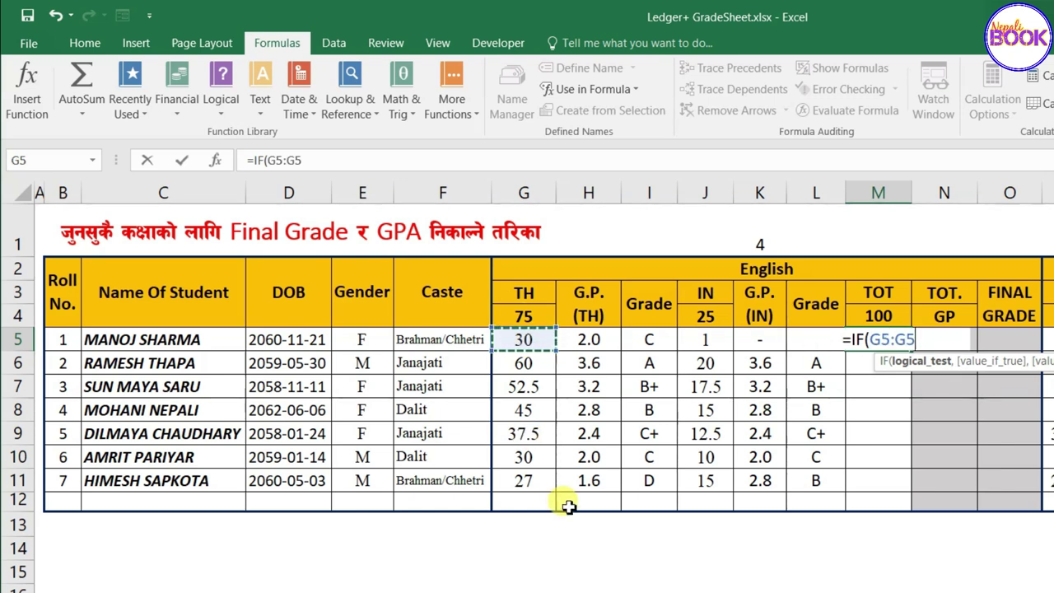
key("BackSpace")
key("BackSpace")
key("BackSpace")
type(">")
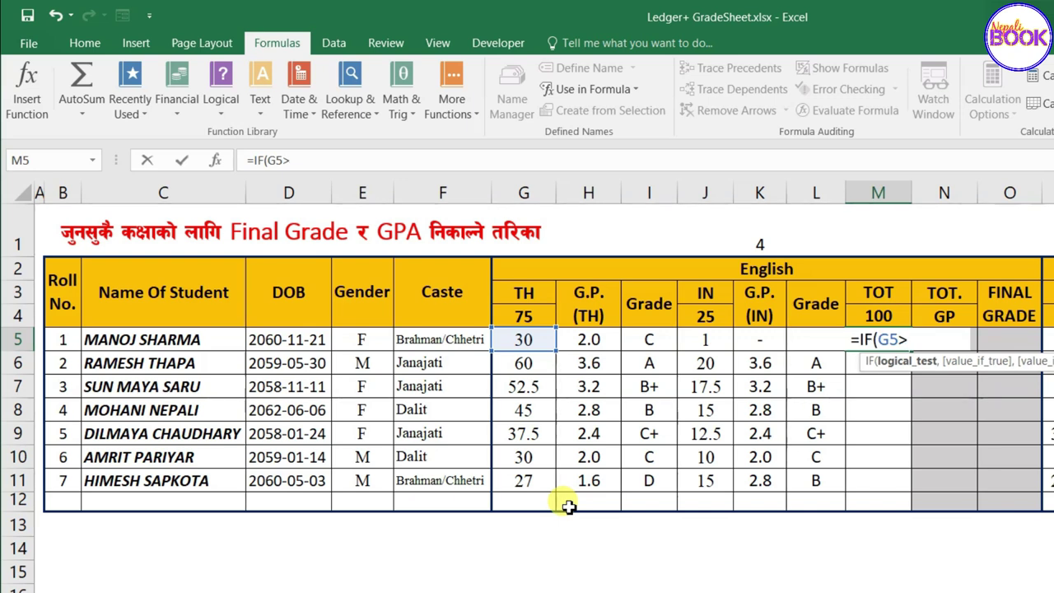
type("=")
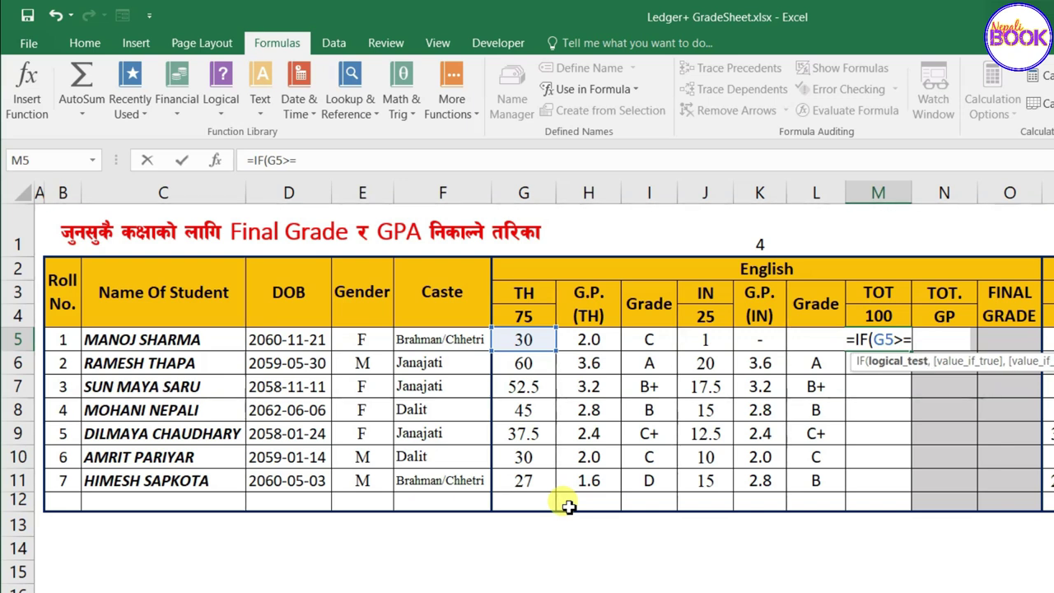
type("26")
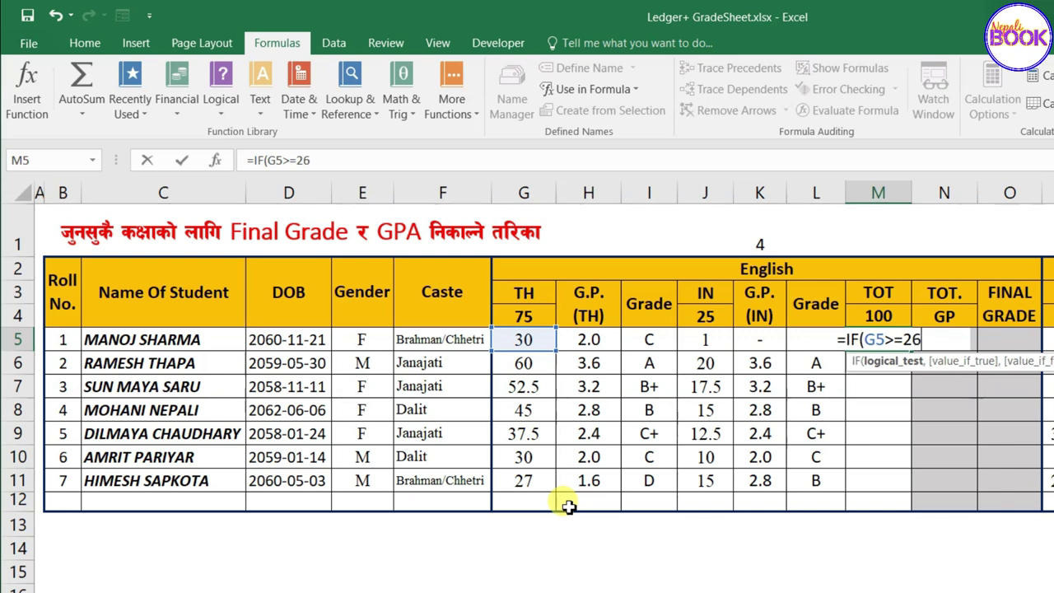
type(".25")
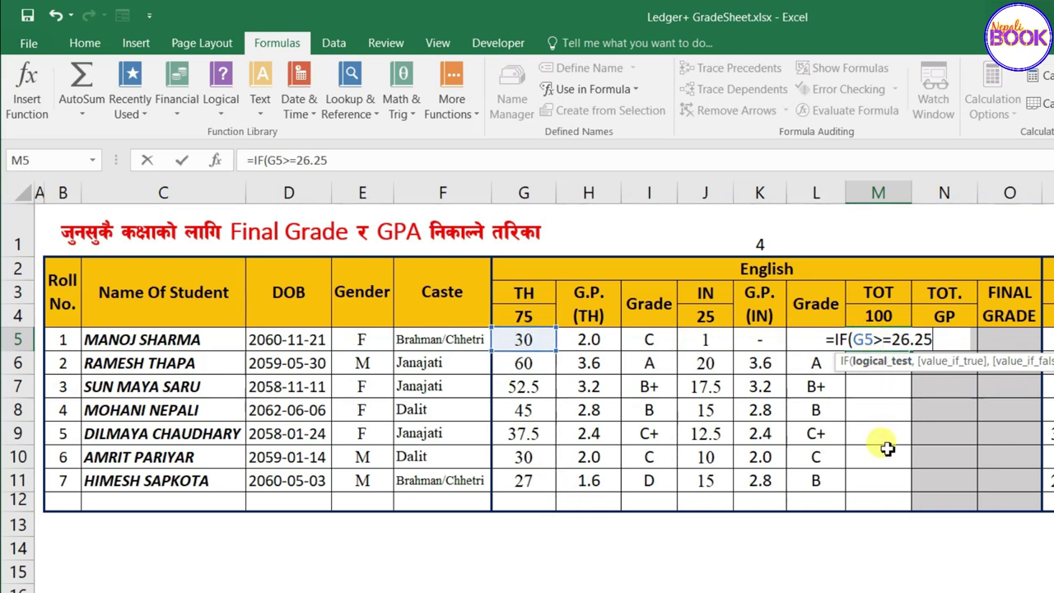
type(",")
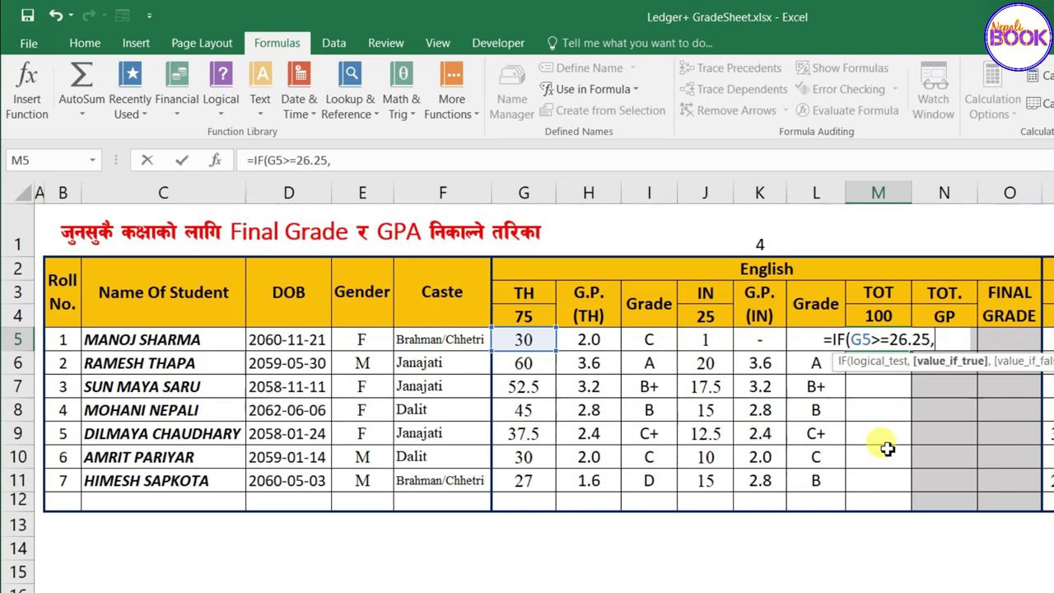
Nest a second IF in the M5 total formula that tests whether the internal marks J5 are >=10.
type("if")
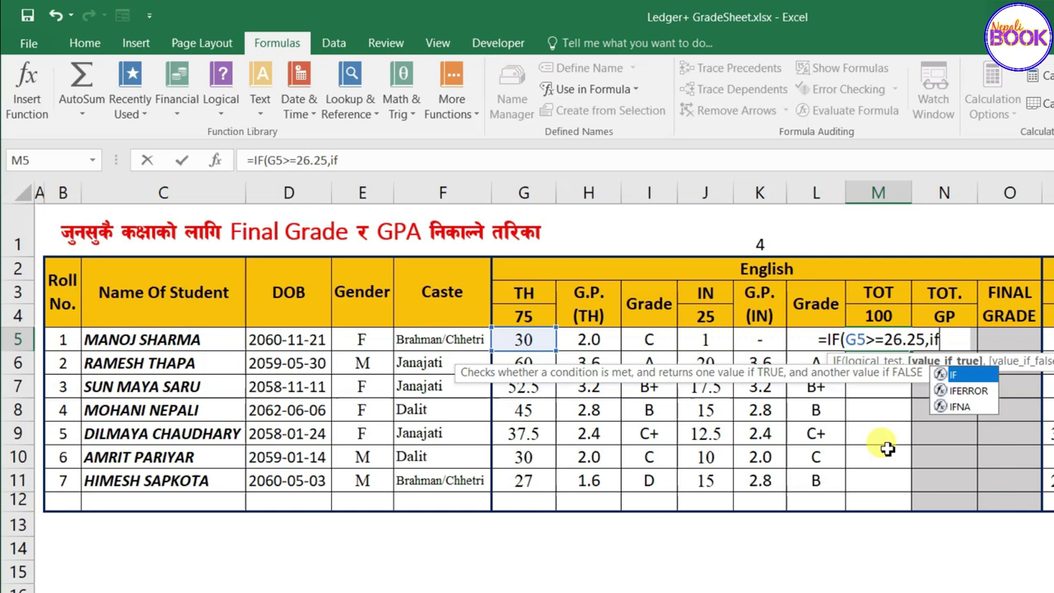
key("Tab")
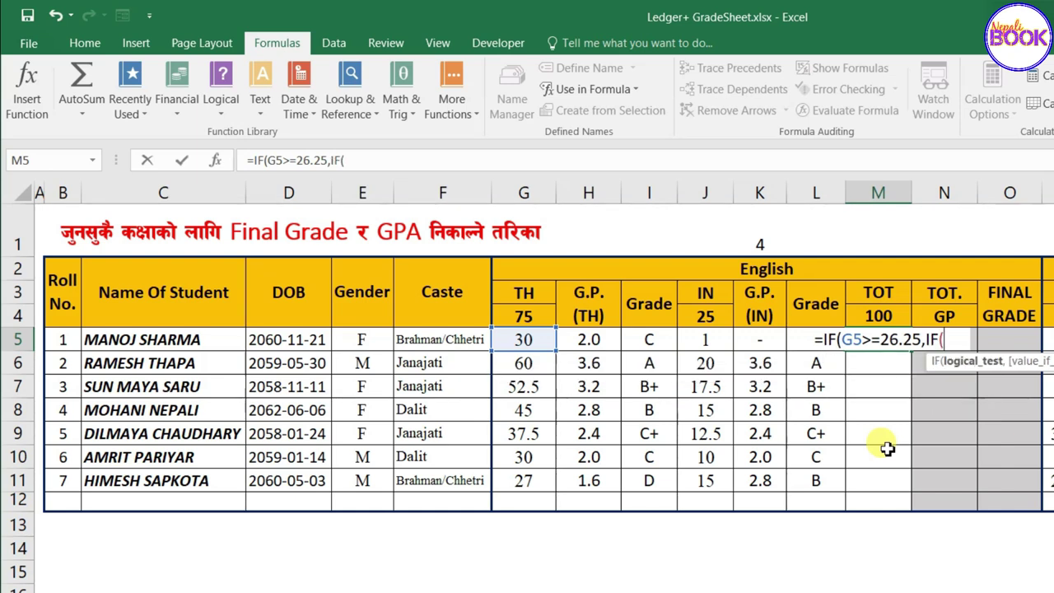
left_click(710, 341)
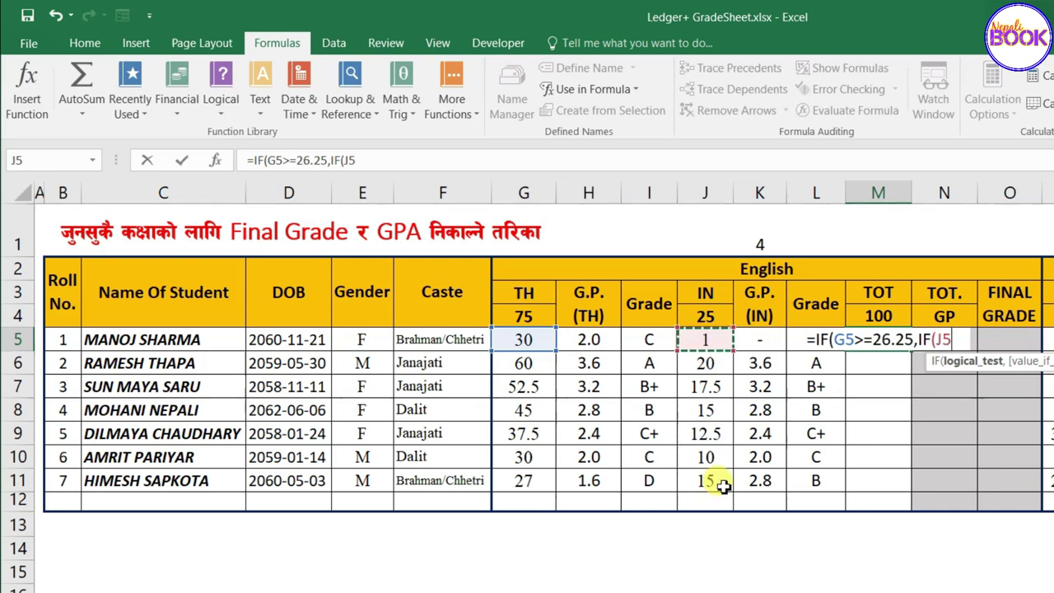
type(">")
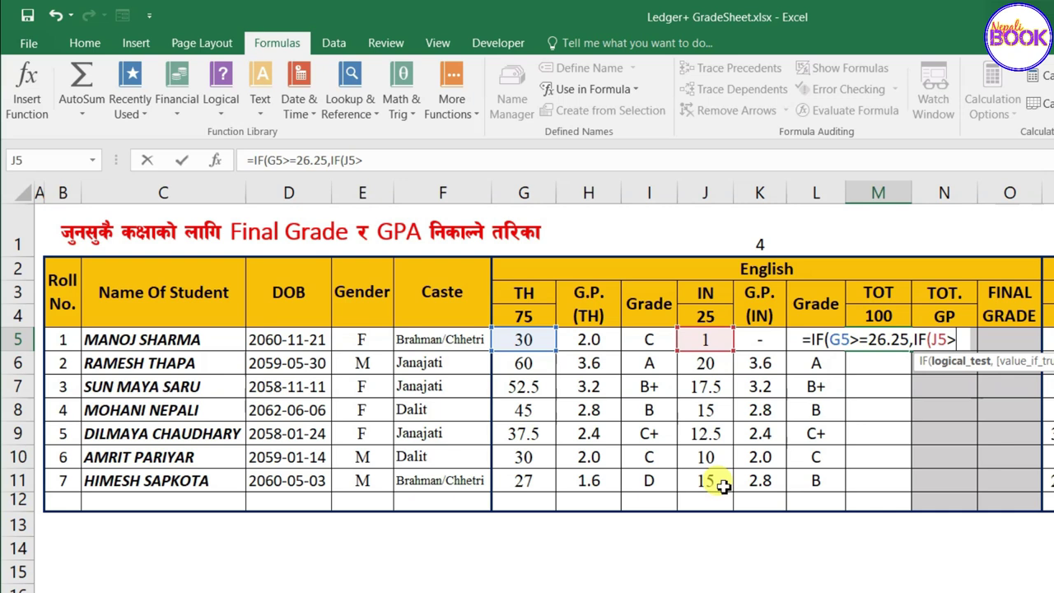
type("=")
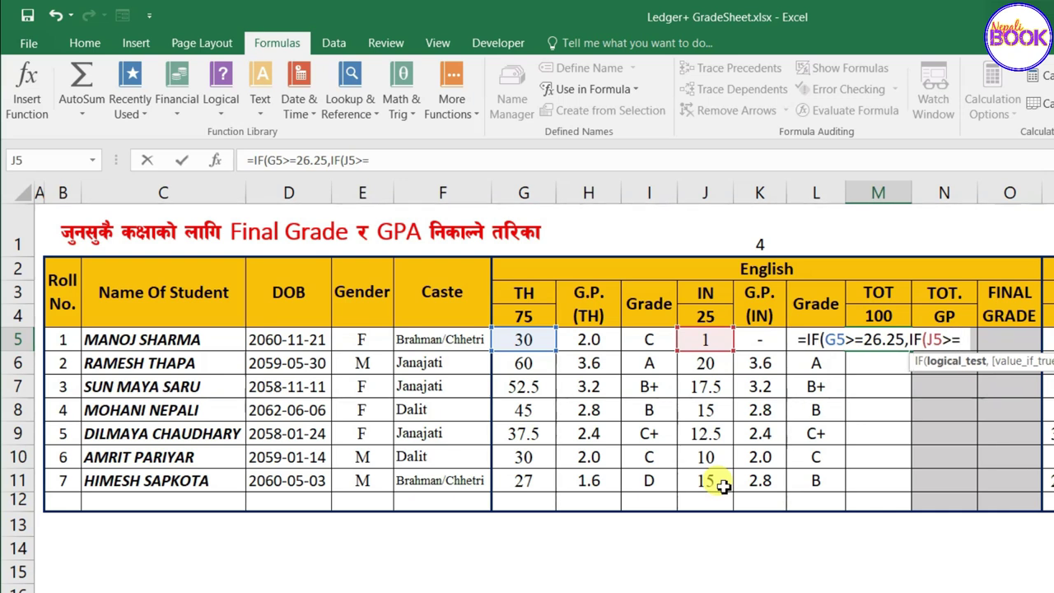
type("10")
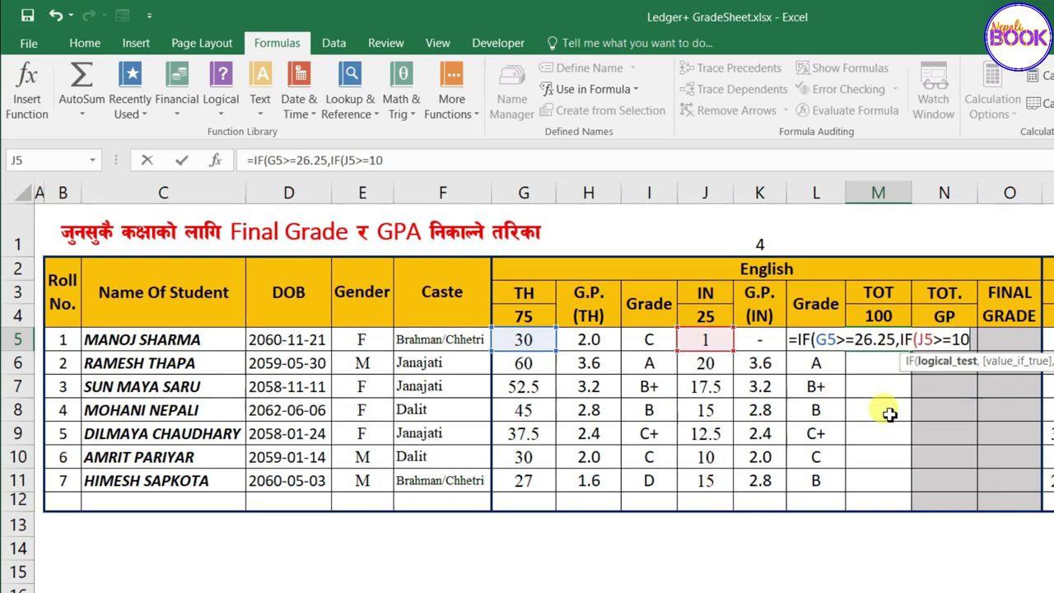
type(",")
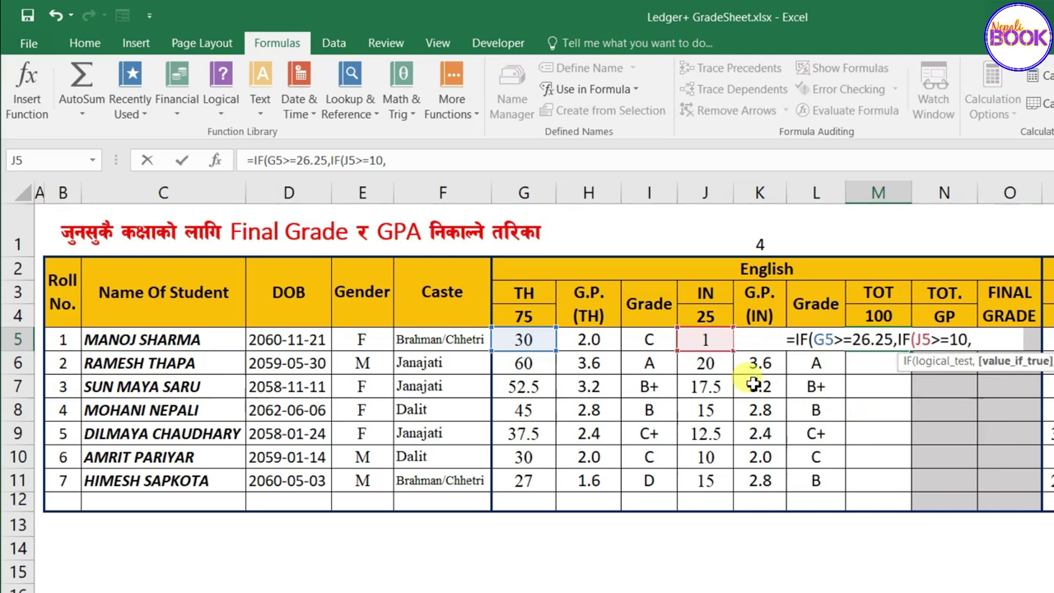
Make the nested IF return G5+J5, close both functions and enter the total formula in M5.
left_click(528, 339)
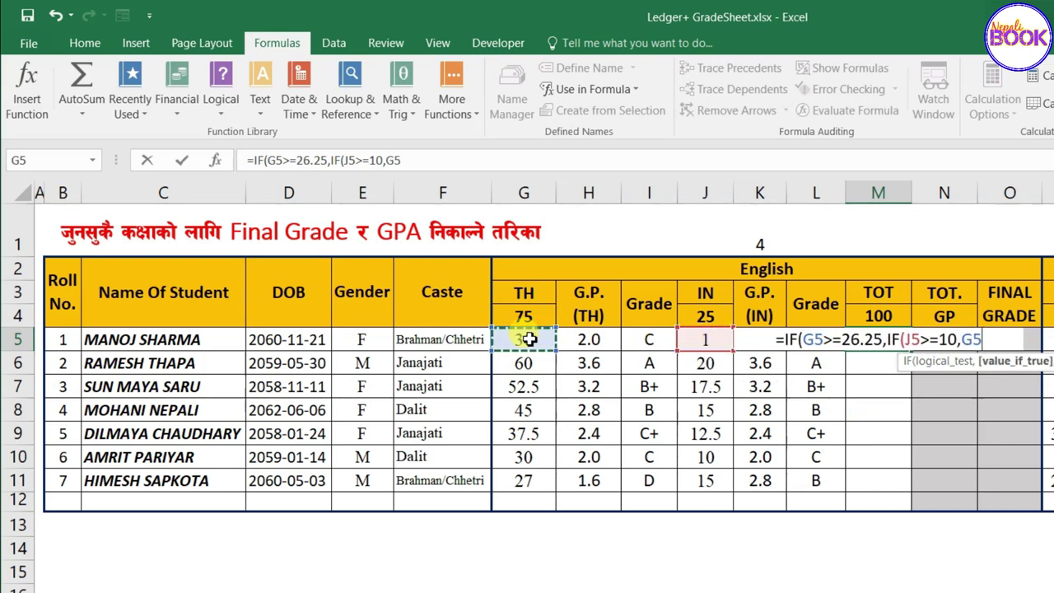
type("+")
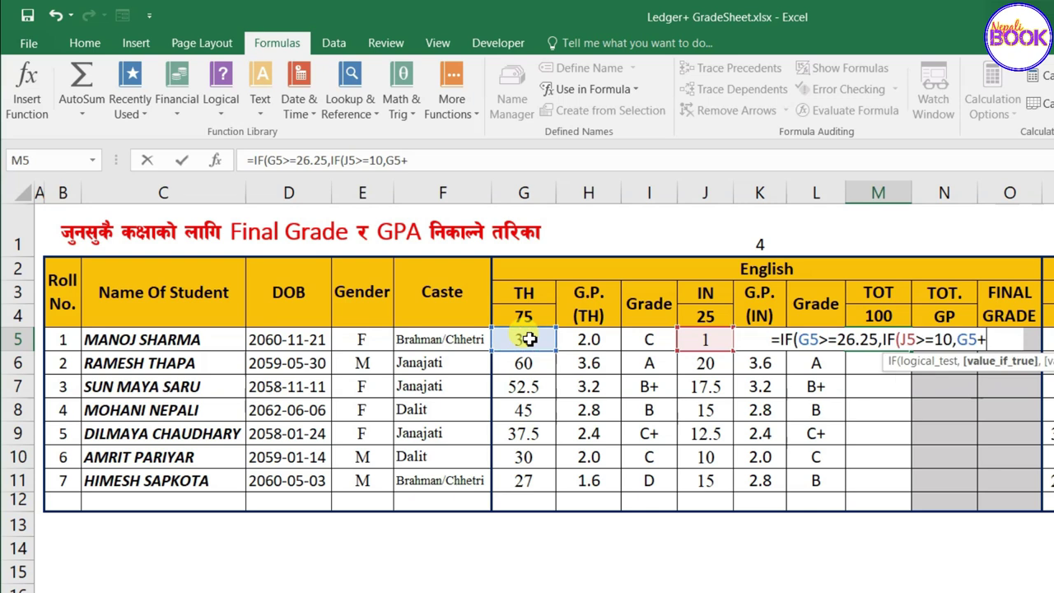
left_click(723, 340)
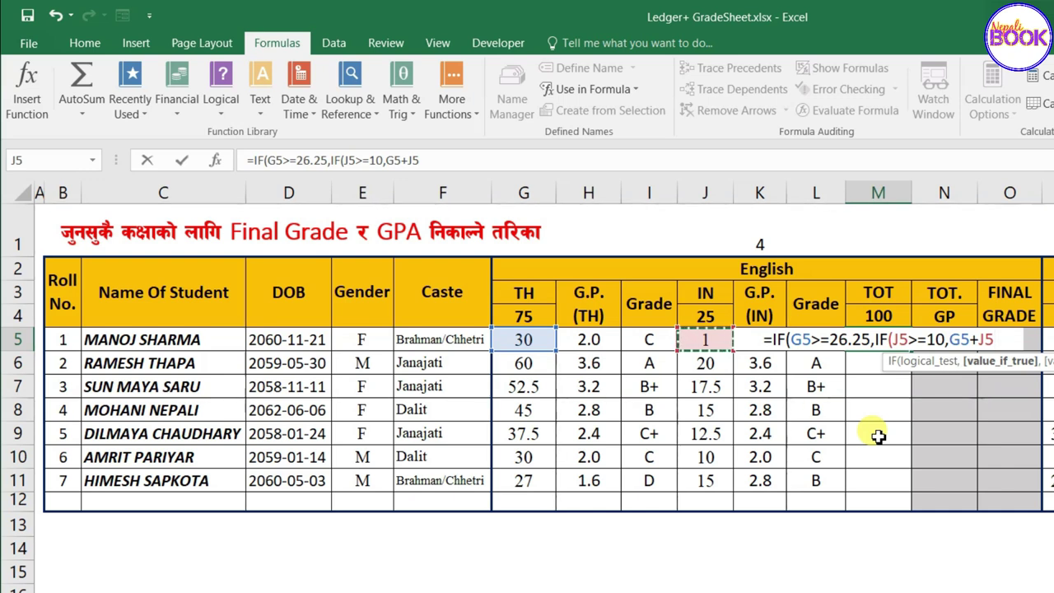
type(")")
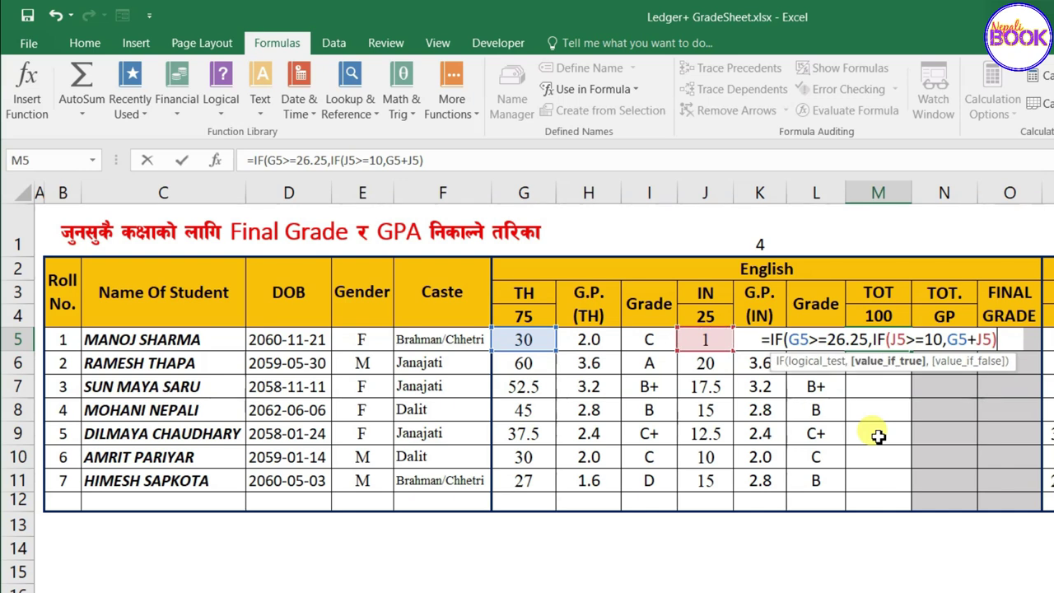
type(")")
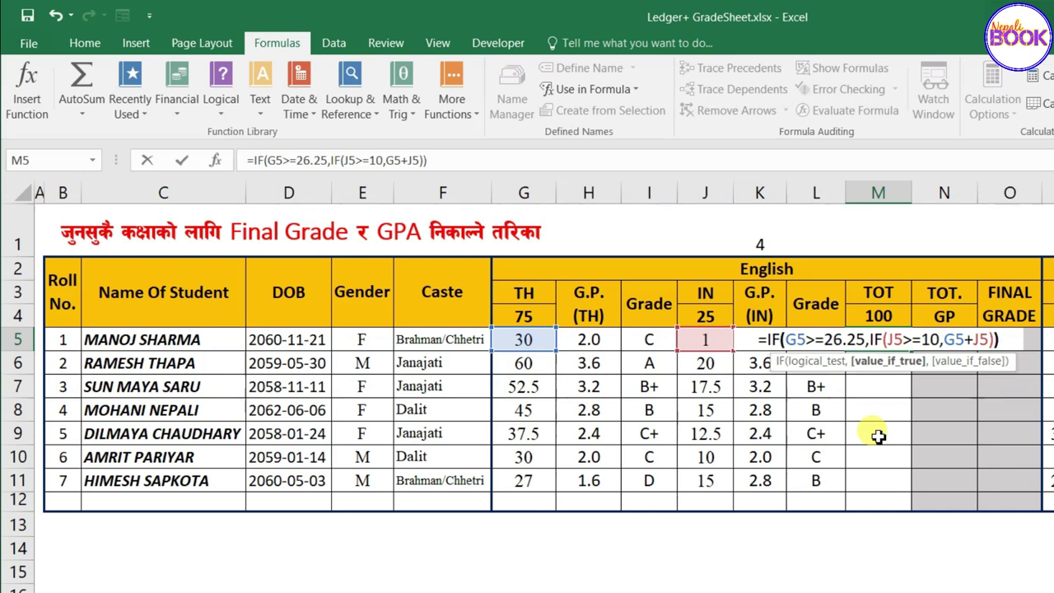
key("Return")
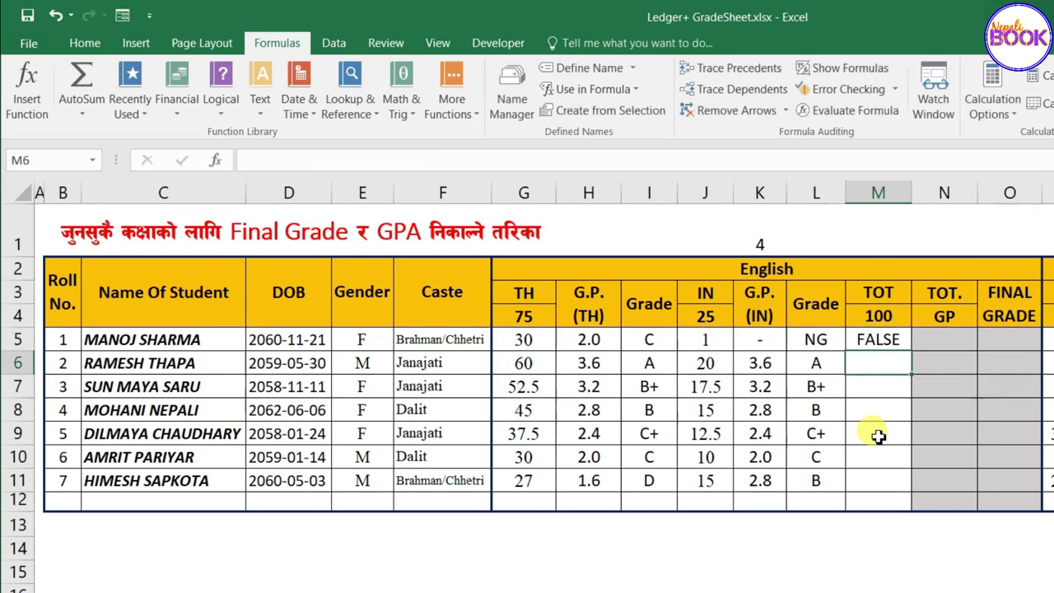
Check the first student's total formula and theory marks, and change the internal marks in J5 to 12.
left_click(881, 335)
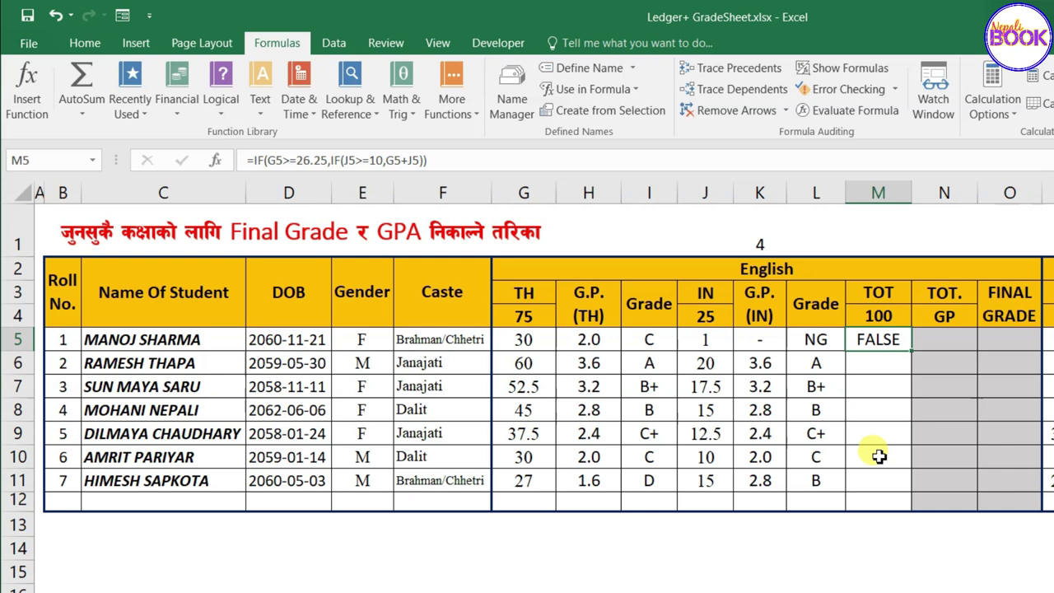
left_click(533, 339)
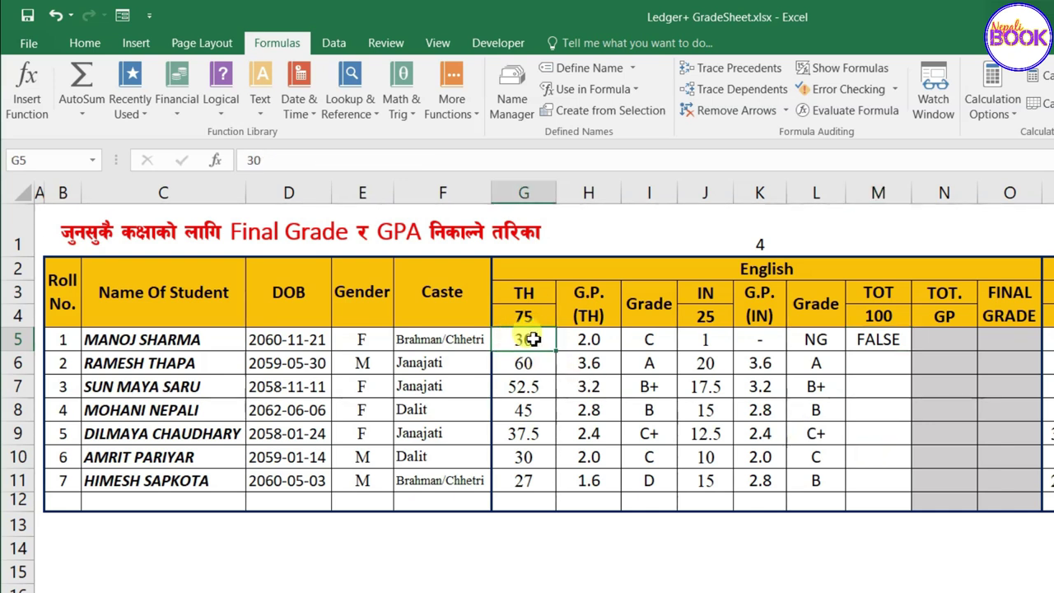
left_click(698, 340)
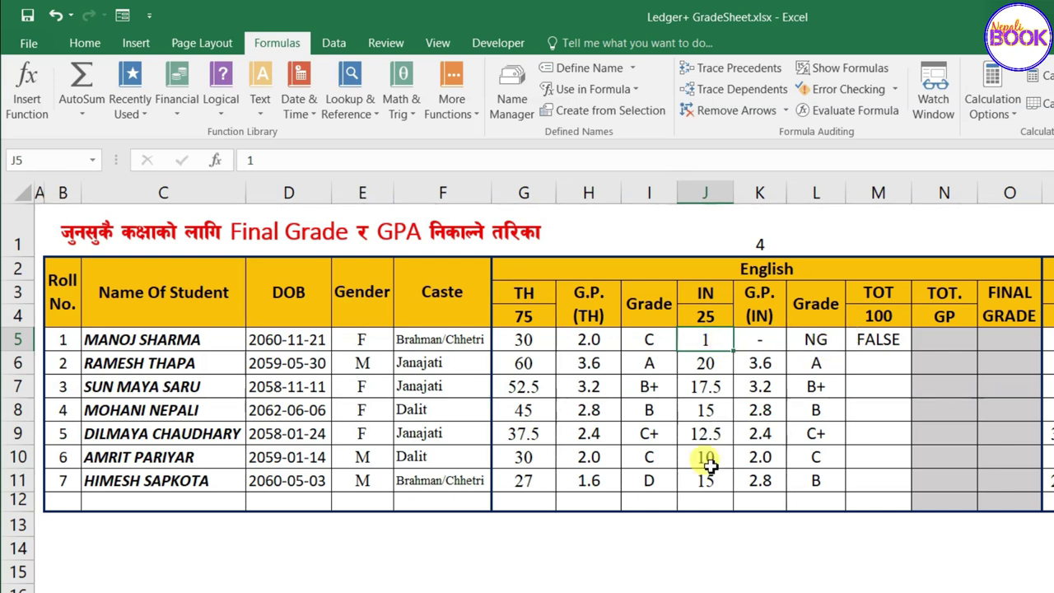
type("12")
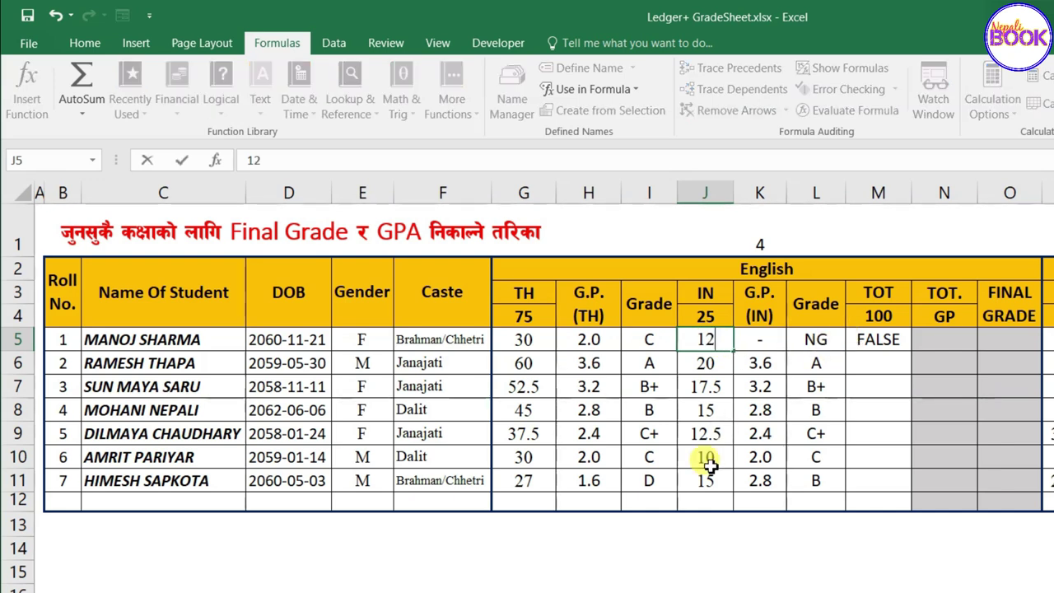
key("Return")
Fill the total formula from M5 down through M11 for all students.
left_click(852, 344)
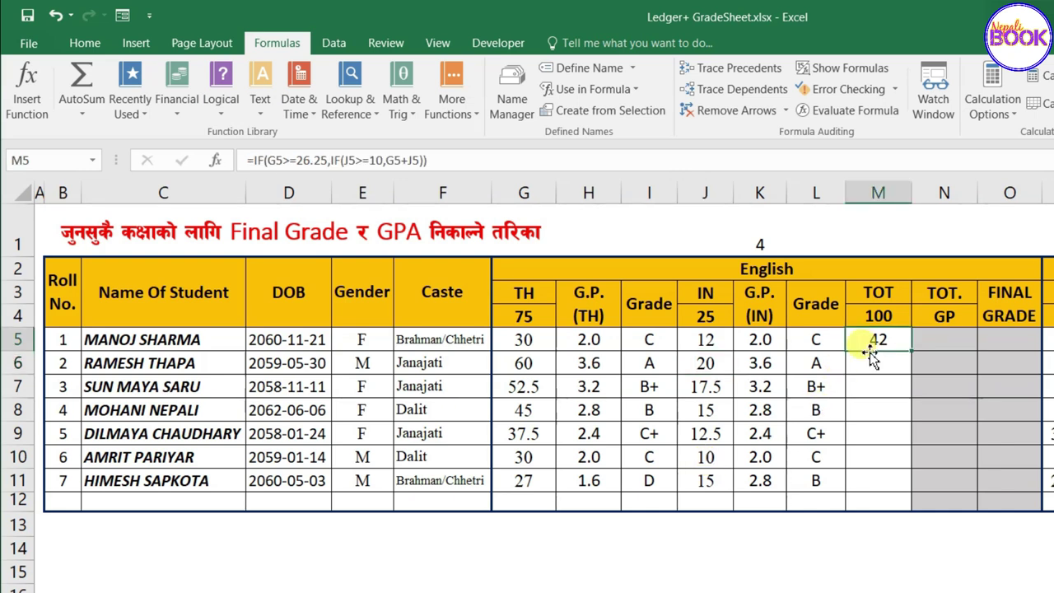
left_click_drag(912, 353, 900, 485)
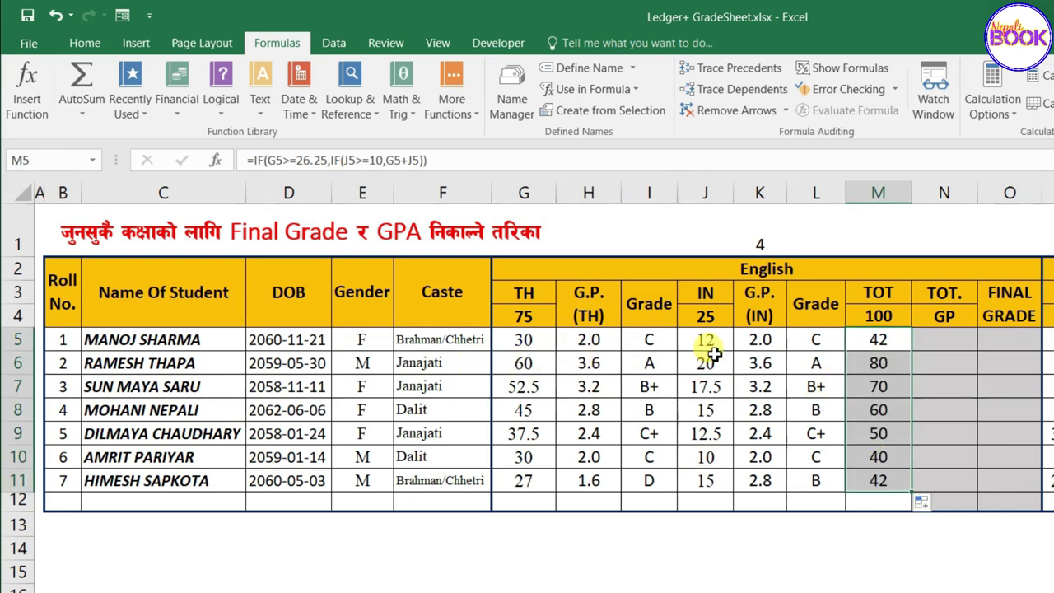
left_click(872, 344)
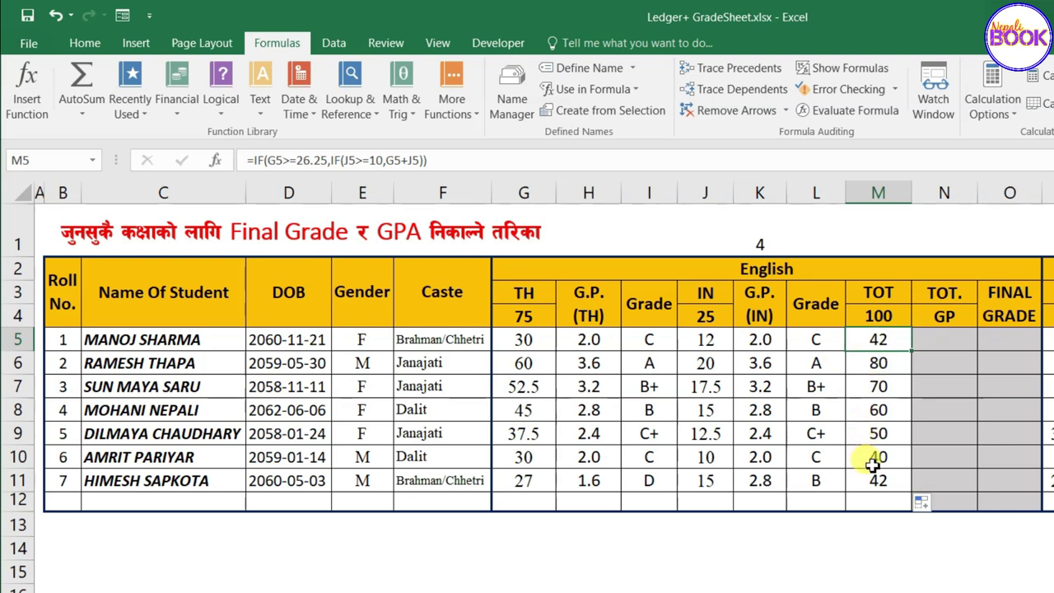
Copy the internal grade point formula from K5 into the total GP cell N5 and fill it down through N11.
key("Right")
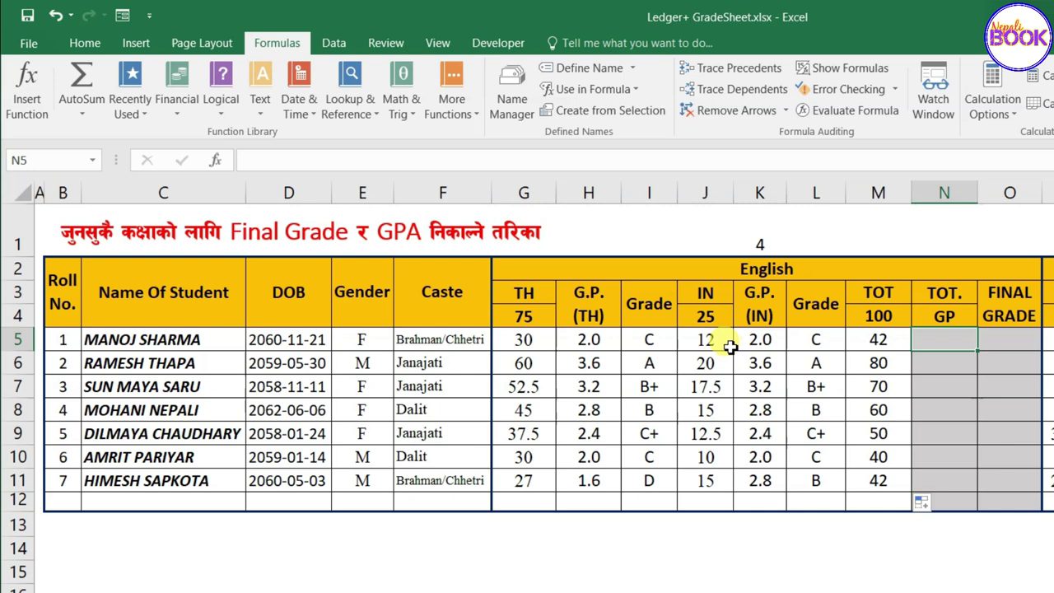
left_click(761, 341)
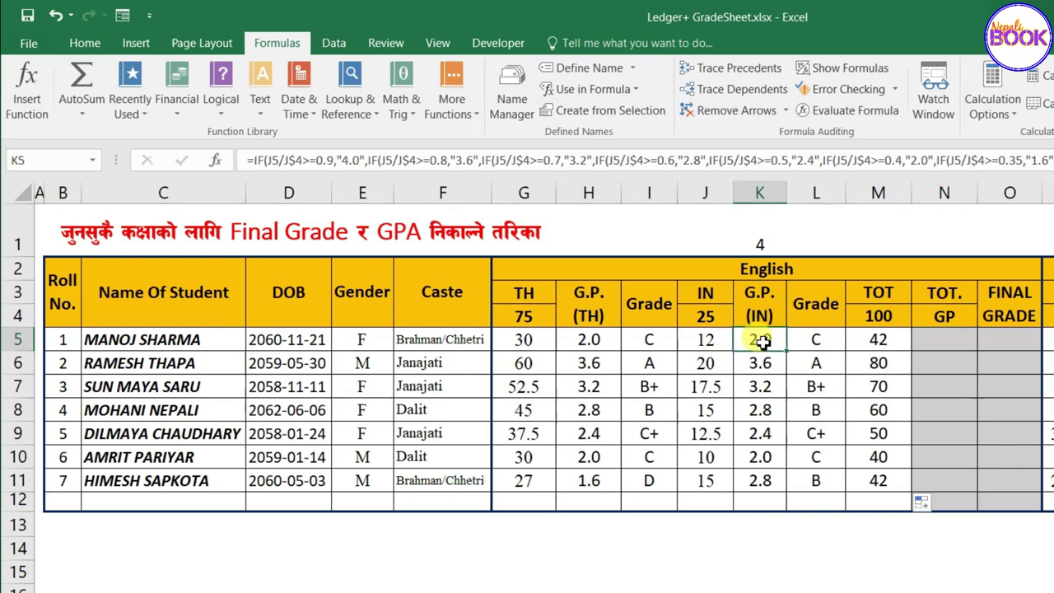
left_click(959, 340)
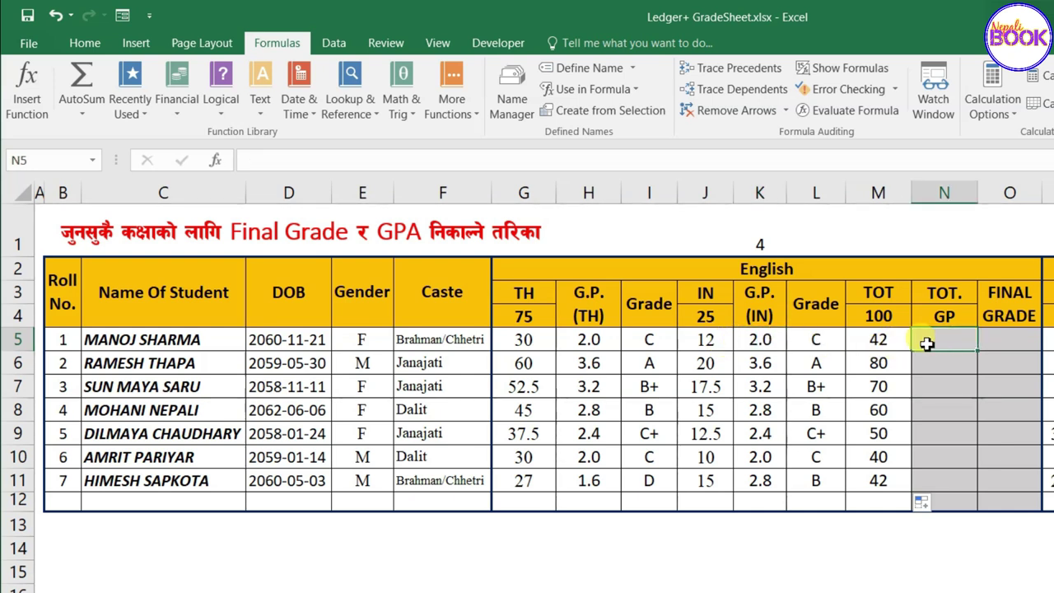
left_click(876, 341)
left_click(979, 344)
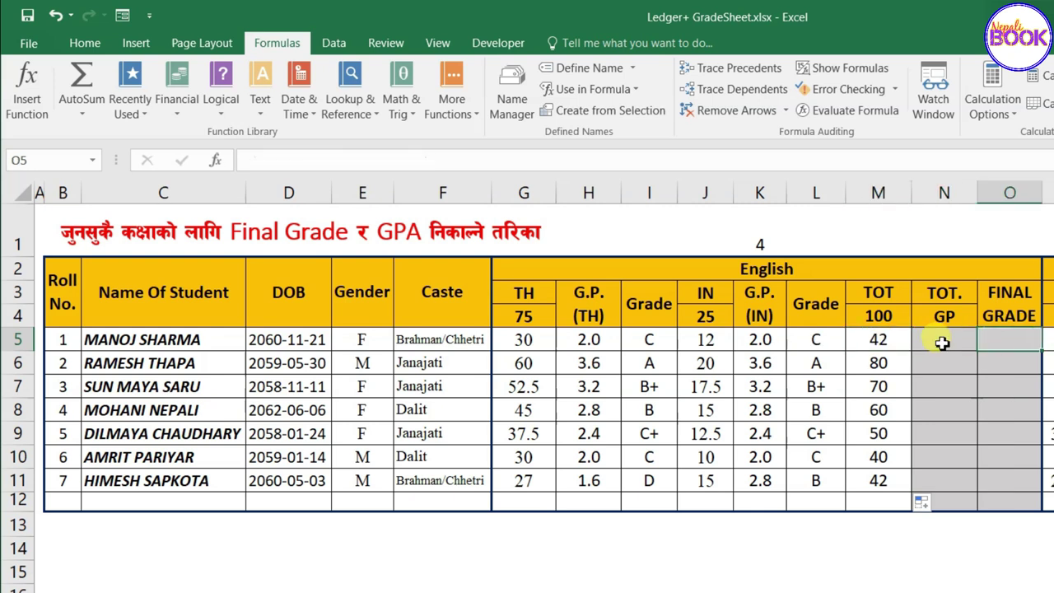
left_click(768, 340)
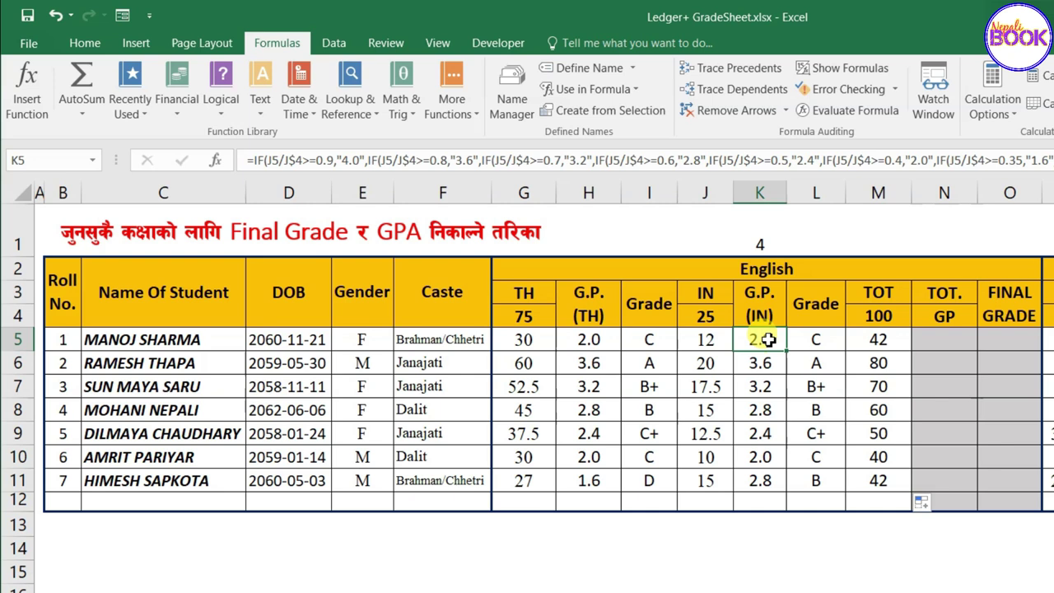
right_click(767, 340)
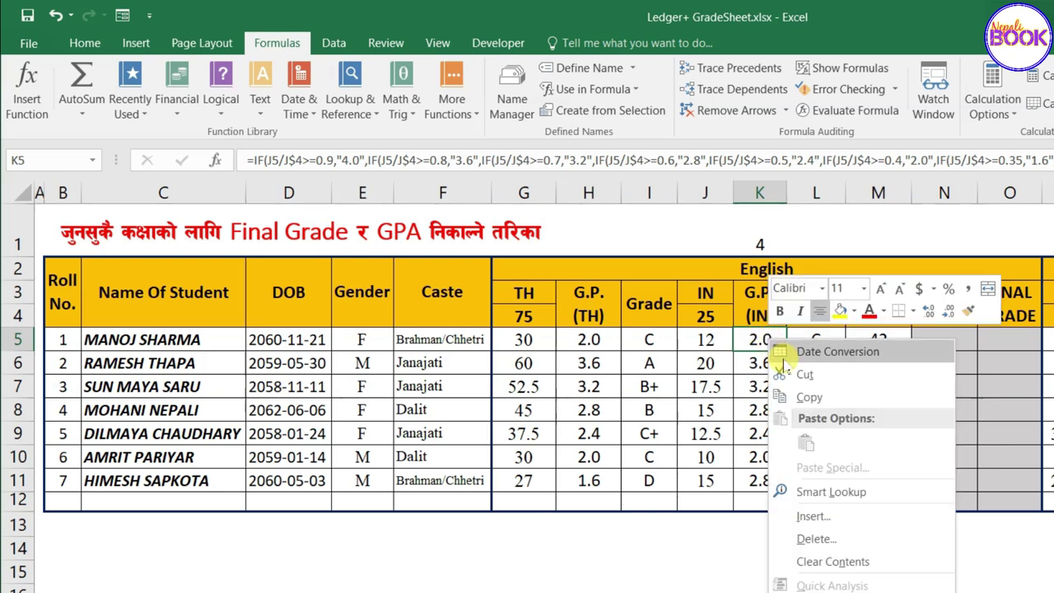
left_click(804, 397)
left_click(942, 333)
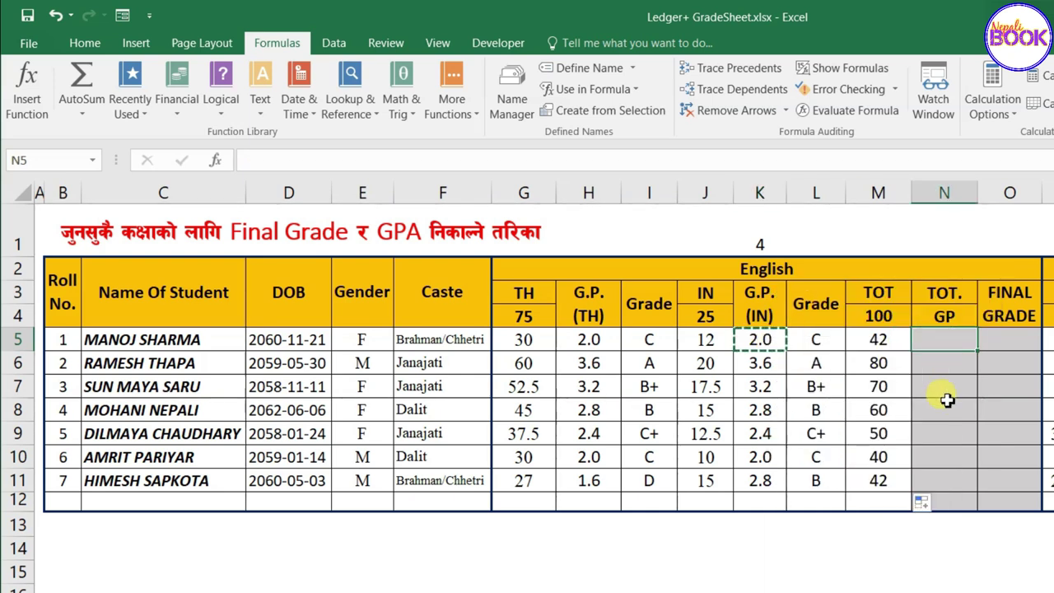
key("ctrl+v")
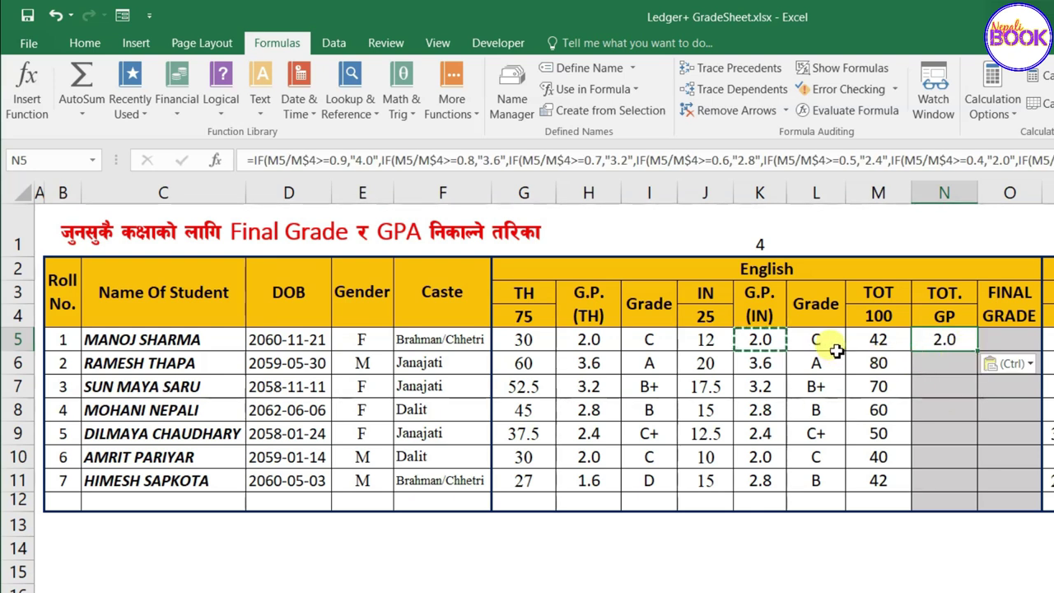
left_click_drag(978, 352, 978, 493)
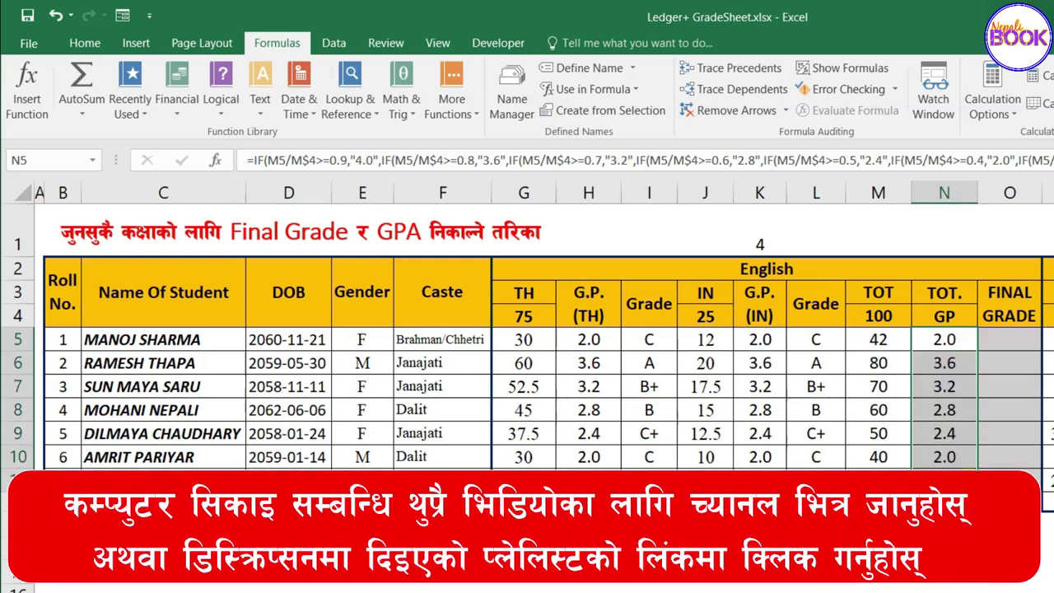
Copy the internal grade formula from L5 into the final grade cell O5 and fill it down through O11.
left_click(1011, 339)
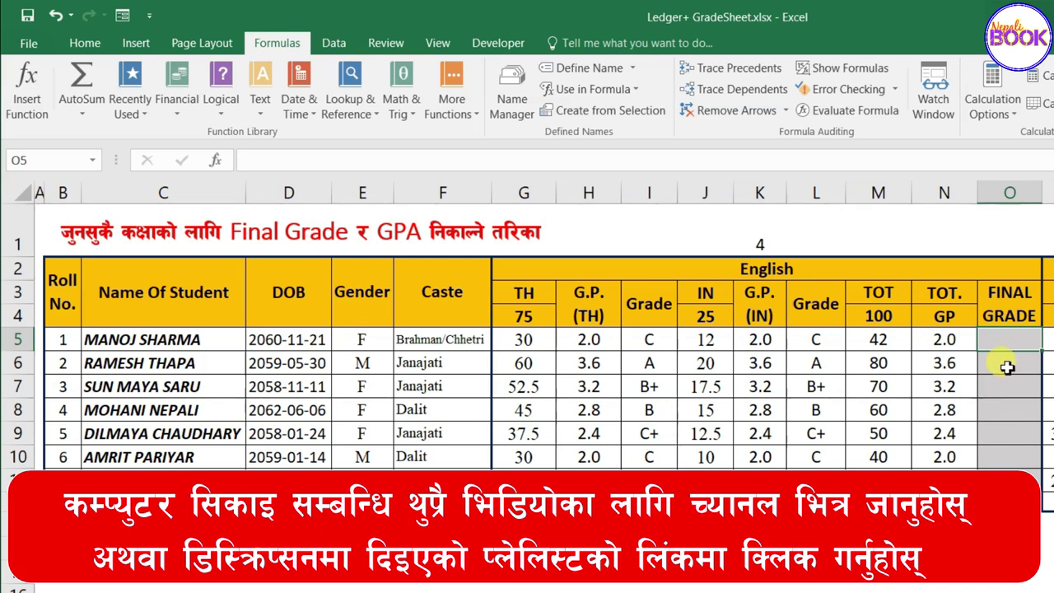
left_click(812, 342)
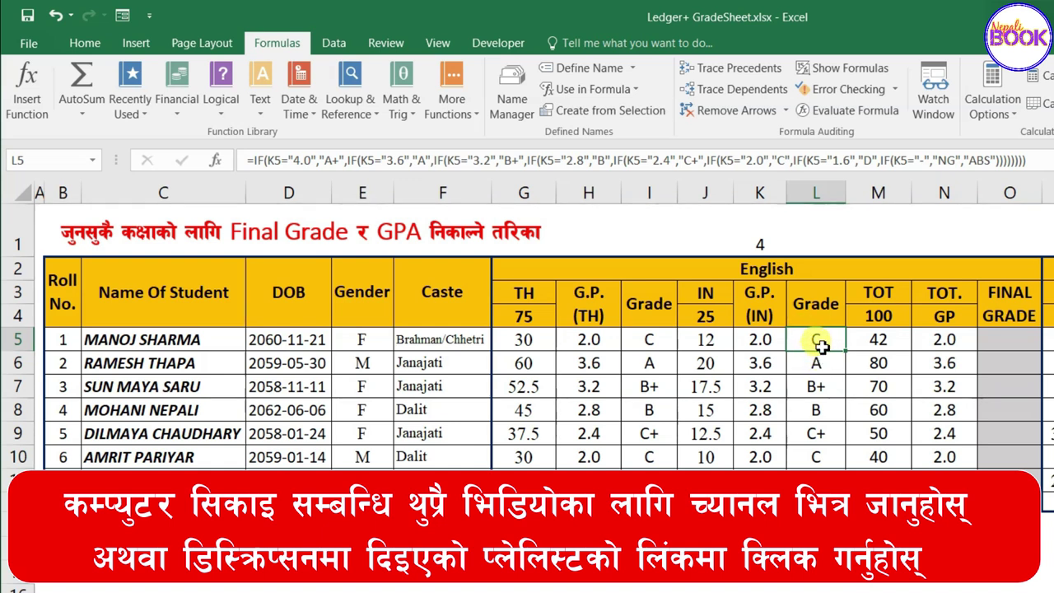
right_click(827, 342)
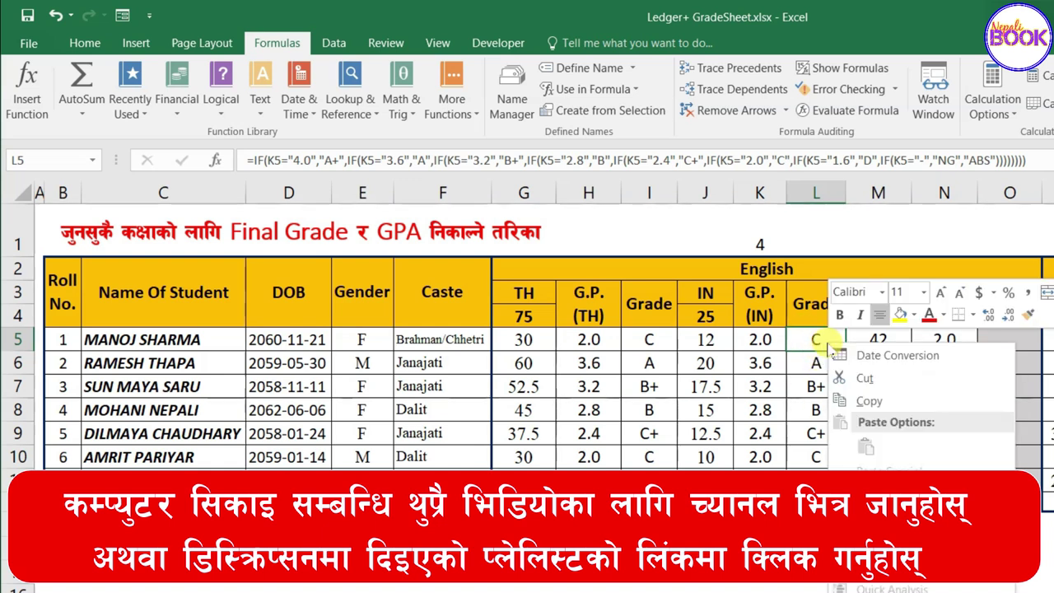
left_click(856, 398)
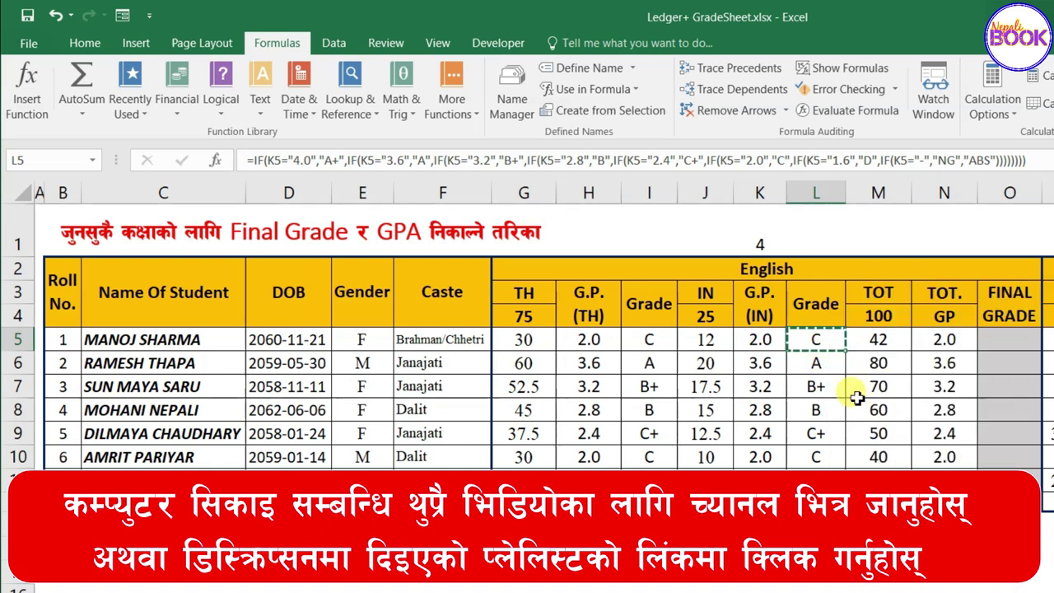
left_click(998, 338)
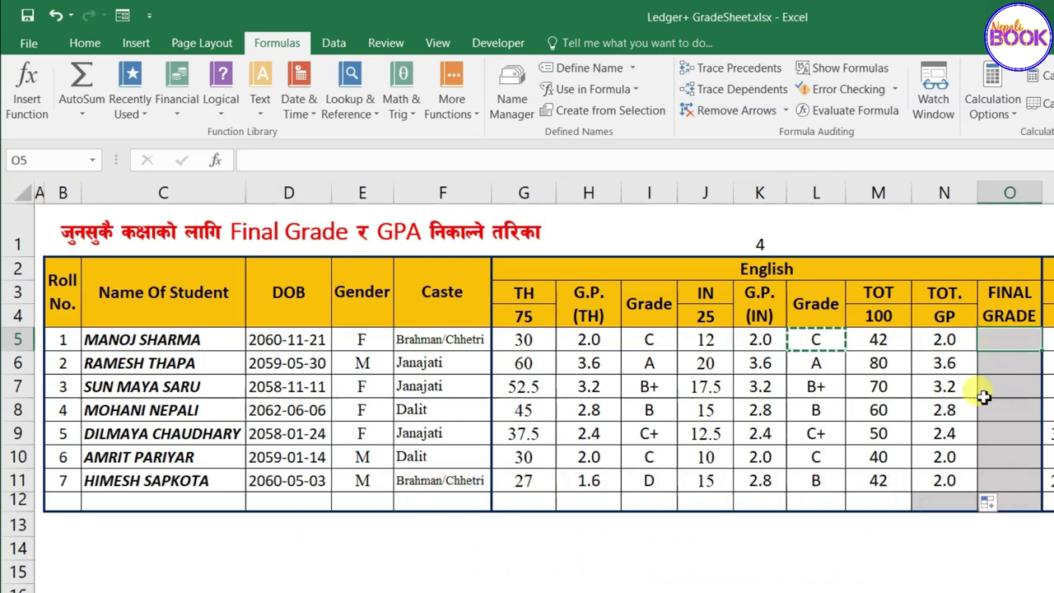
key("ctrl+v")
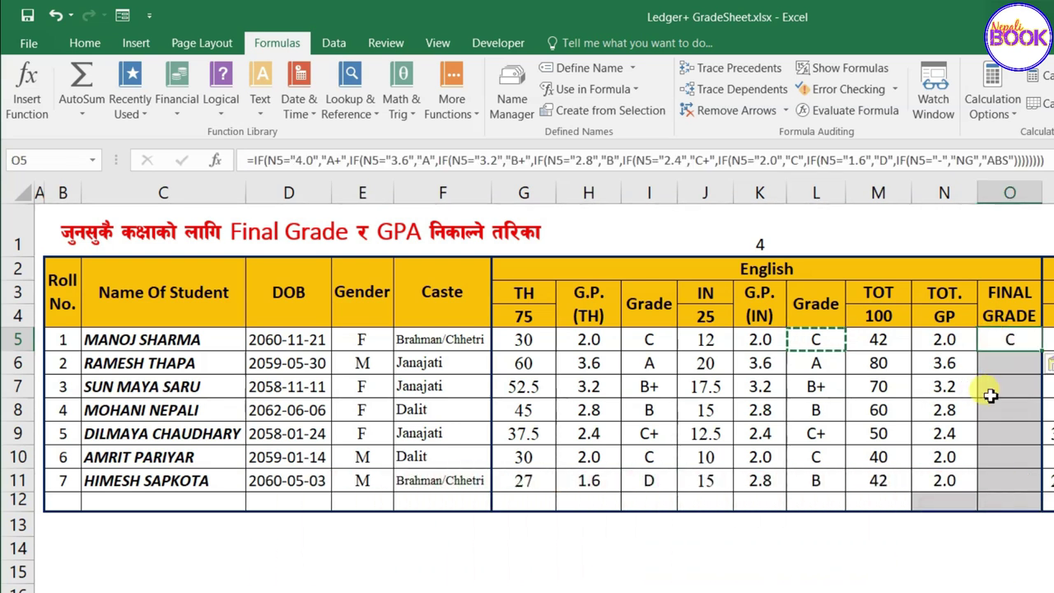
left_click_drag(1031, 409, 1025, 489)
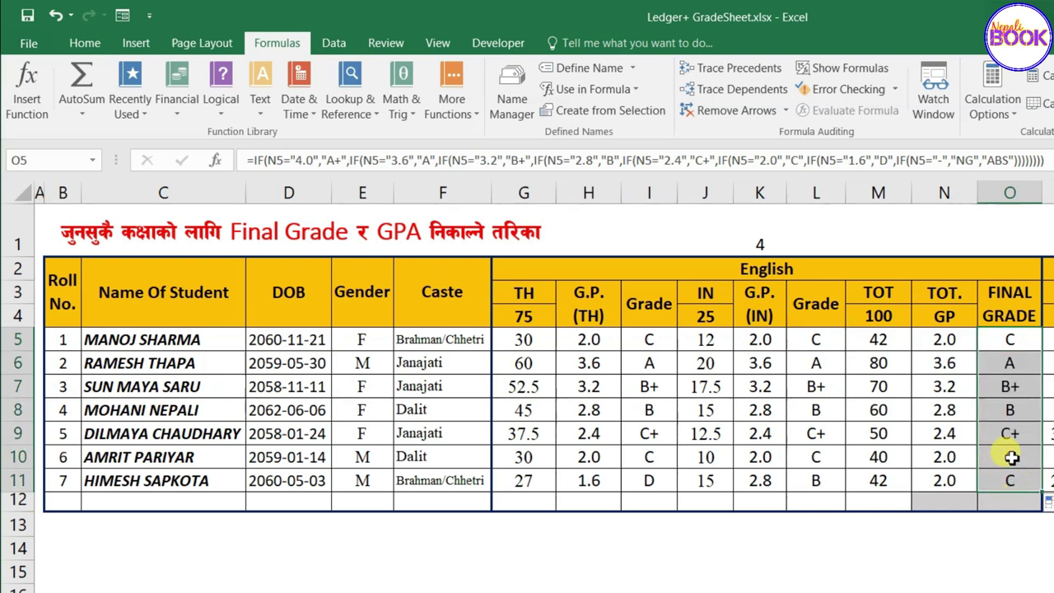
left_click(1009, 456)
left_click(1001, 411)
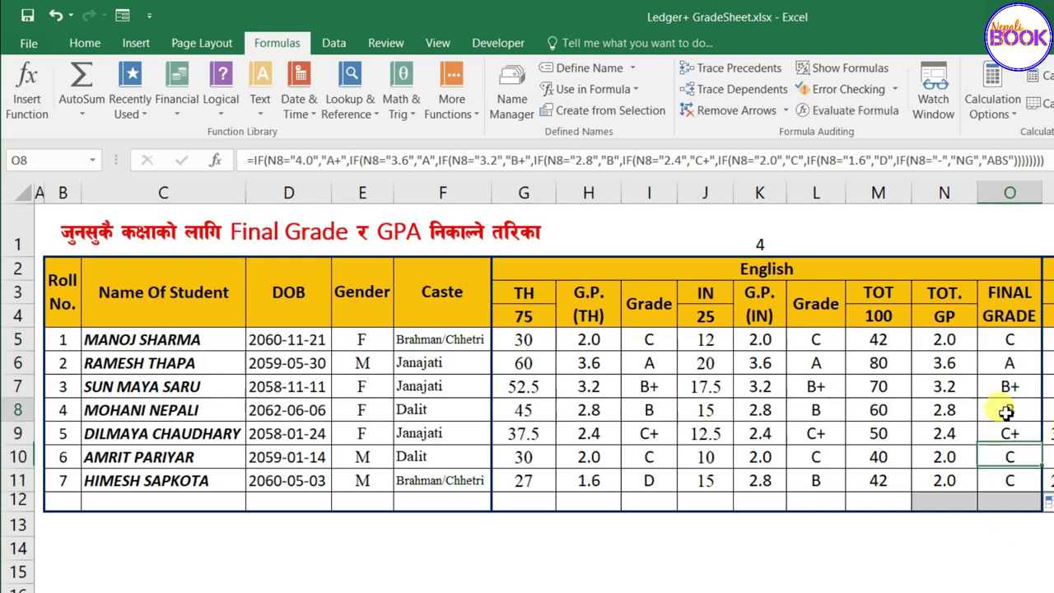
left_click(1006, 340)
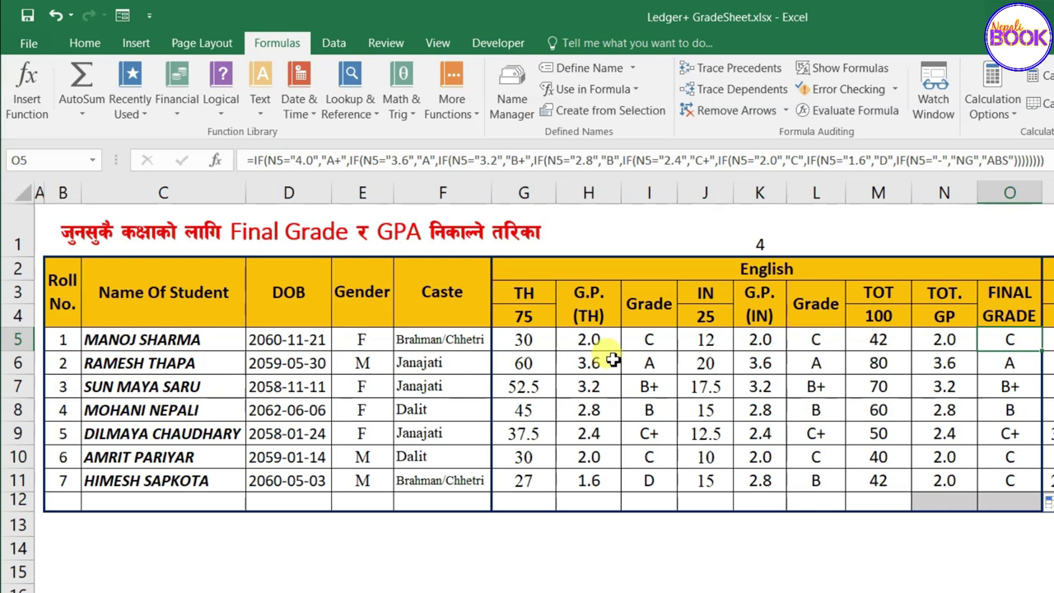
Change the first student's English theory marks in G5 to 12.
left_click(532, 337)
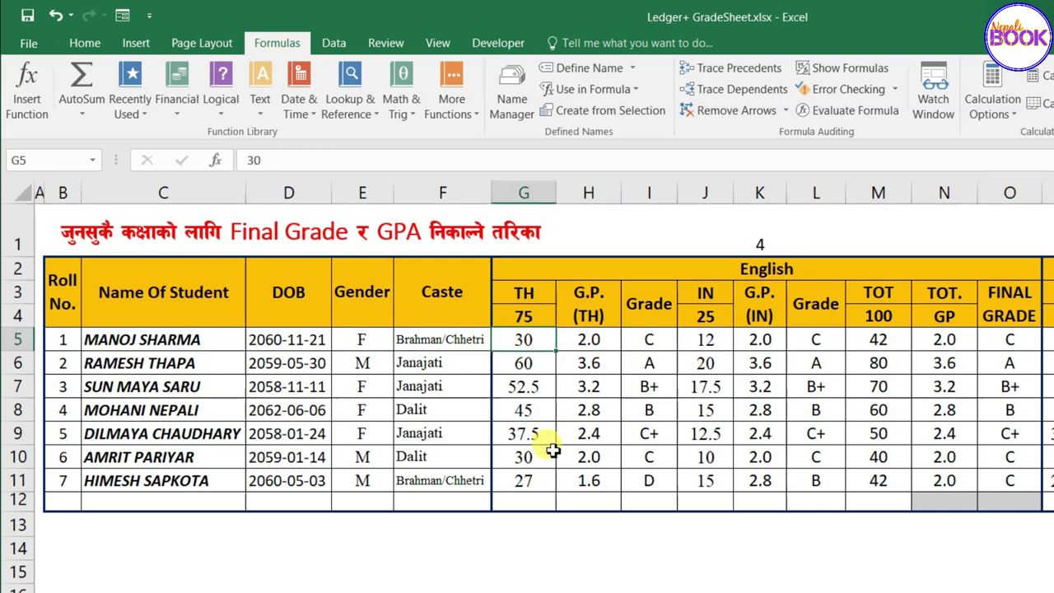
type("12")
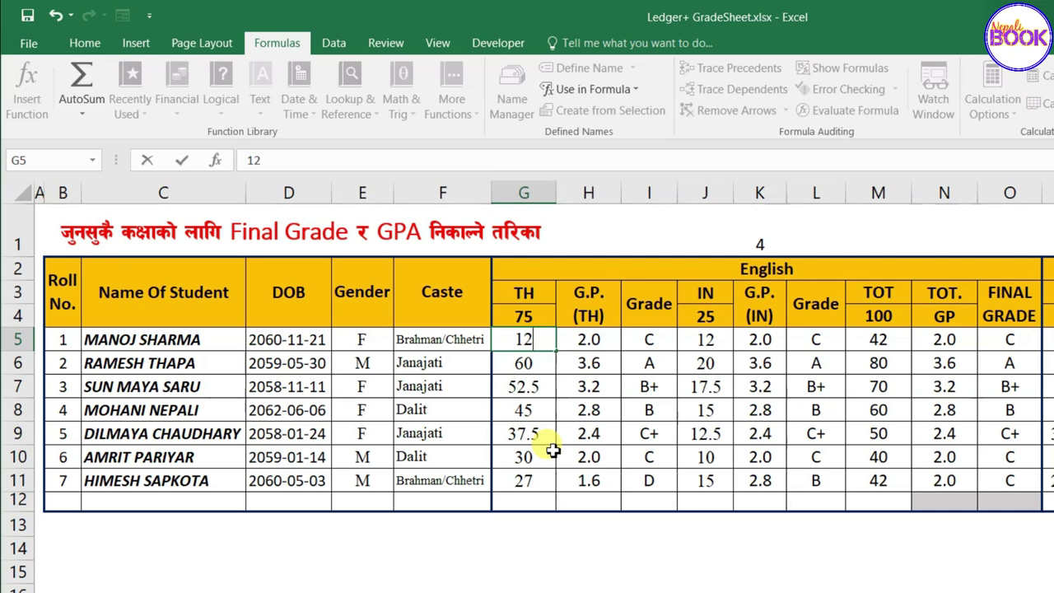
key("Tab")
Examine how the first student's grade, total, total GP and final grade formulas in row 5 handle the failing theory marks.
key("Tab")
key("Tab")
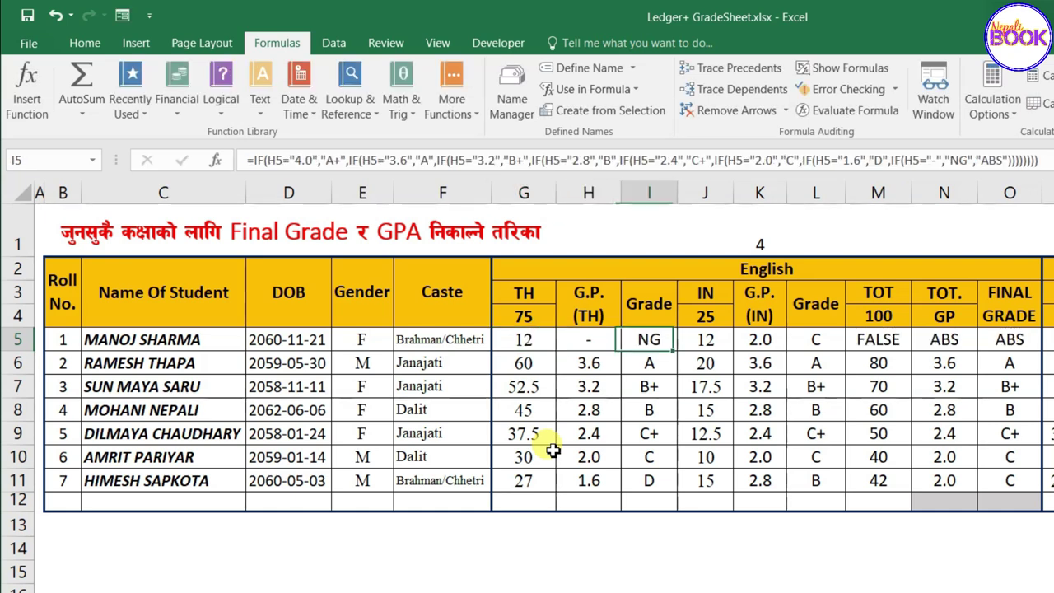
key("Tab")
key("Tab")
key("Tab")
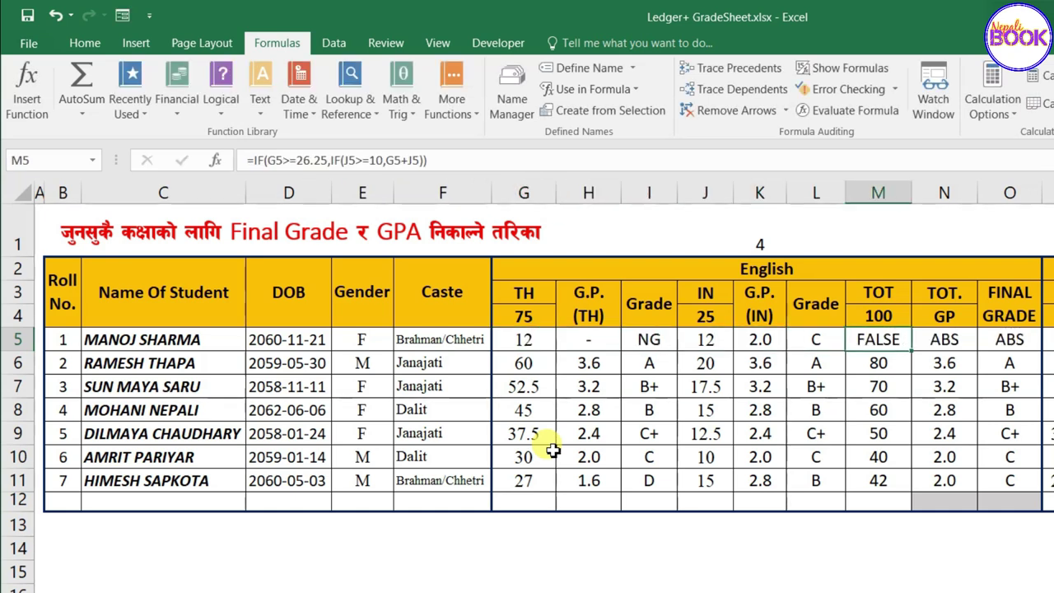
key("Tab")
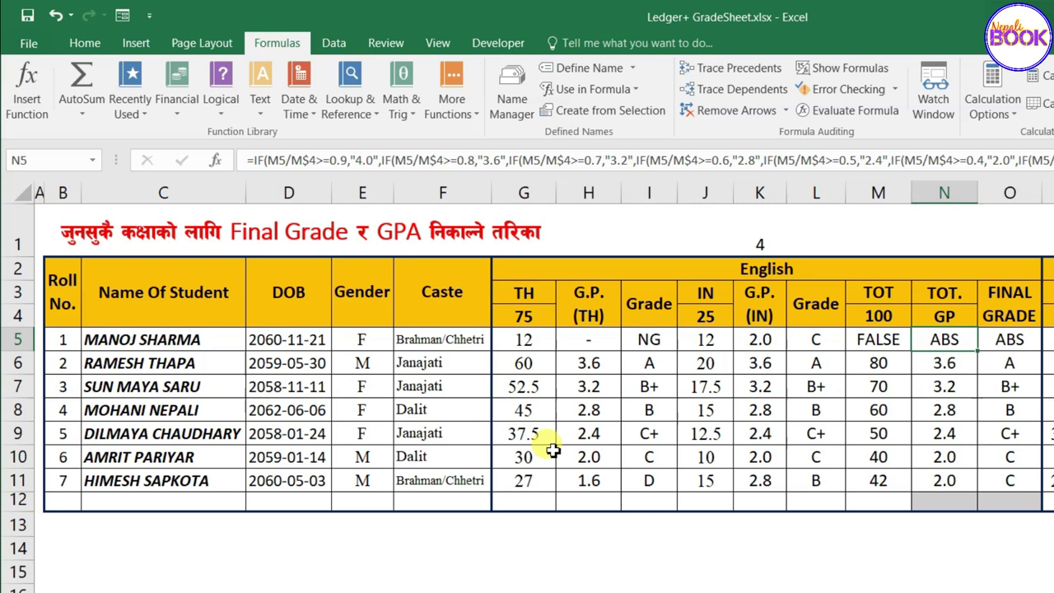
key("Tab")
key("Tab")
key("shift+Tab")
key("shift+Tab")
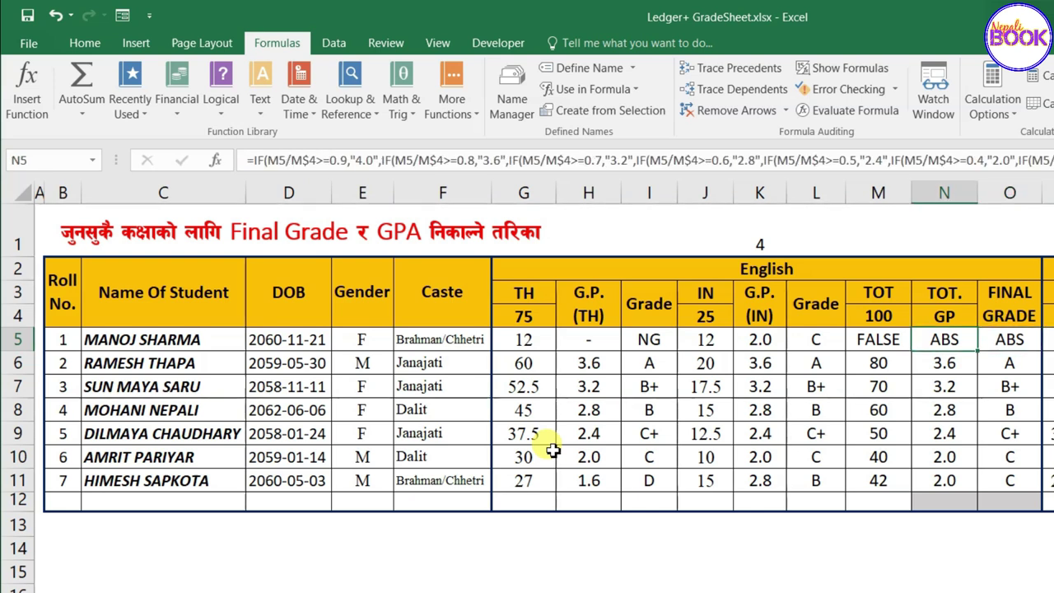
left_click(938, 387)
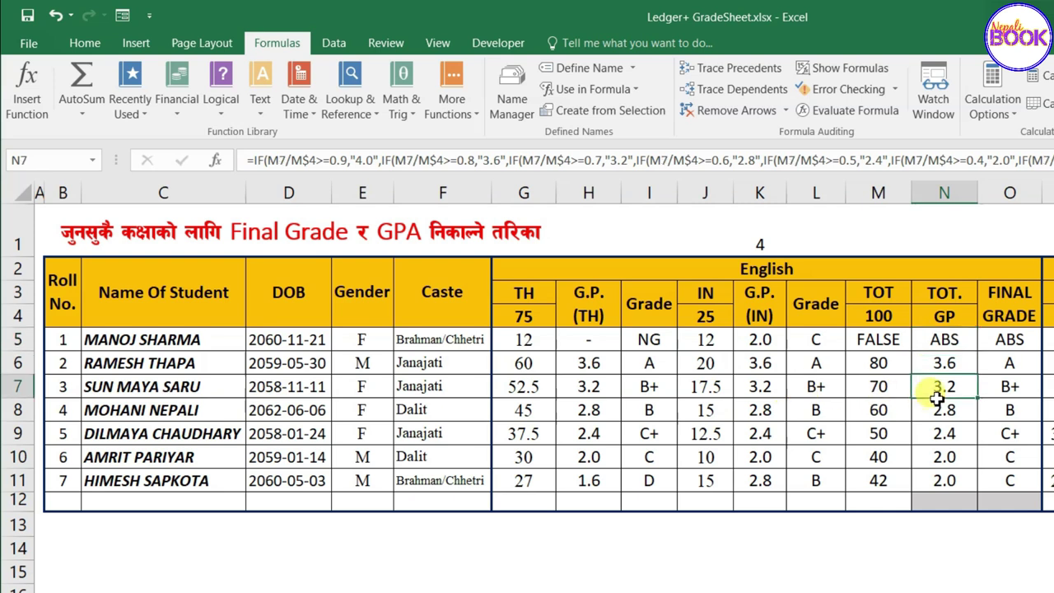
Change the last condition of the total GP formula in N5 to M5/M$4>=0.
left_click(938, 338)
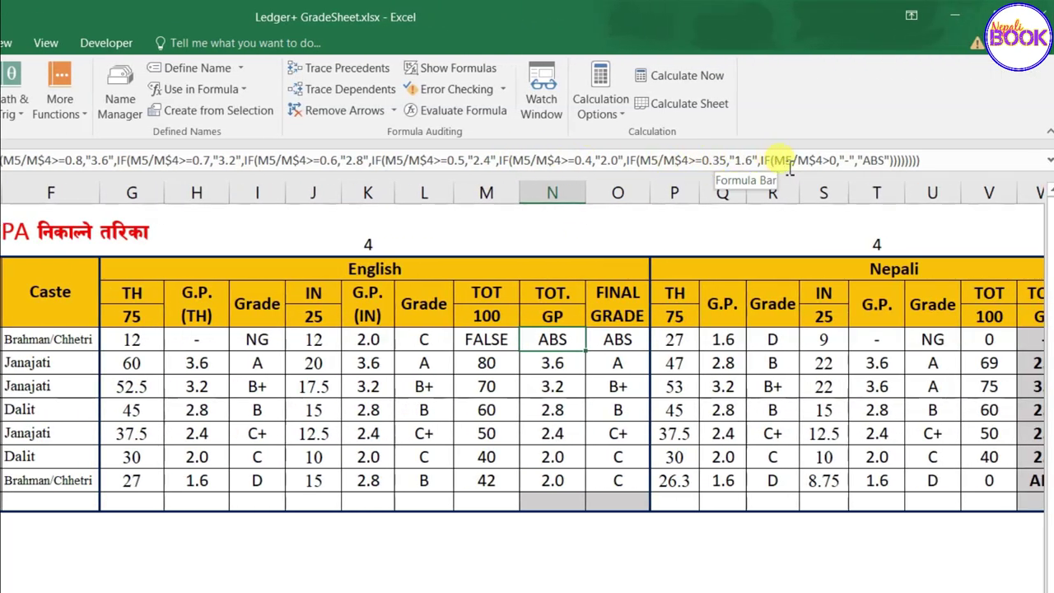
left_click(830, 161)
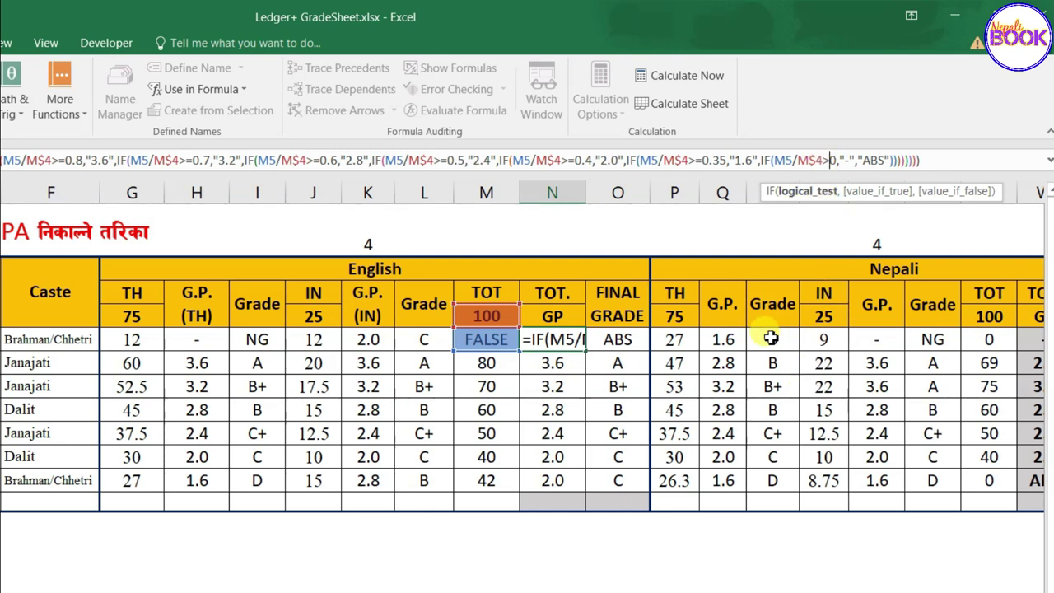
type("=")
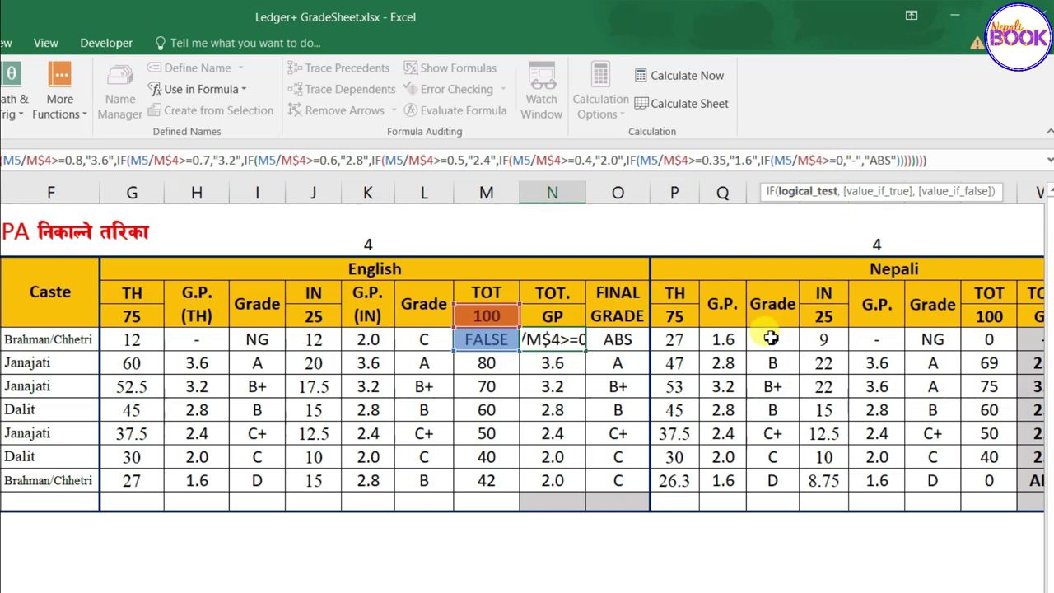
Insert a nested IF before the "ABS" value in the total GP formula in N5, testing whether M5=FALSE.
left_click(861, 161)
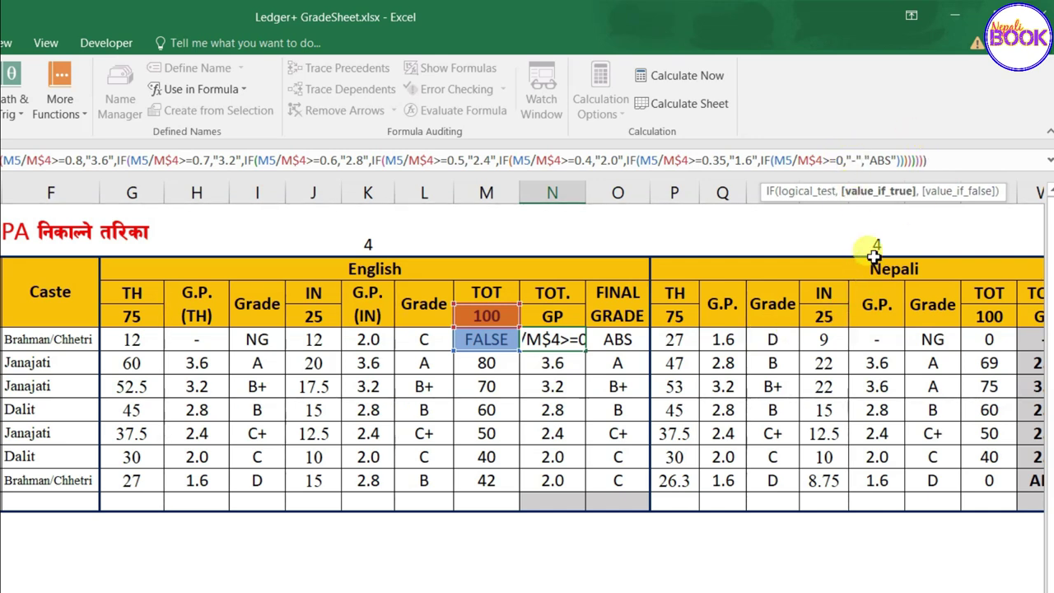
key("Right")
key("Right")
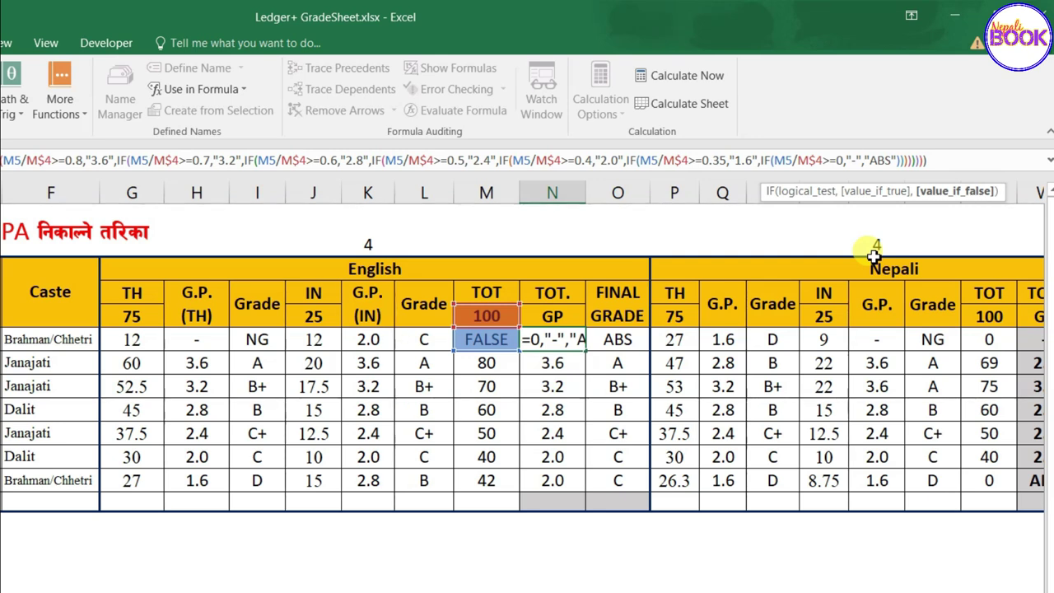
type("if")
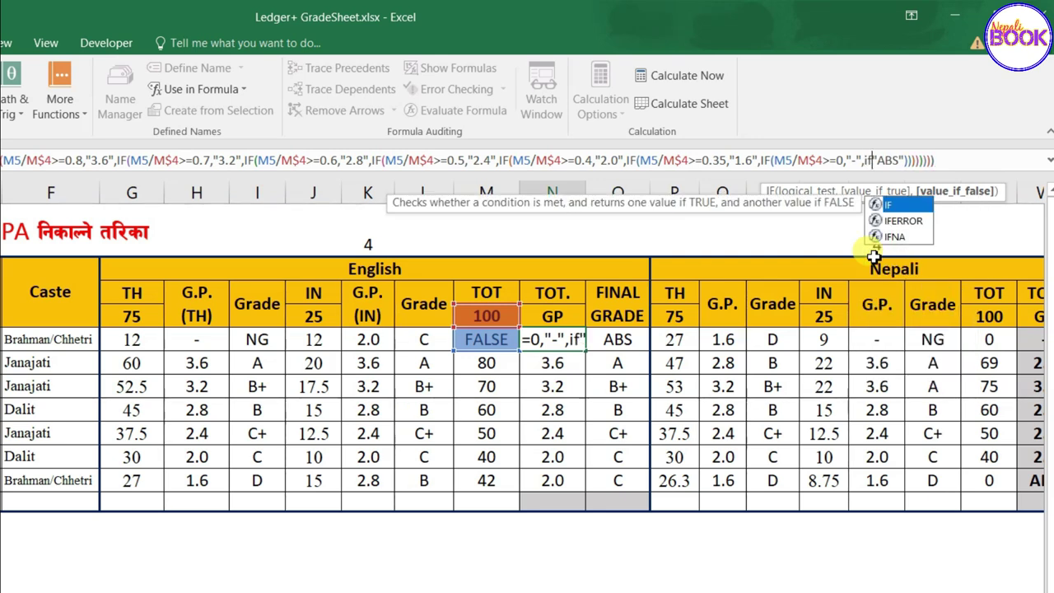
key("Tab")
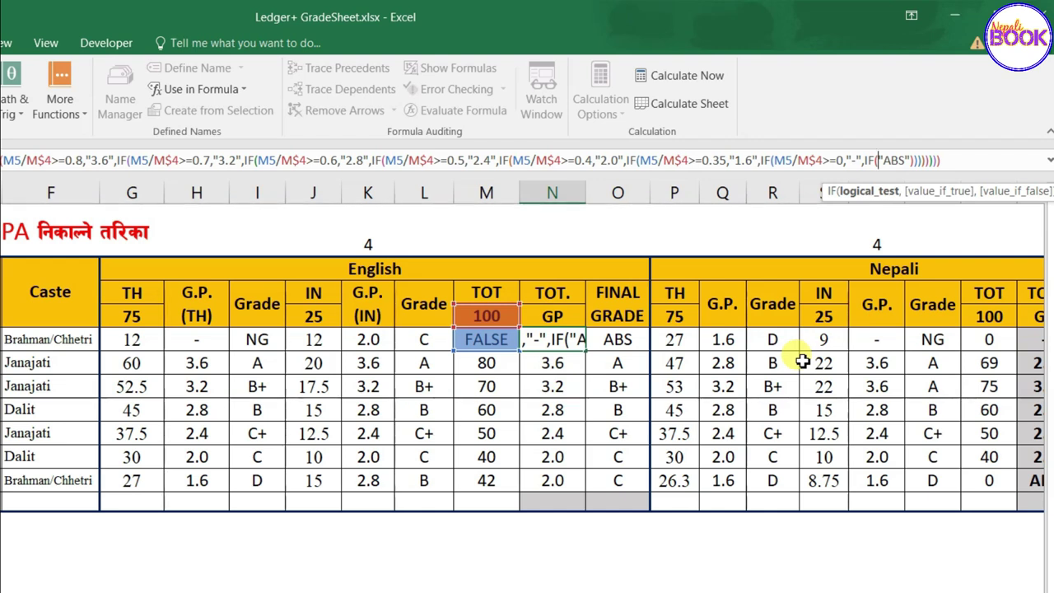
left_click(490, 341)
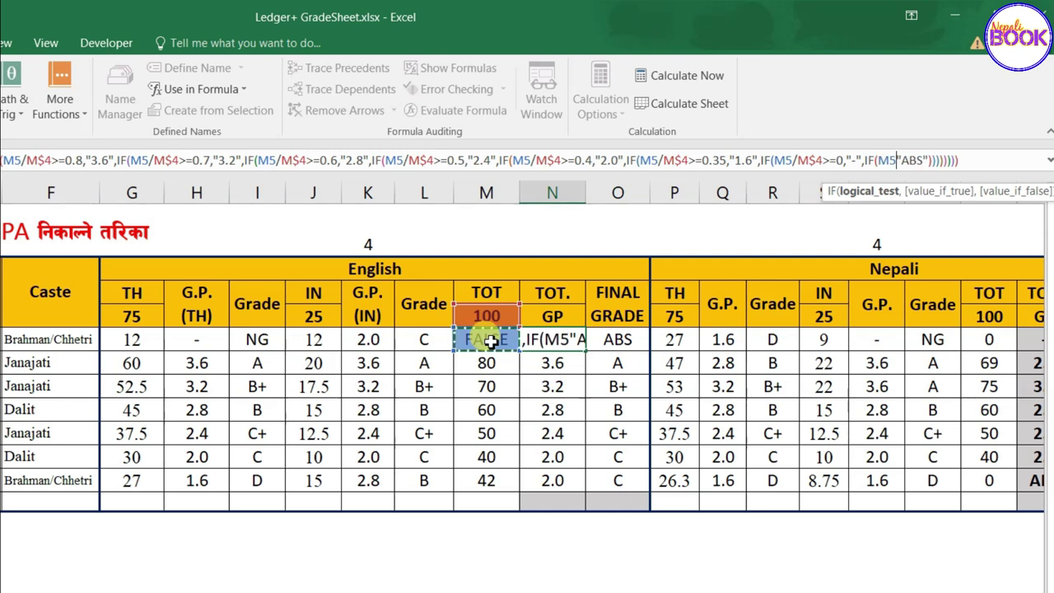
left_click(895, 161)
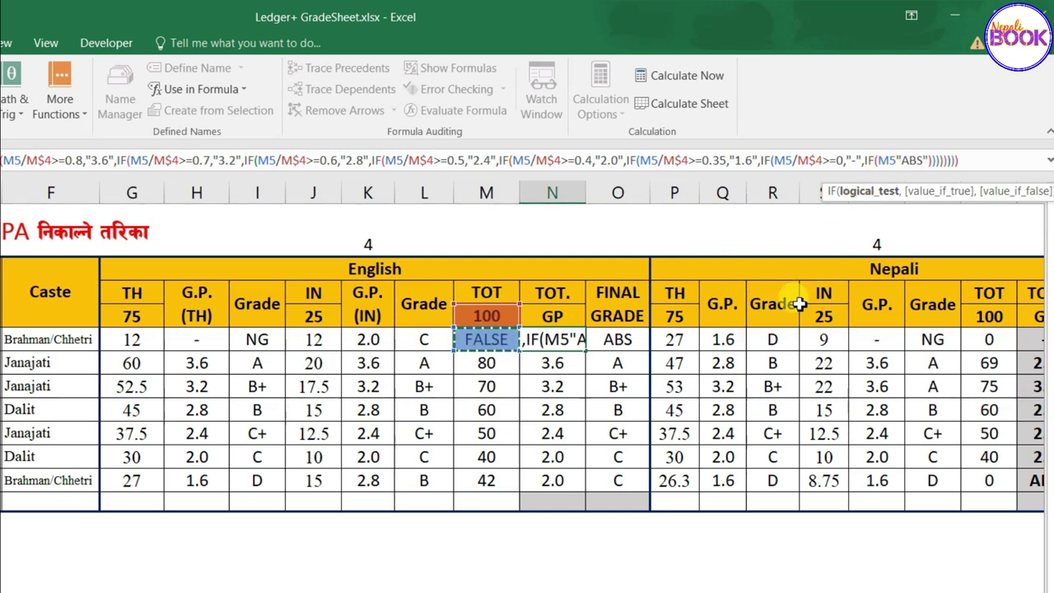
type("=")
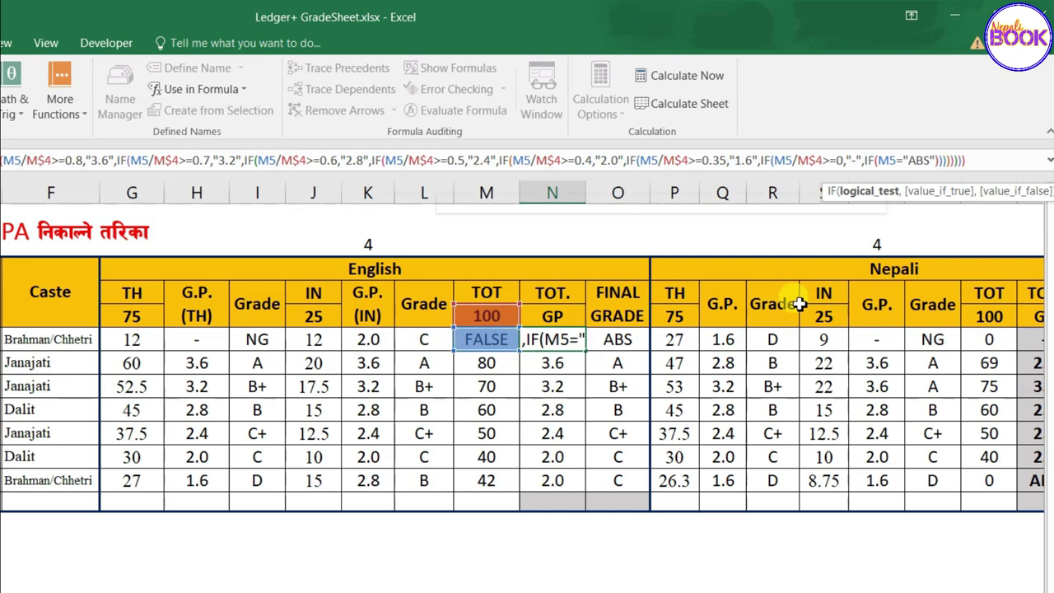
type("FALSE")
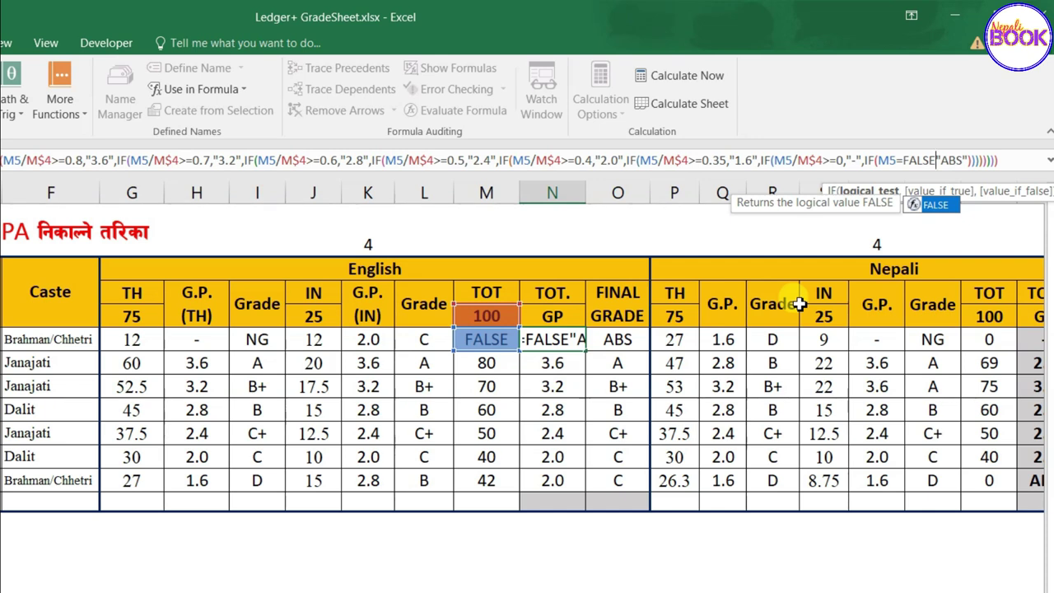
Complete the nested IF in N5 so it returns "-" when true and "ABS" otherwise, and close the formula's parentheses.
type(",")
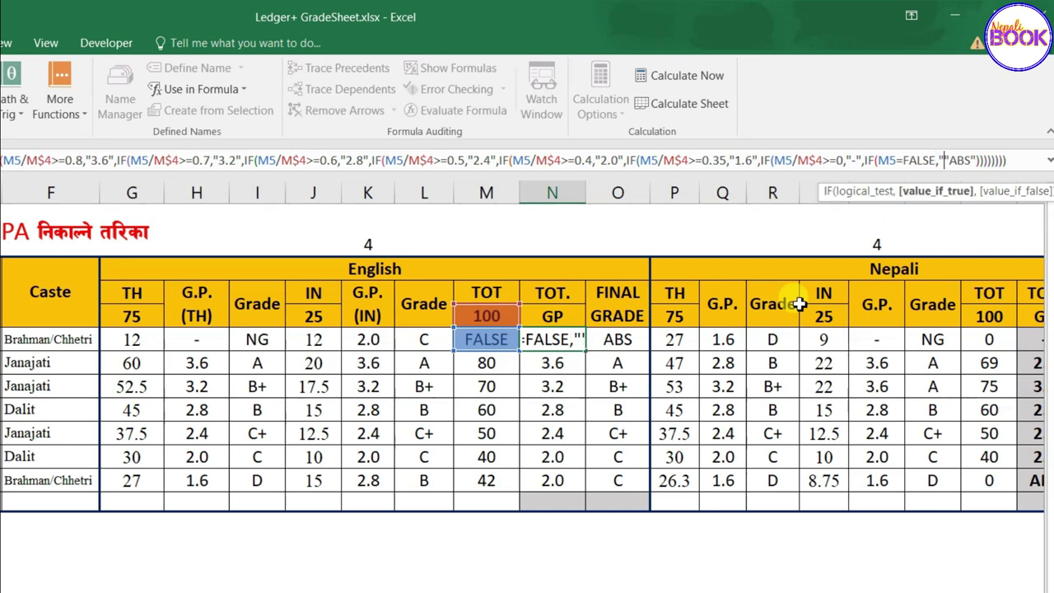
type("\"-\"")
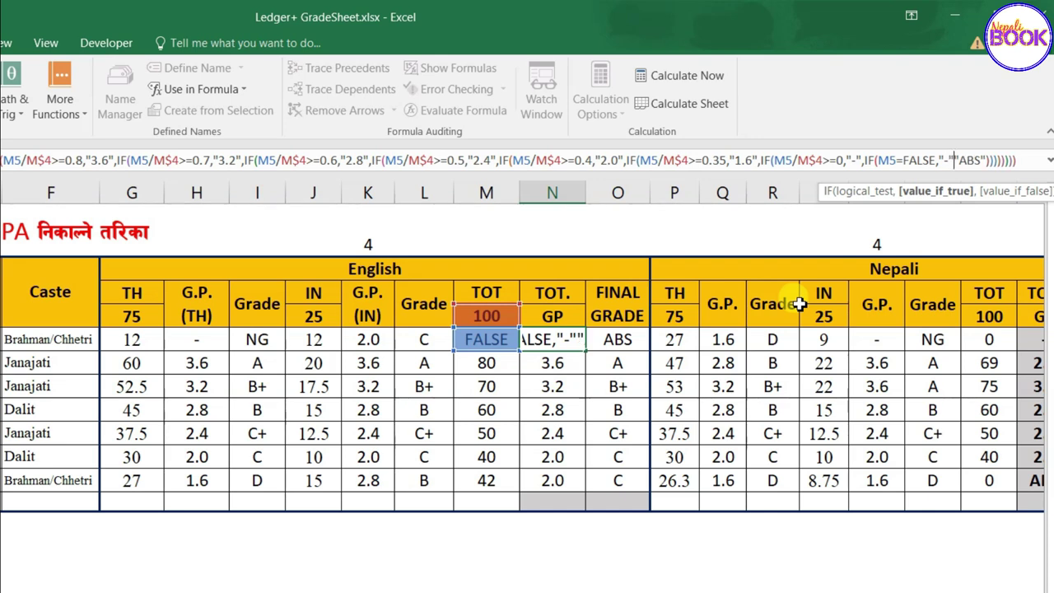
type(",")
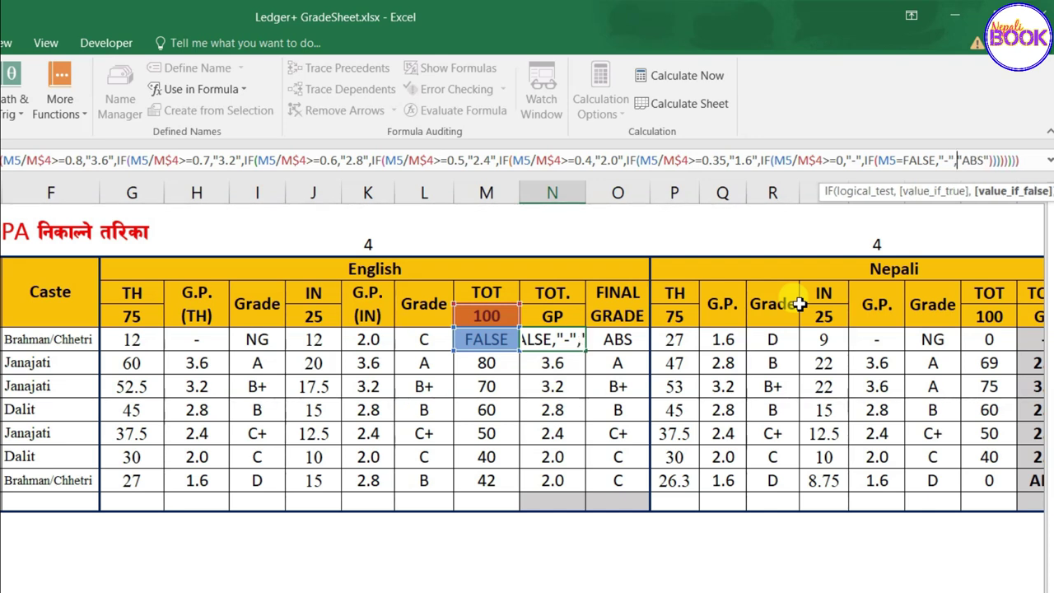
left_click(959, 162)
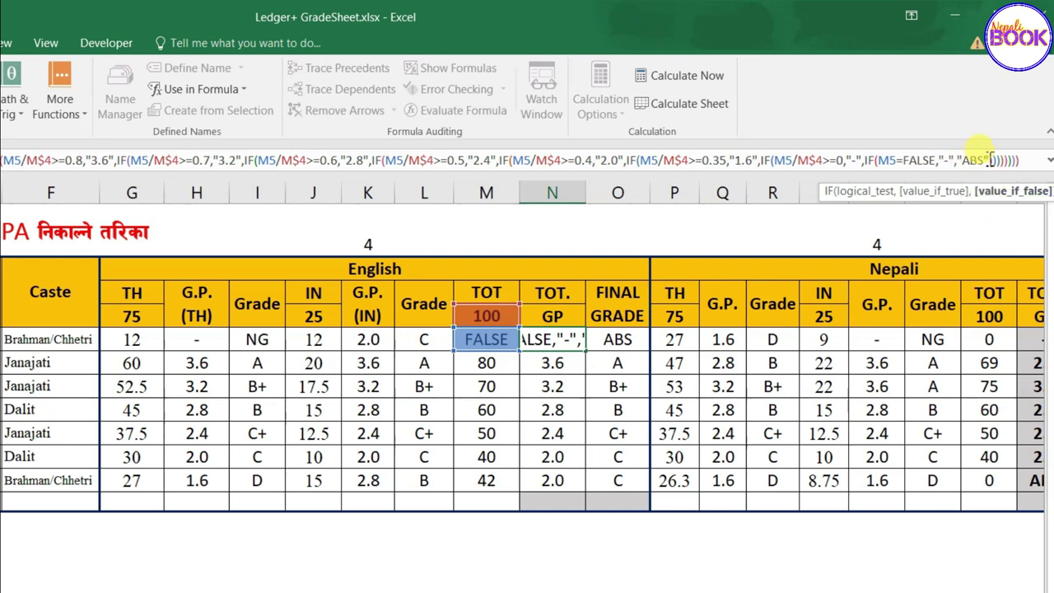
left_click(1026, 160)
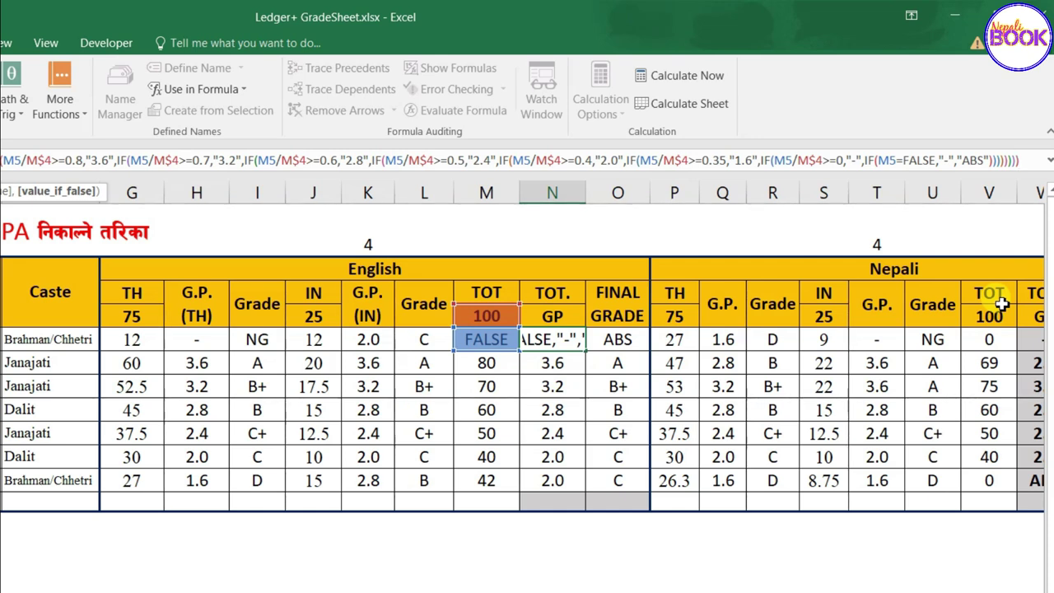
type("))")
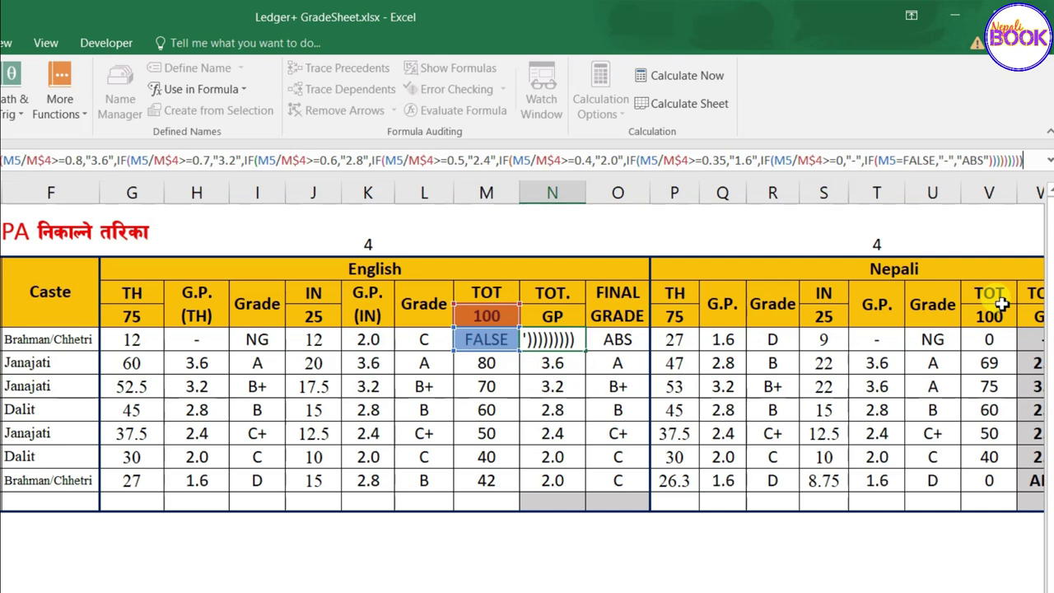
key("Return")
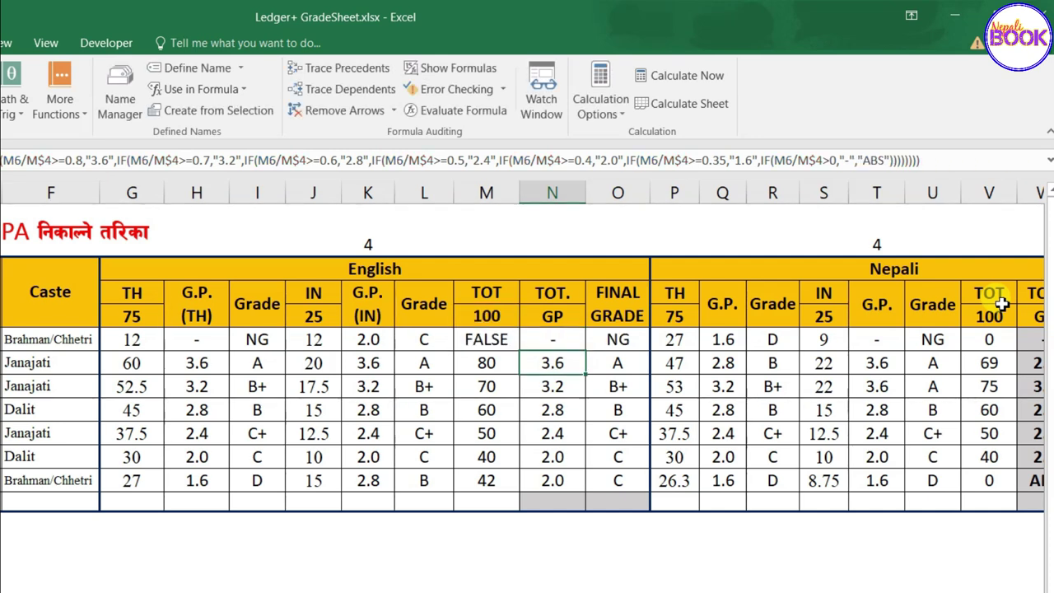
left_click(556, 337)
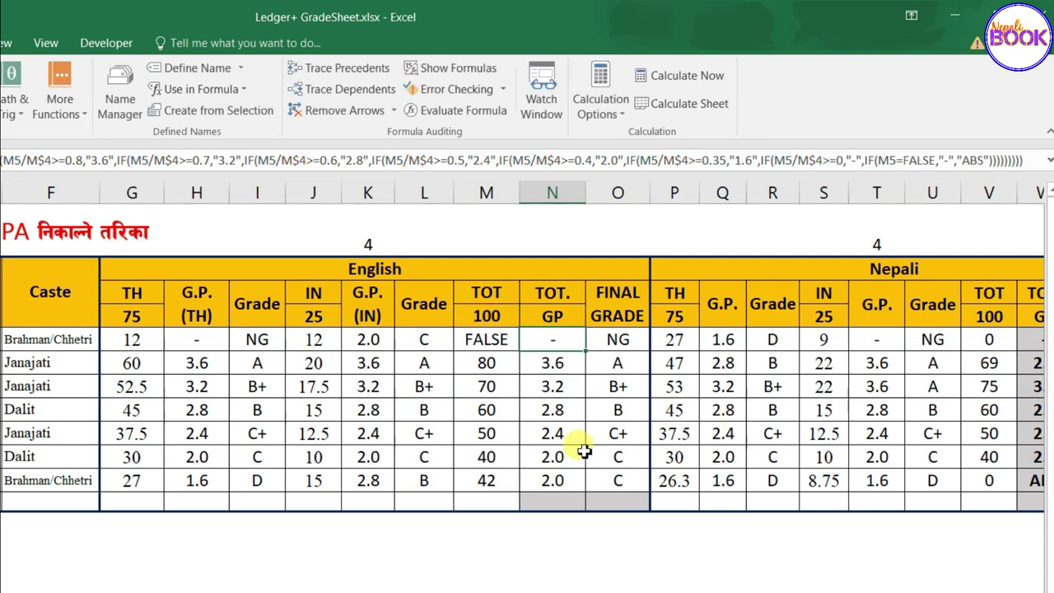
left_click(486, 339)
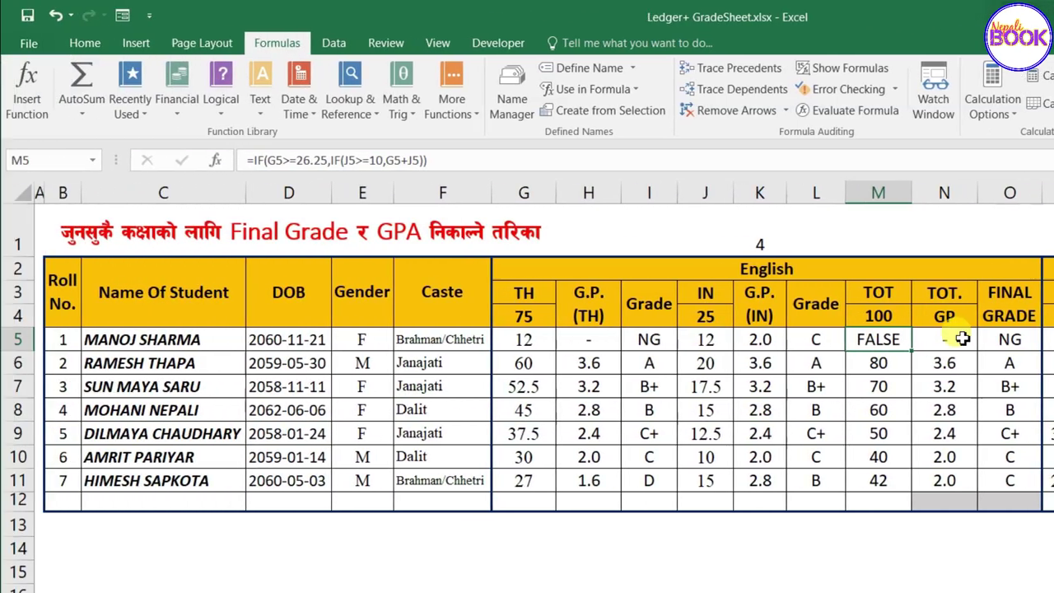
left_click(962, 338)
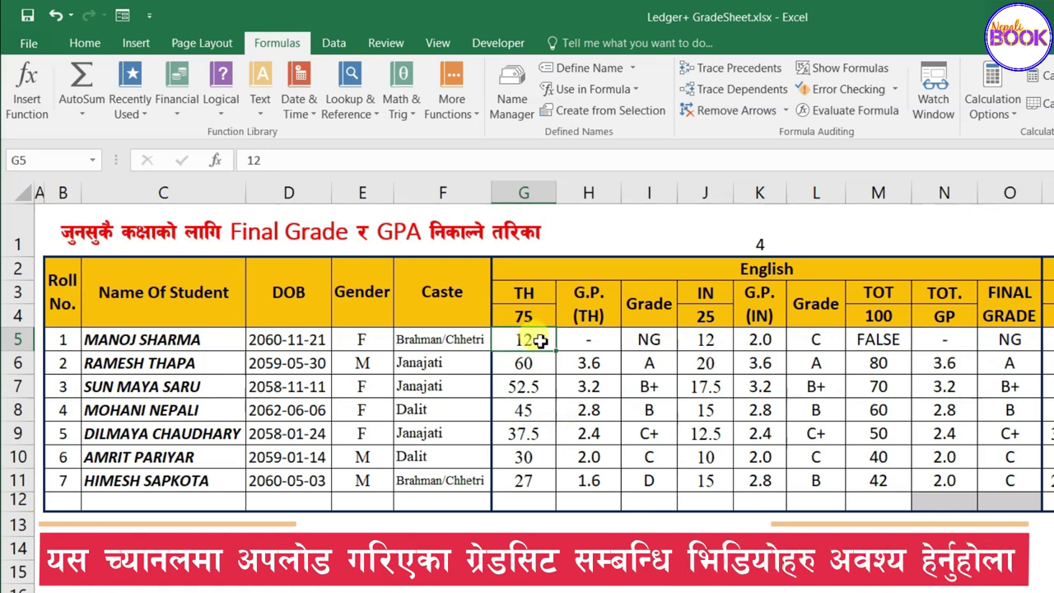
Change the first student's English theory marks in G5 to 39 and internal marks in J5 to 2.
left_click(712, 342)
left_click(510, 337)
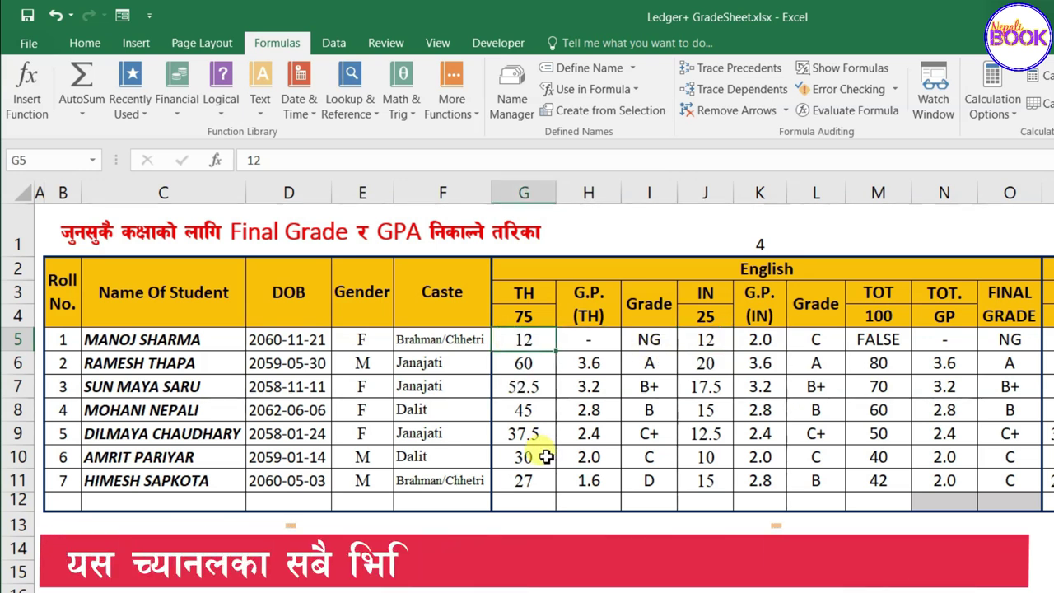
type("39")
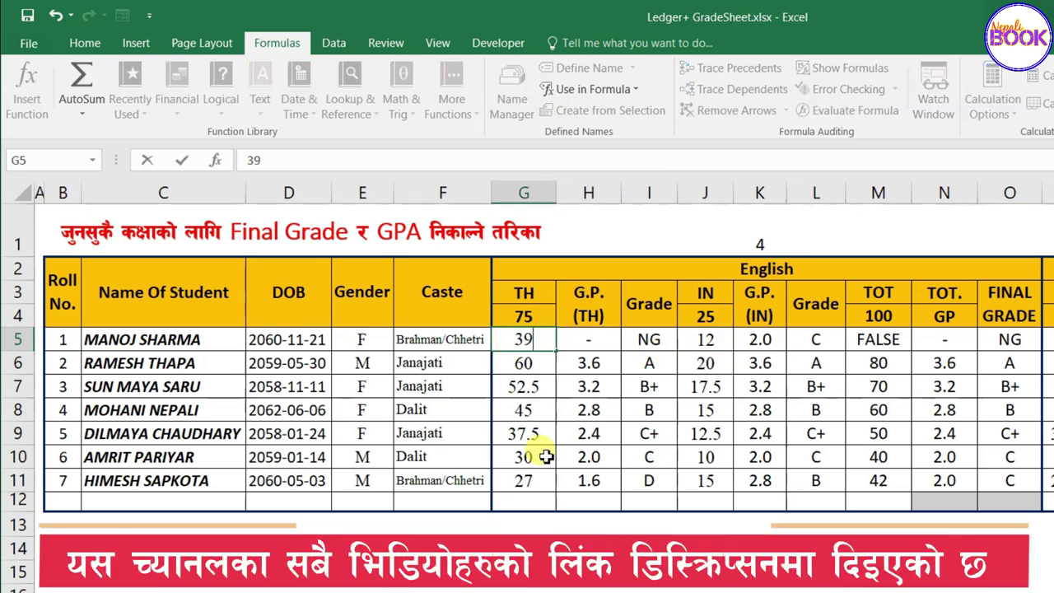
key("Tab")
key("Tab")
key("Tab")
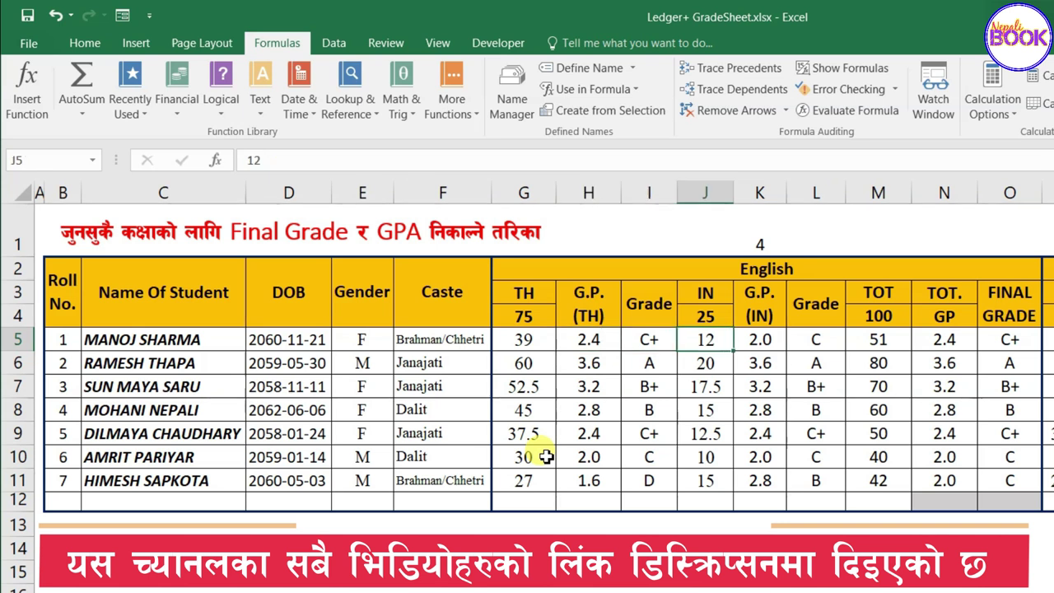
type("2")
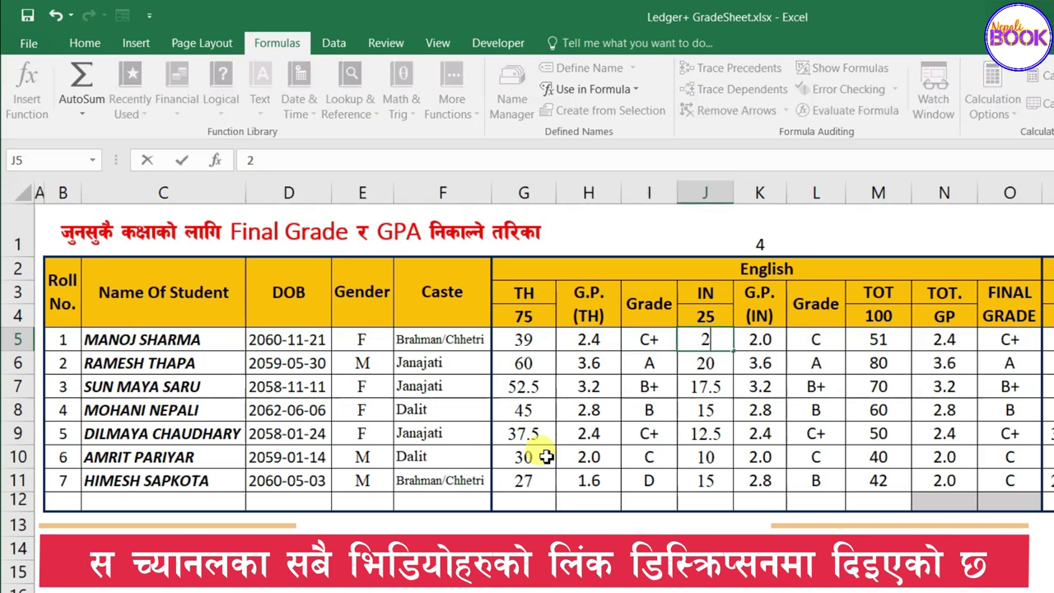
key("Tab")
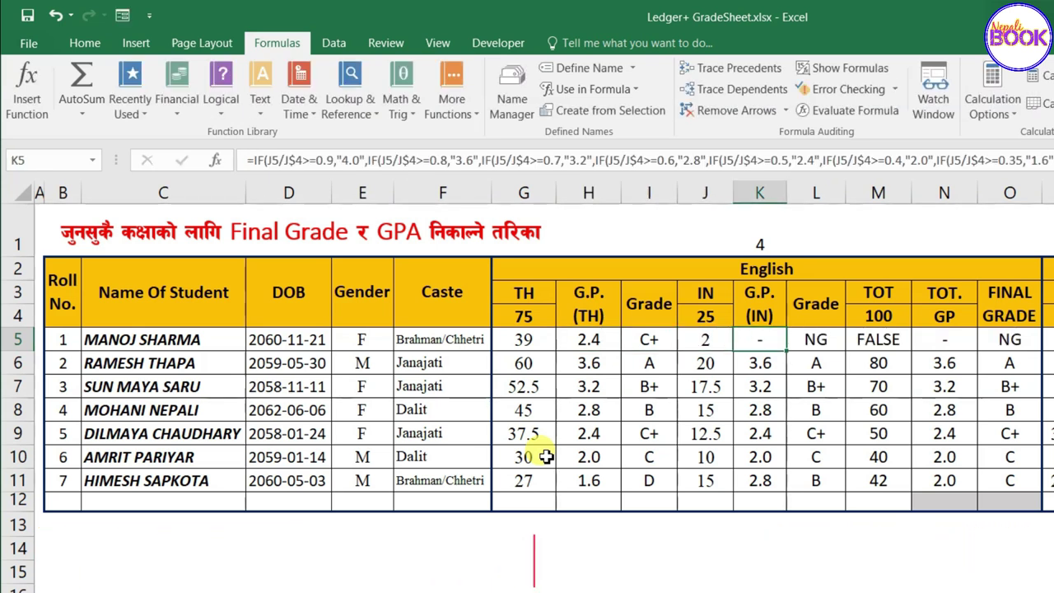
Apply a light gray fill to the English total GP and final grade cells N5:O11.
key("Right")
key("Right")
key("Left")
key("Right")
key("Right")
left_click_drag(944, 339, 1001, 480)
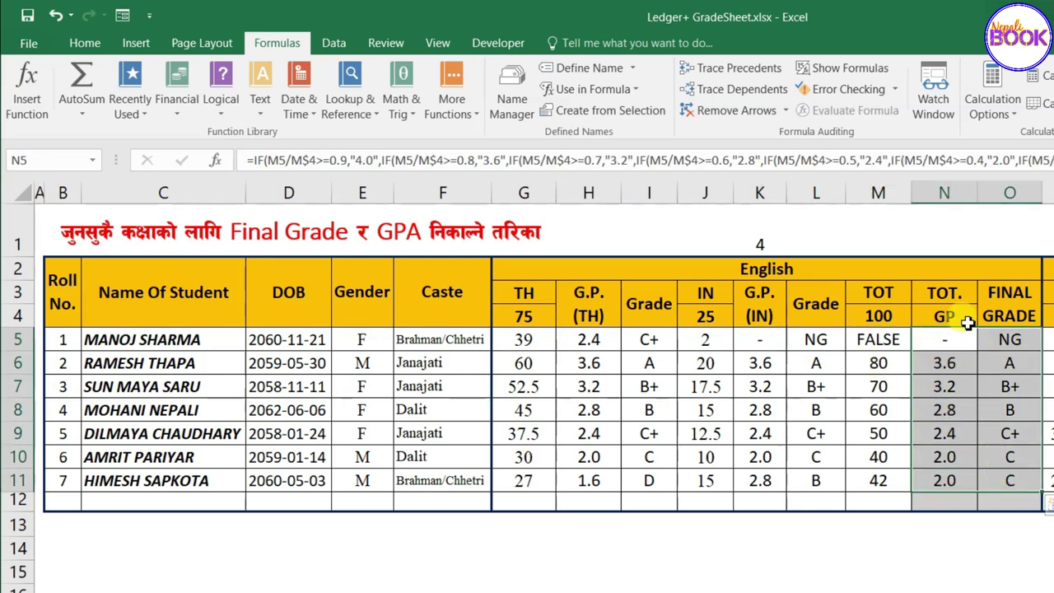
left_click(92, 46)
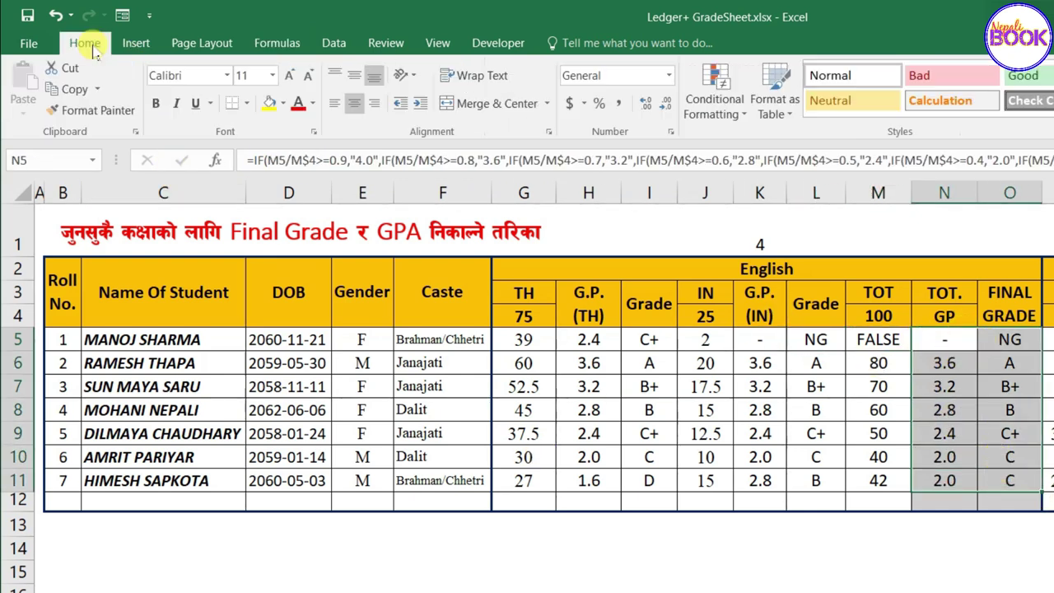
left_click(283, 104)
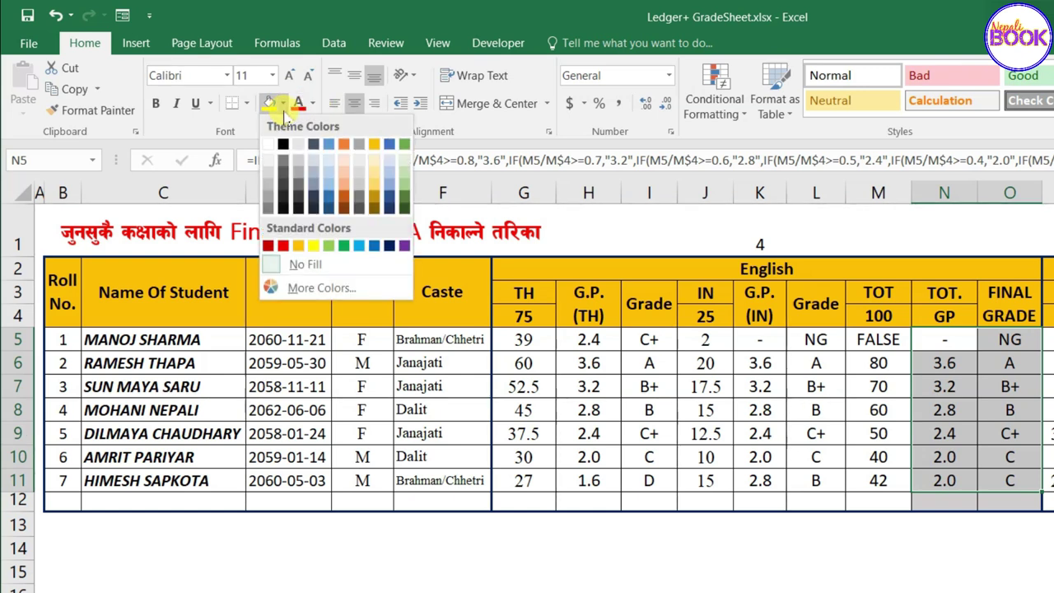
left_click(298, 163)
left_click(759, 362)
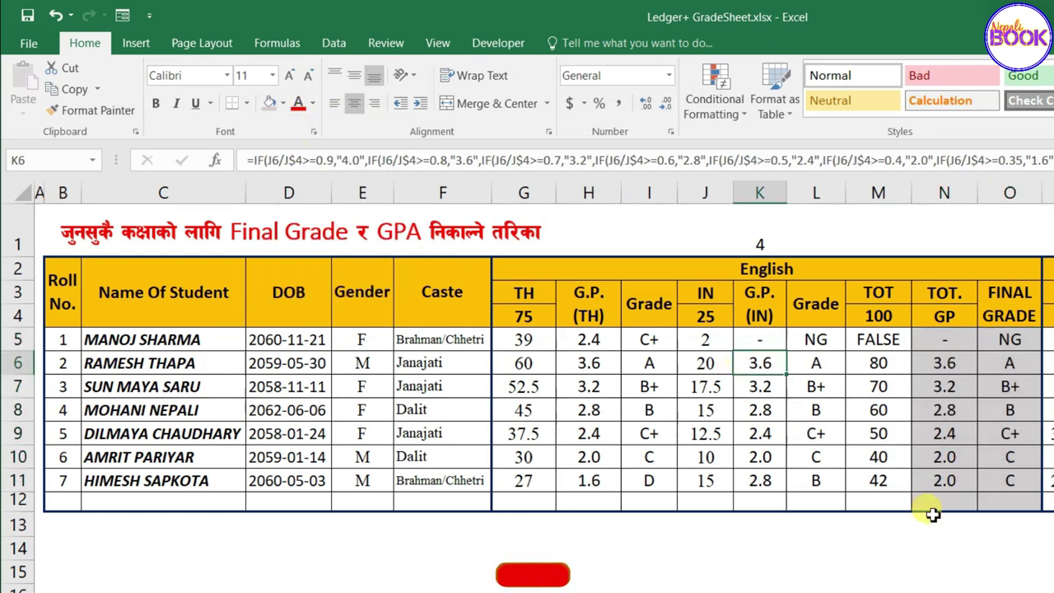
Examine the English total GP and final grade and the Math marks, grade point and final grade formulas in row 5.
left_click(986, 424)
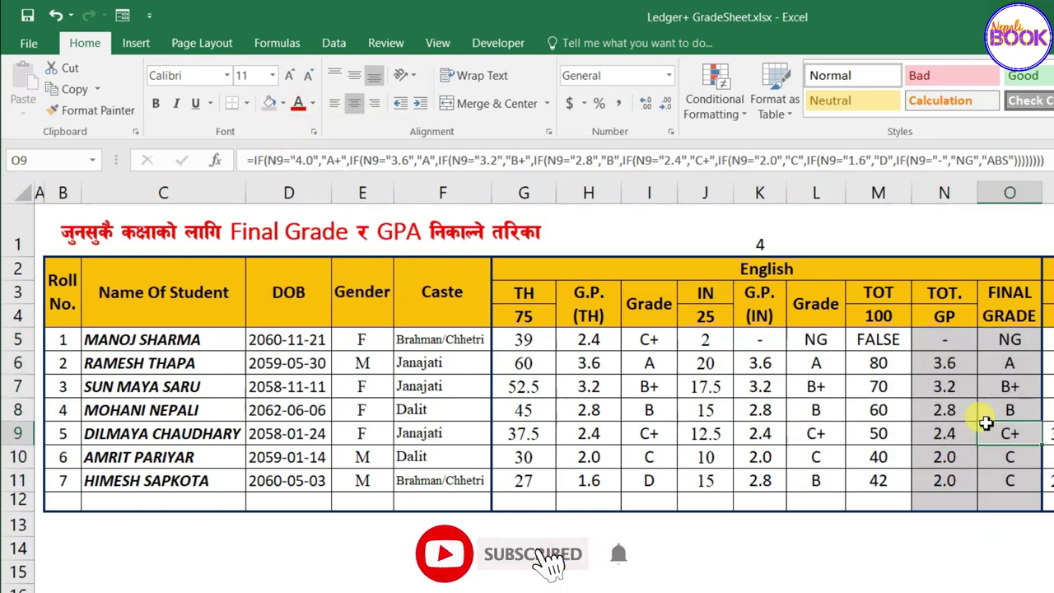
left_click(944, 338)
left_click(994, 340)
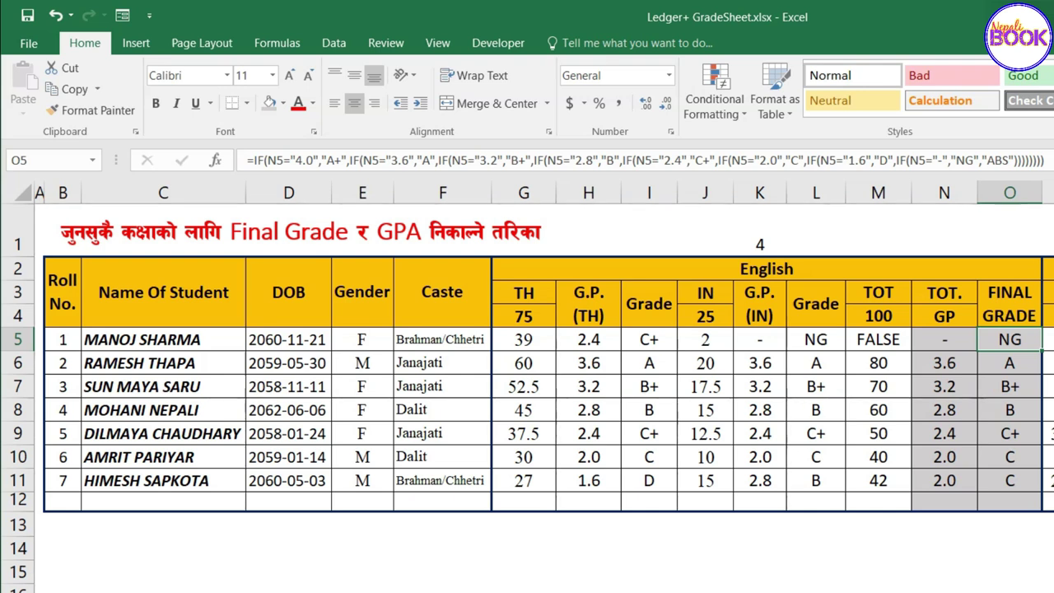
scroll(543, 387, "right", 4)
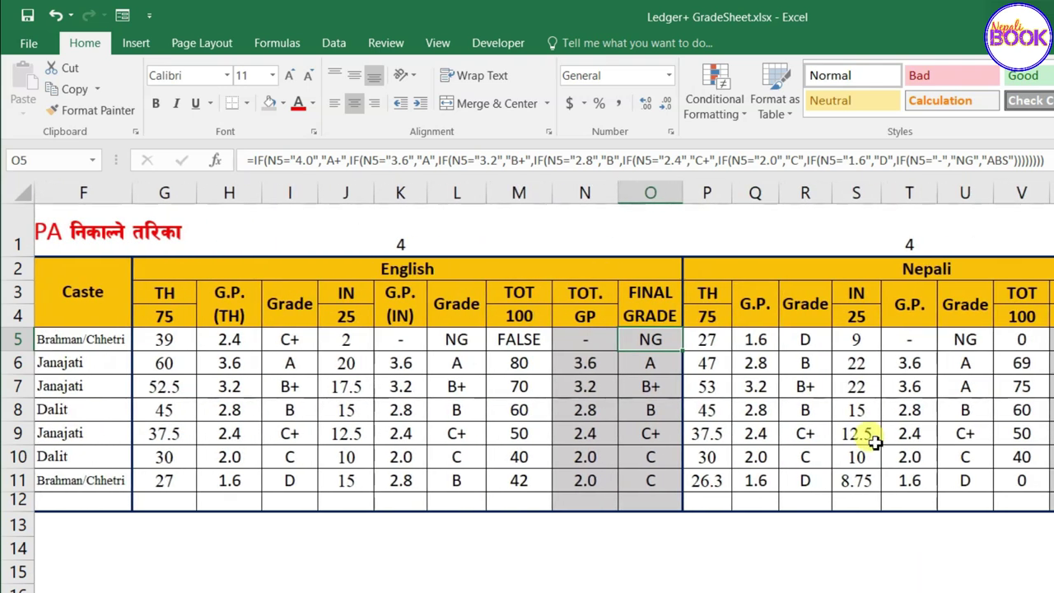
scroll(751, 432, "right", 5)
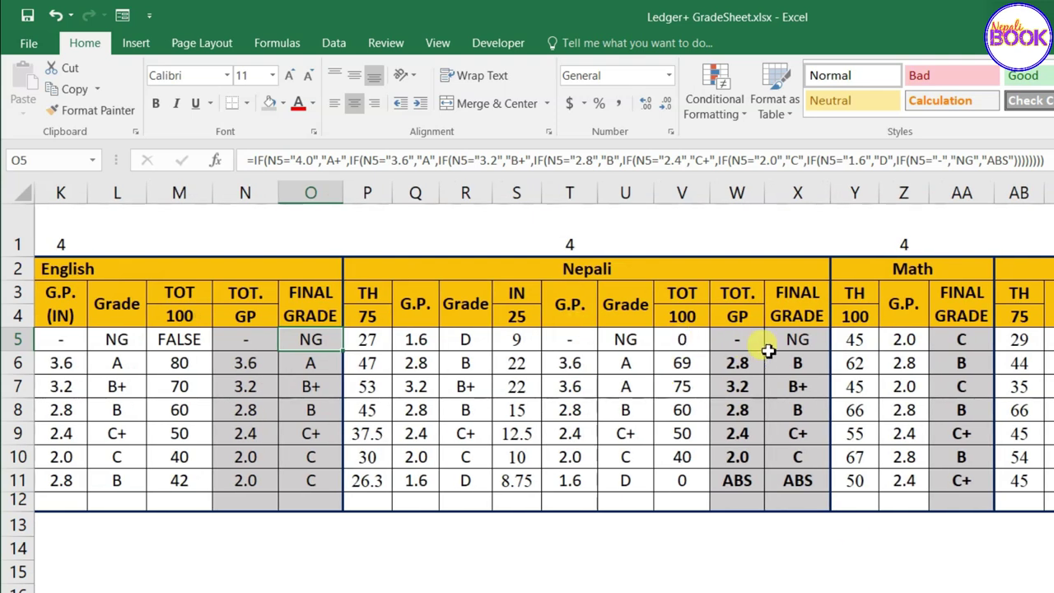
left_click(883, 339)
left_click(849, 339)
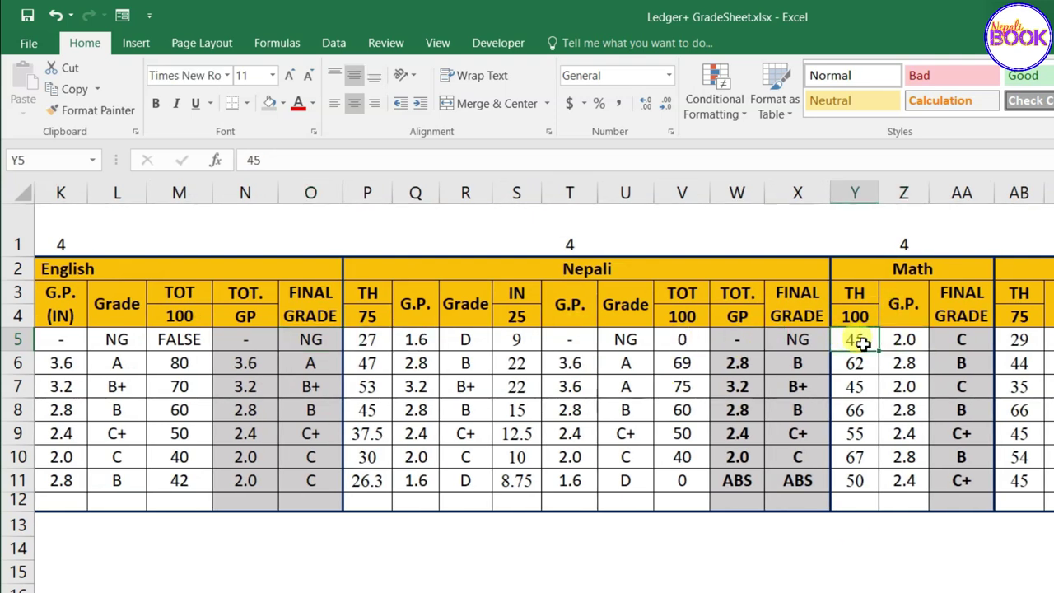
left_click(905, 347)
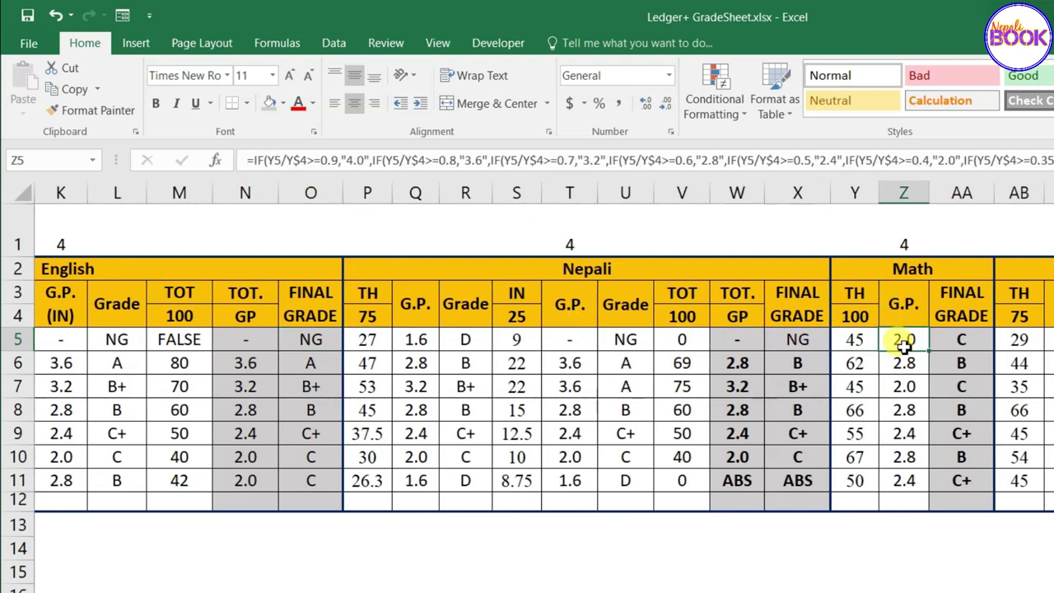
left_click(955, 341)
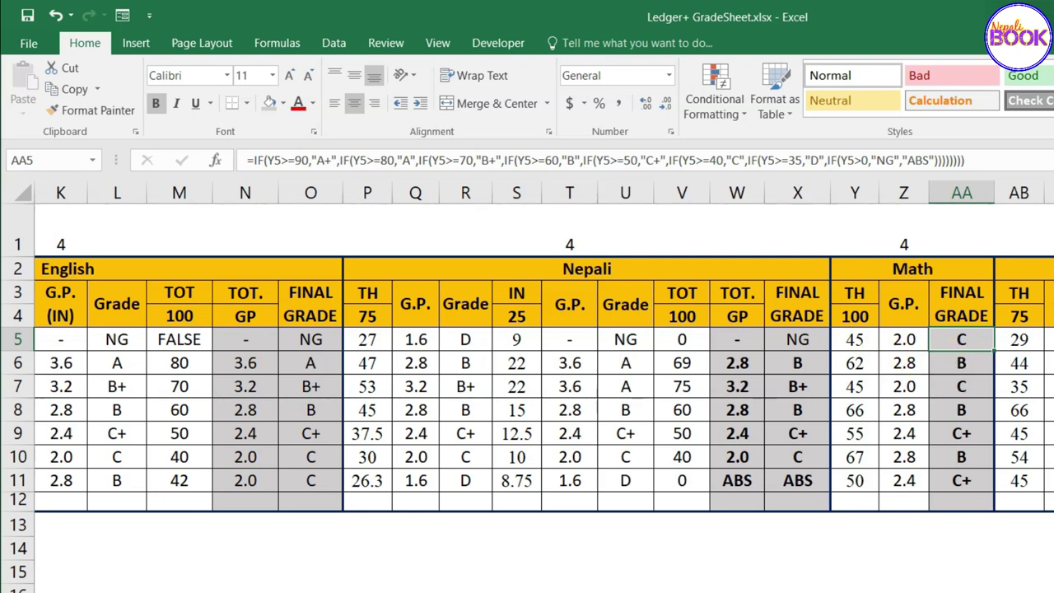
scroll(543, 378, "right", 8)
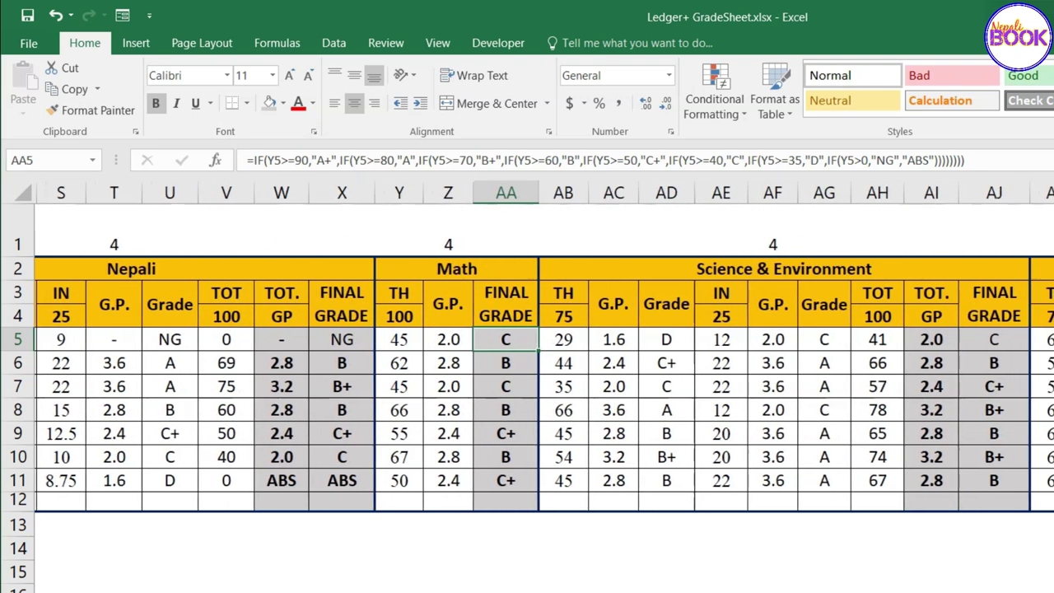
Examine the marks, total GP and final grade columns from Science & Environment through Computer Education.
scroll(543, 378, "right", 4)
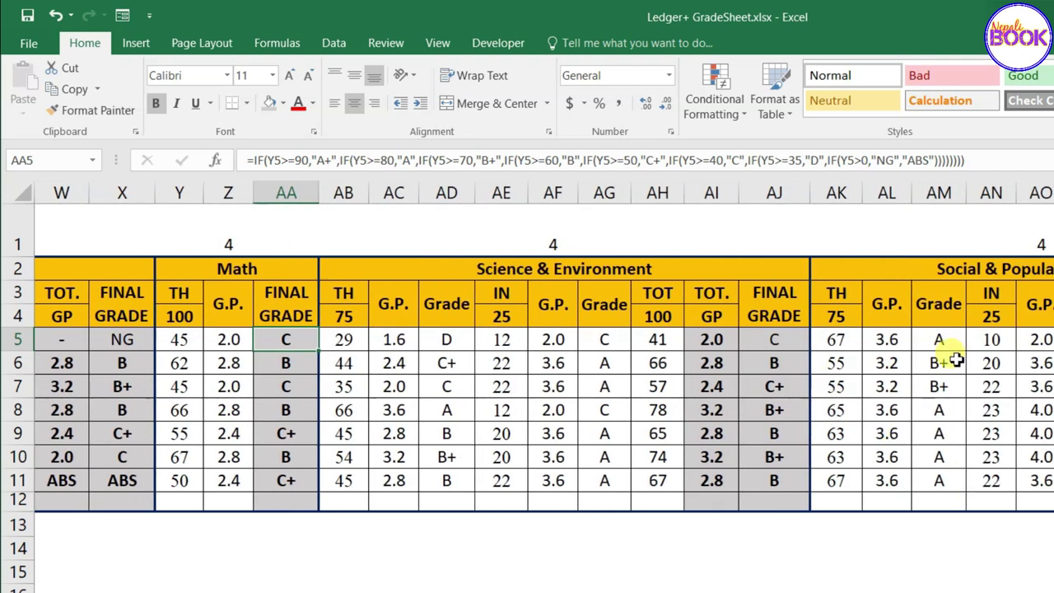
scroll(543, 379, "right", 6)
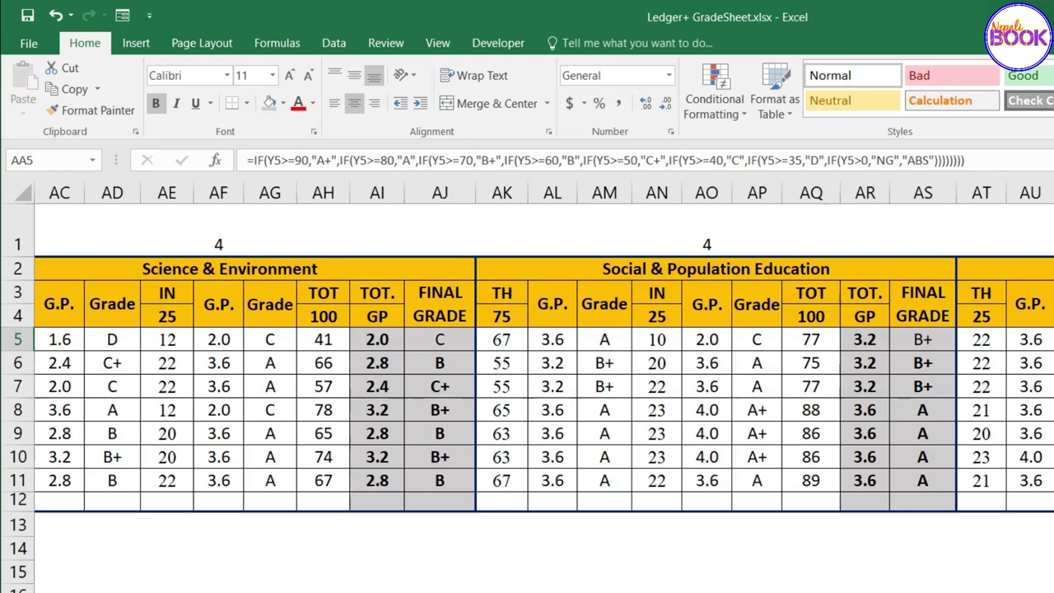
scroll(543, 378, "right", 4)
scroll(543, 378, "right", 13)
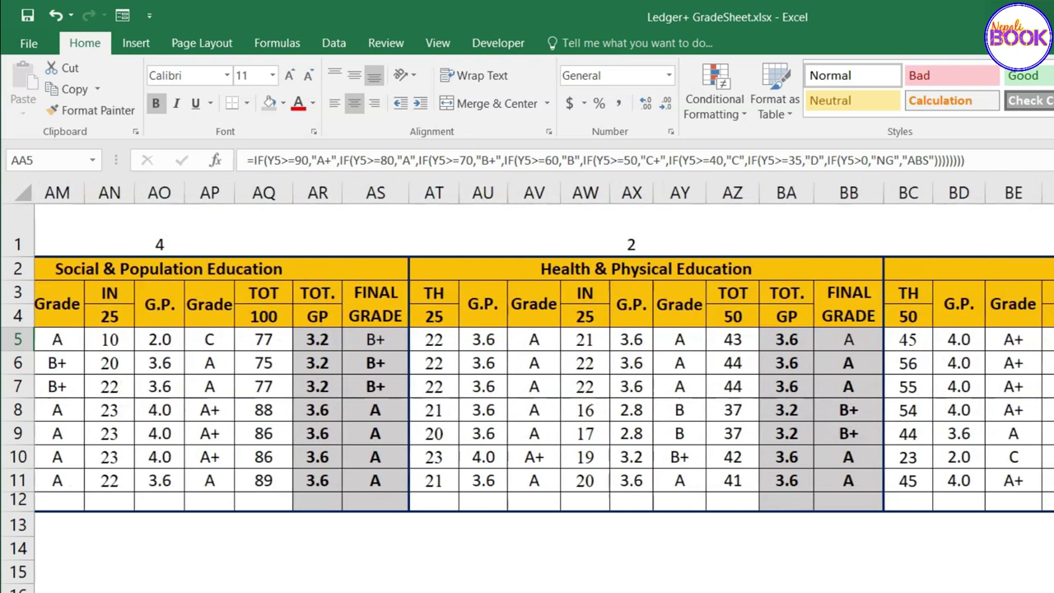
scroll(543, 379, "right", 7)
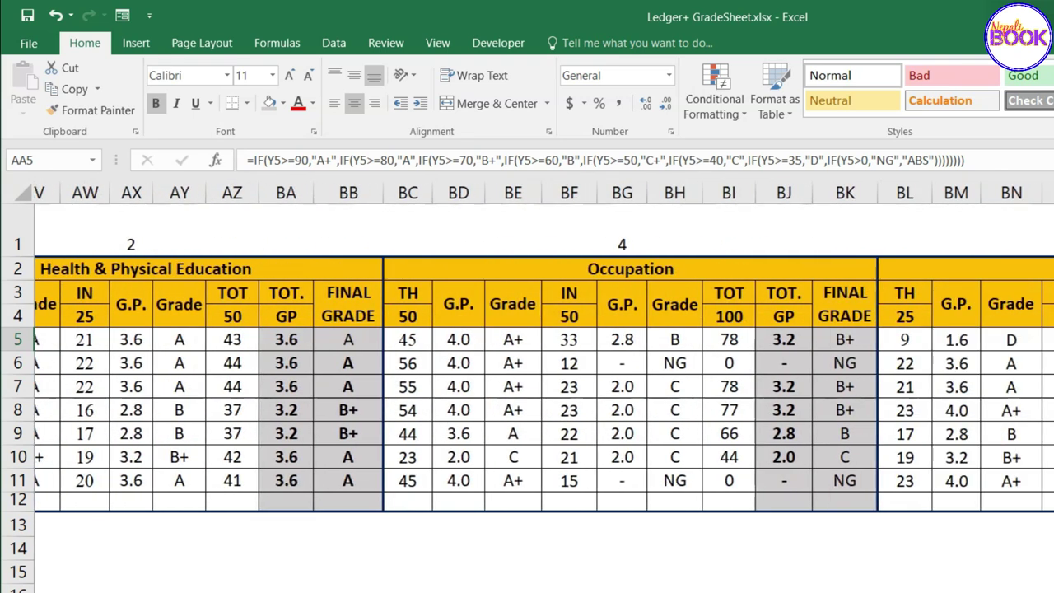
scroll(544, 379, "right", 2)
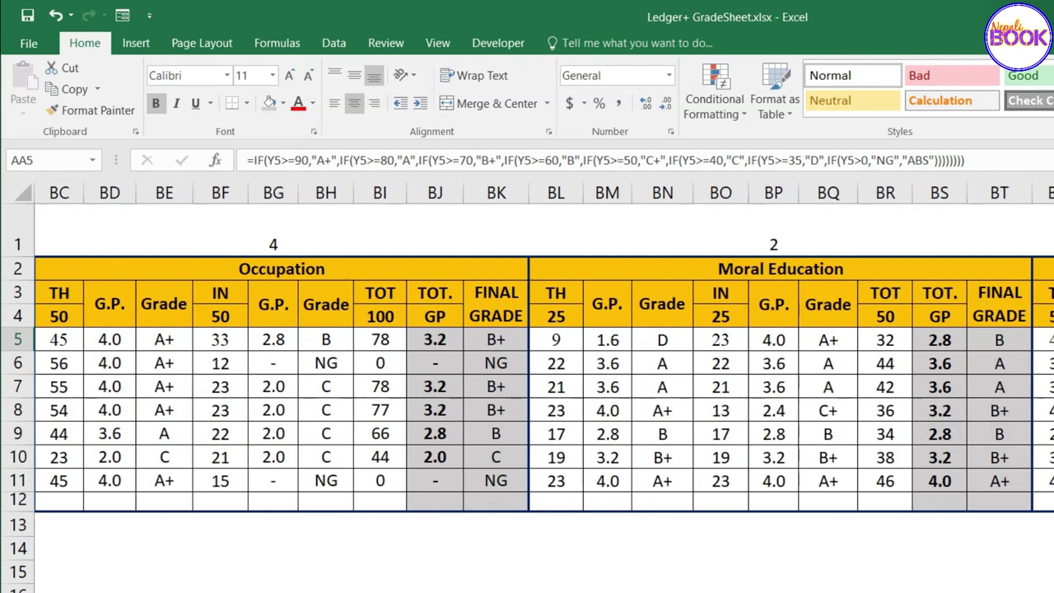
scroll(543, 379, "right", 11)
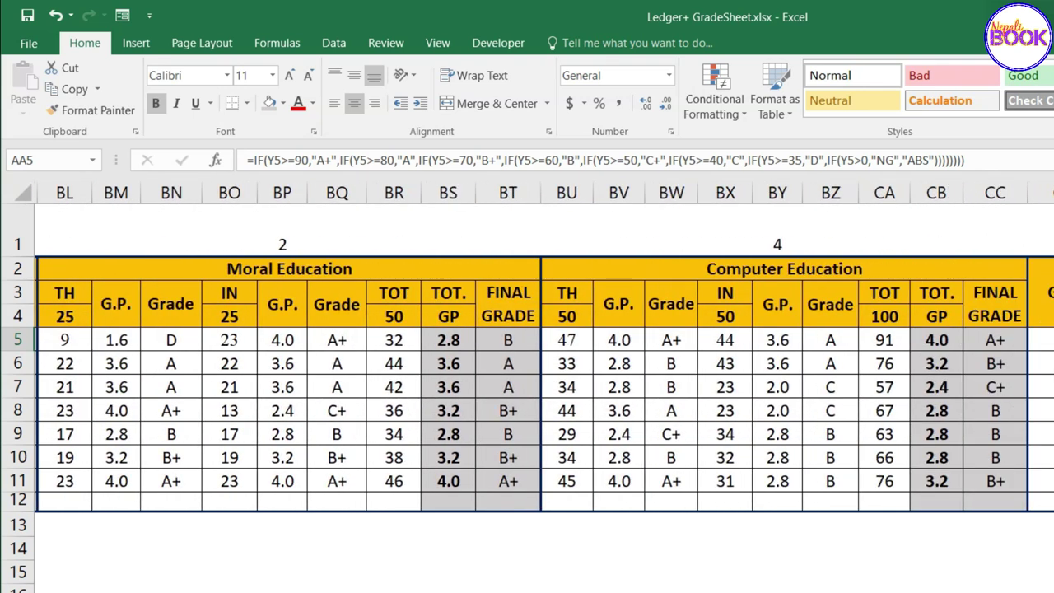
scroll(539, 345, "left", 1)
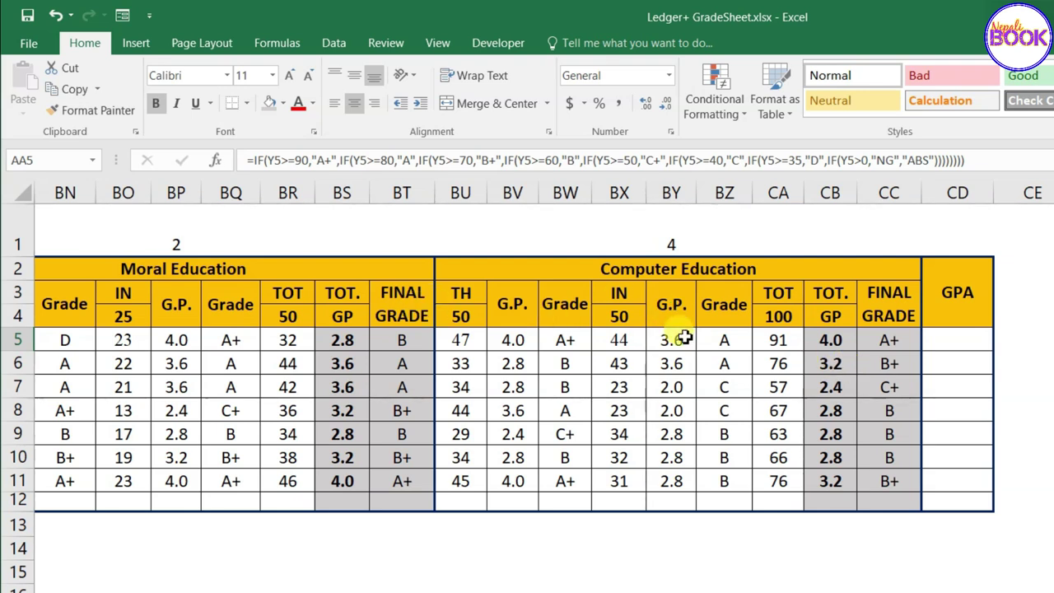
Inspect the empty GPA column and the row 1 credit hours above Computer Education and Moral Education.
left_click(954, 335)
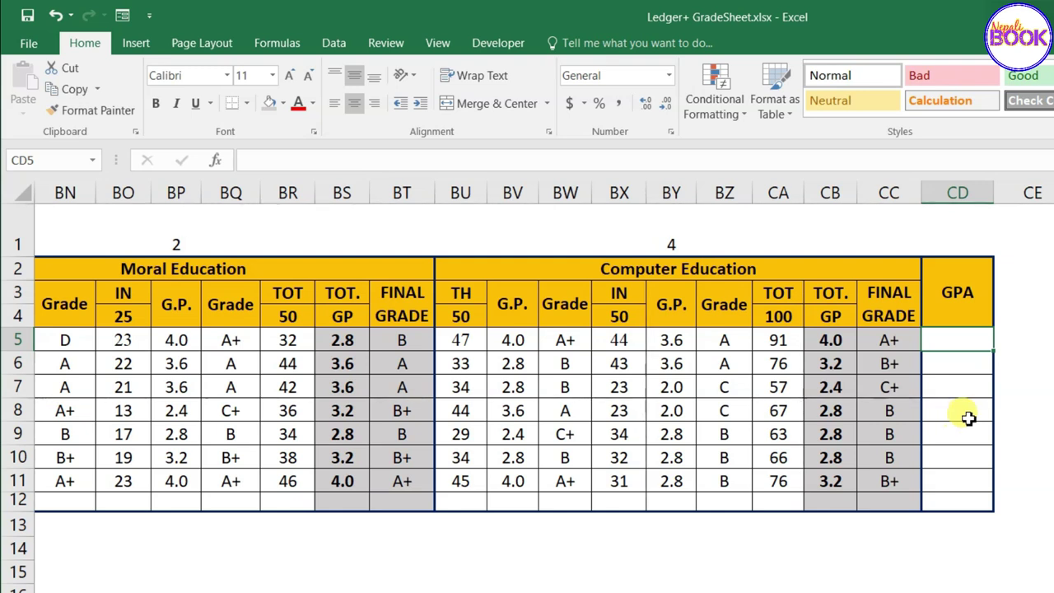
left_click(971, 414)
left_click(960, 344)
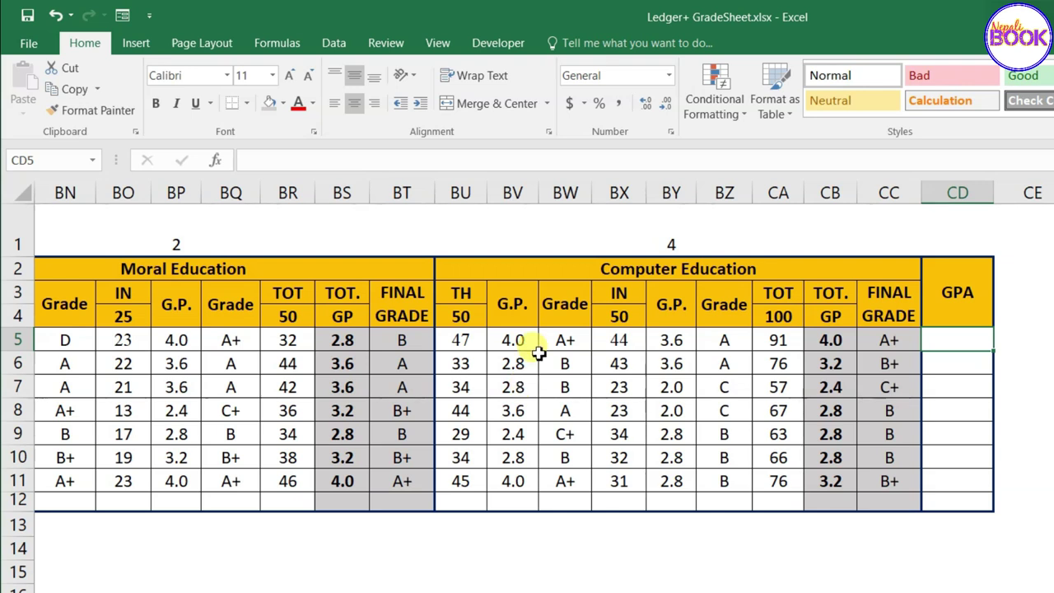
left_click(661, 265)
left_click(666, 245)
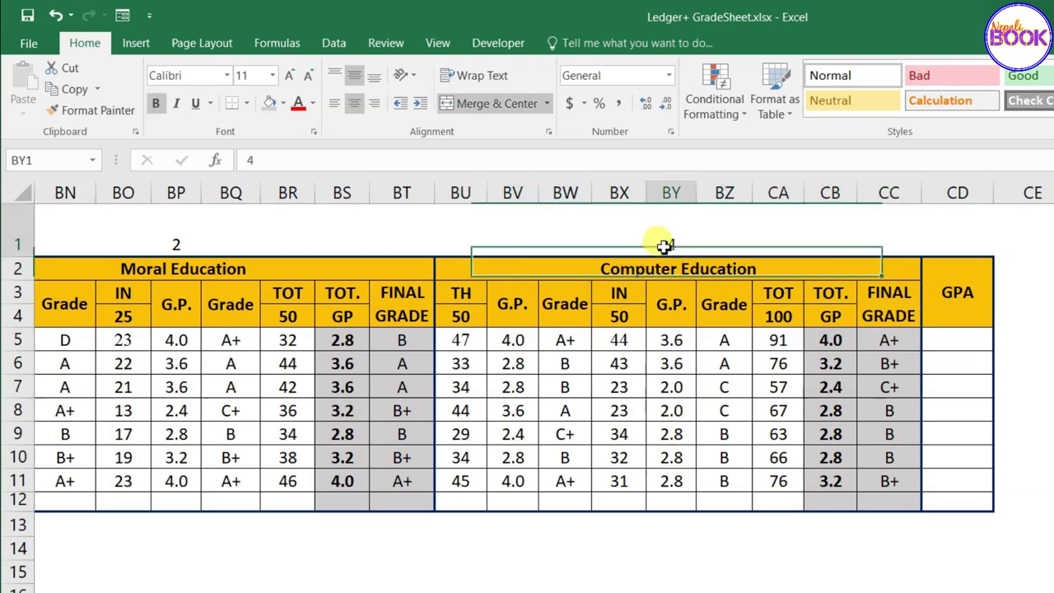
left_click(198, 242)
left_click(178, 268)
left_click(174, 241)
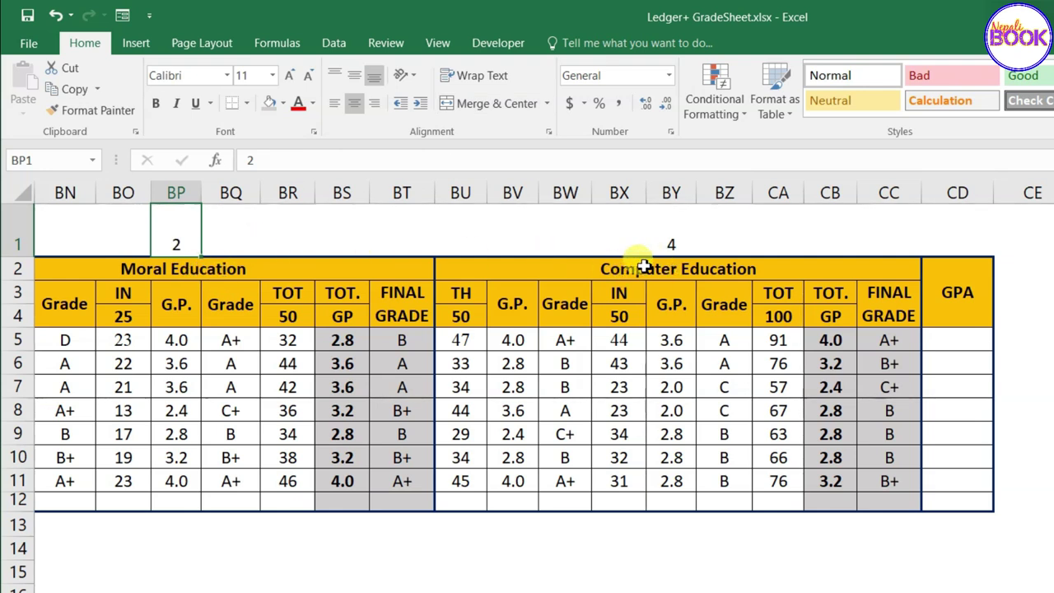
Begin the first student's GPA formula in CD5 with the Computer and Moral Education terms, =4*CB5+2*BS5+.
left_click(961, 340)
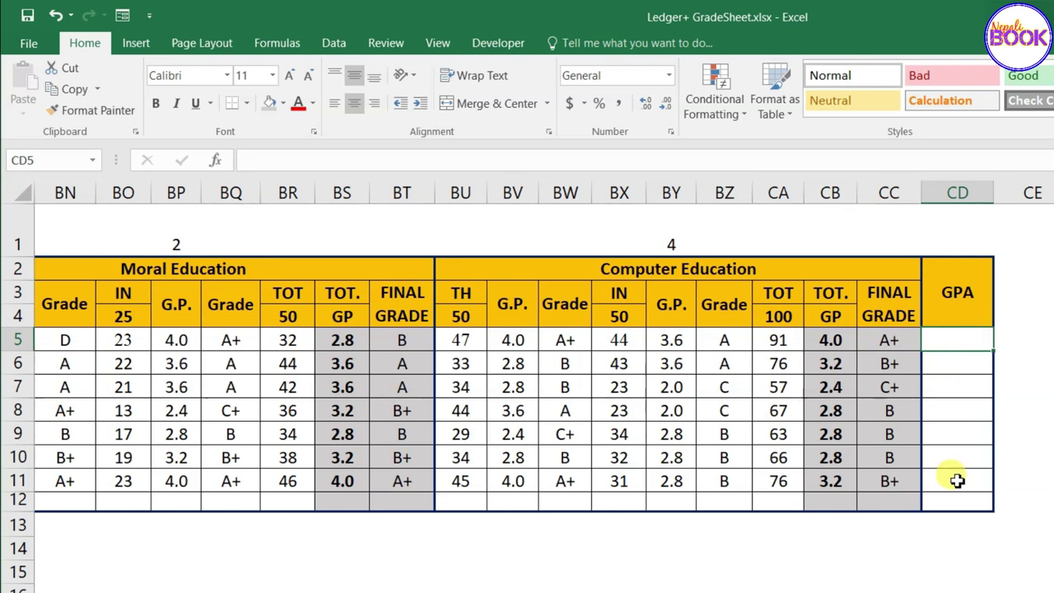
type("=4")
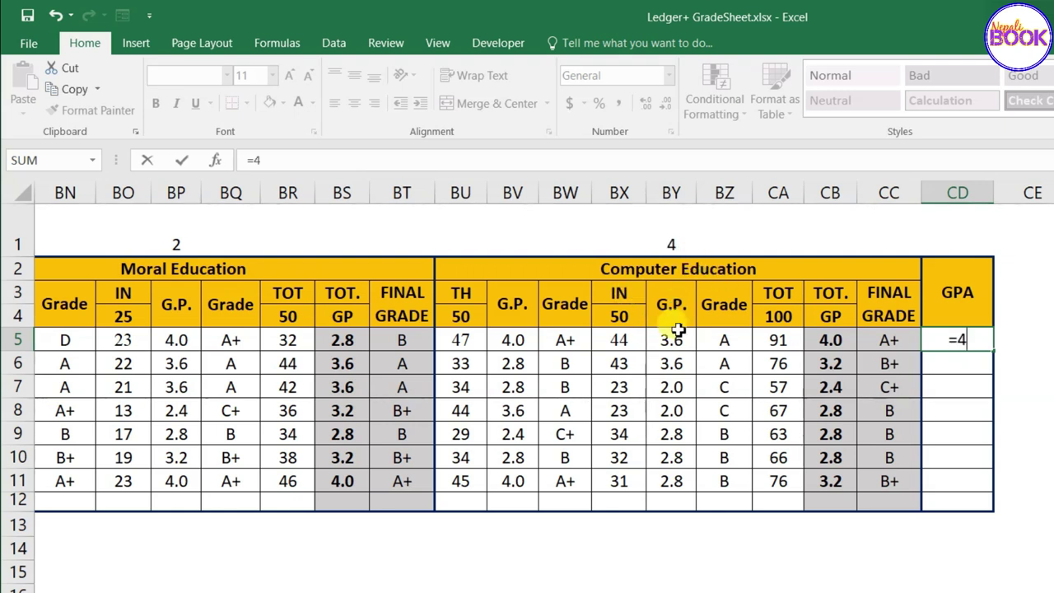
type("*")
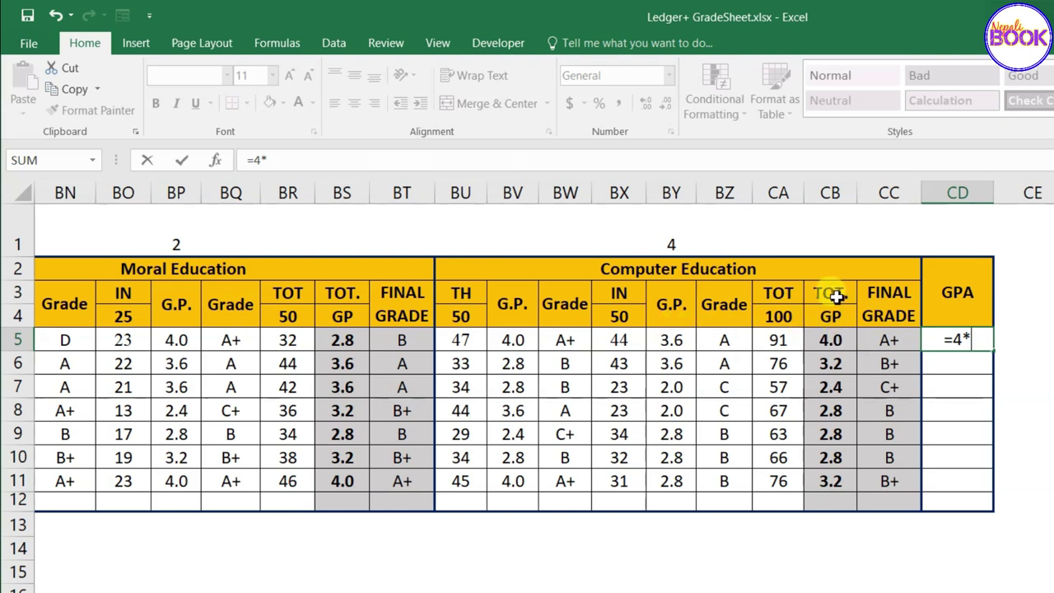
left_click(832, 345)
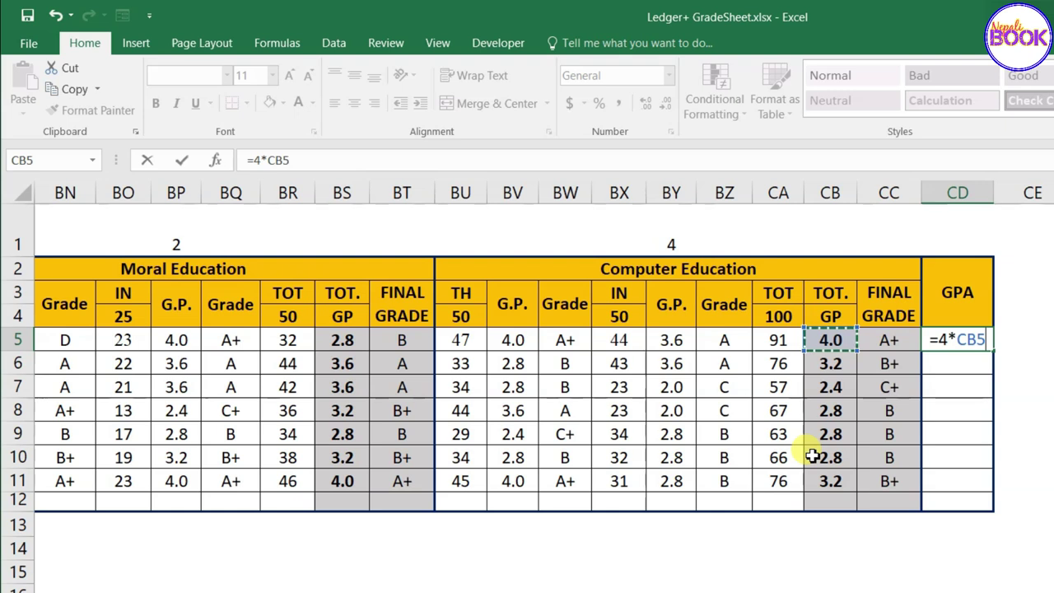
type("+")
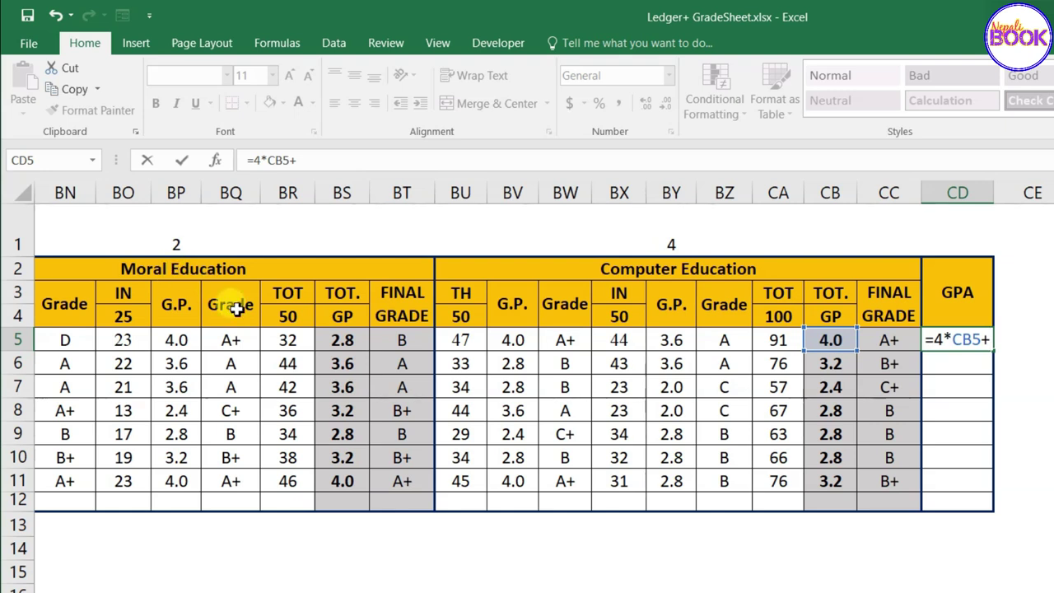
type("2*")
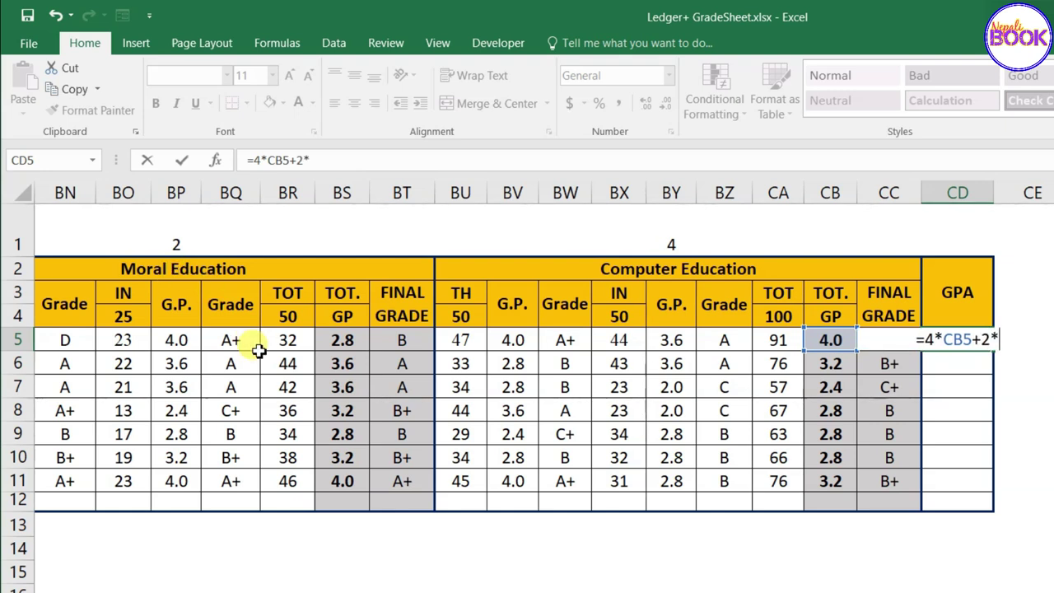
left_click(352, 339)
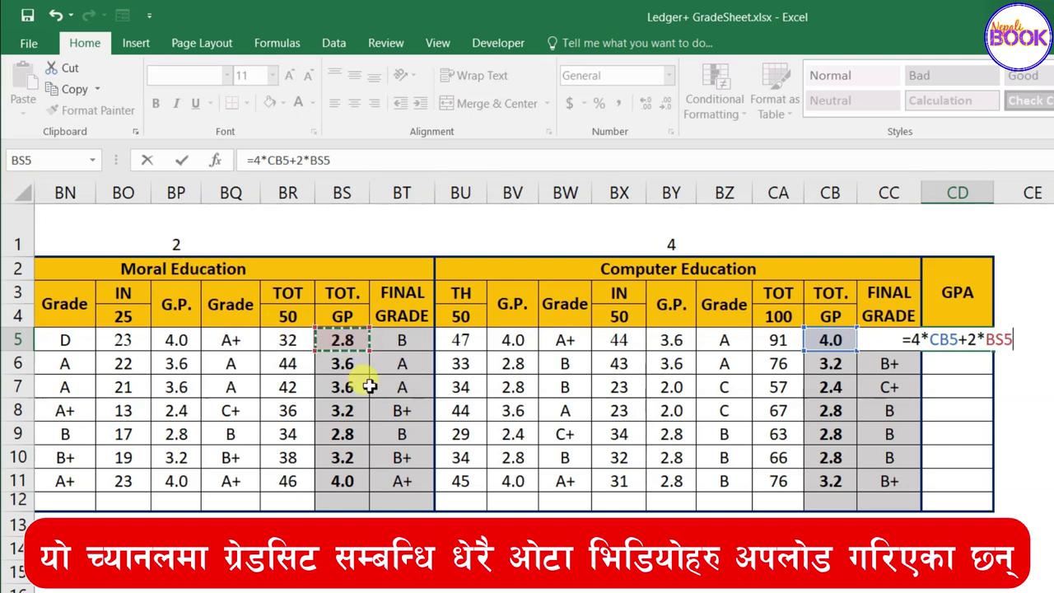
type("+")
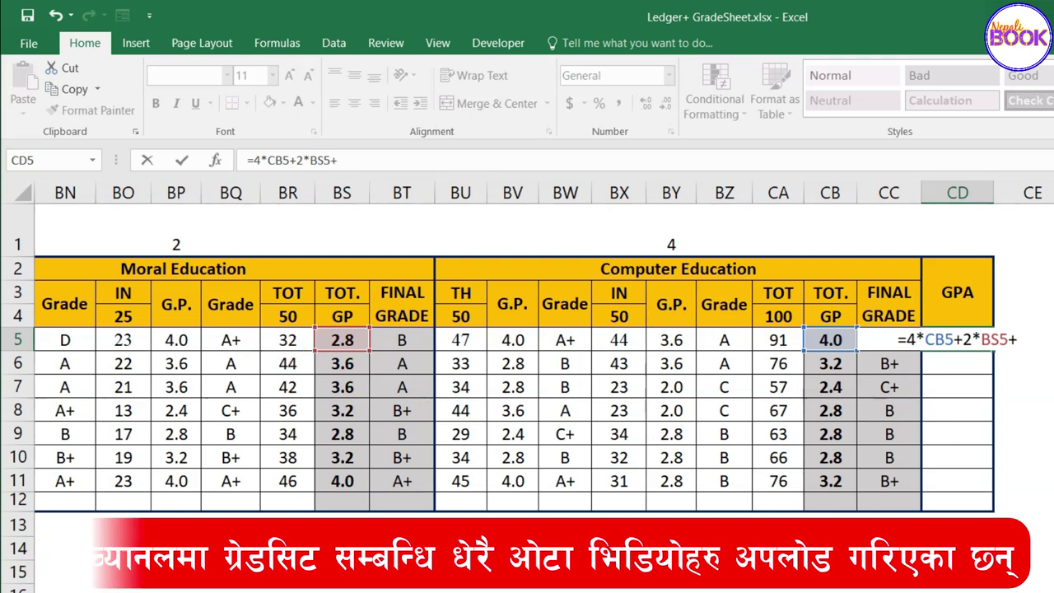
Extend the GPA formula with the Occupation and Health & Physical Education terms, 4*BJ5+2*BA5+.
scroll(527, 370, "left", 5)
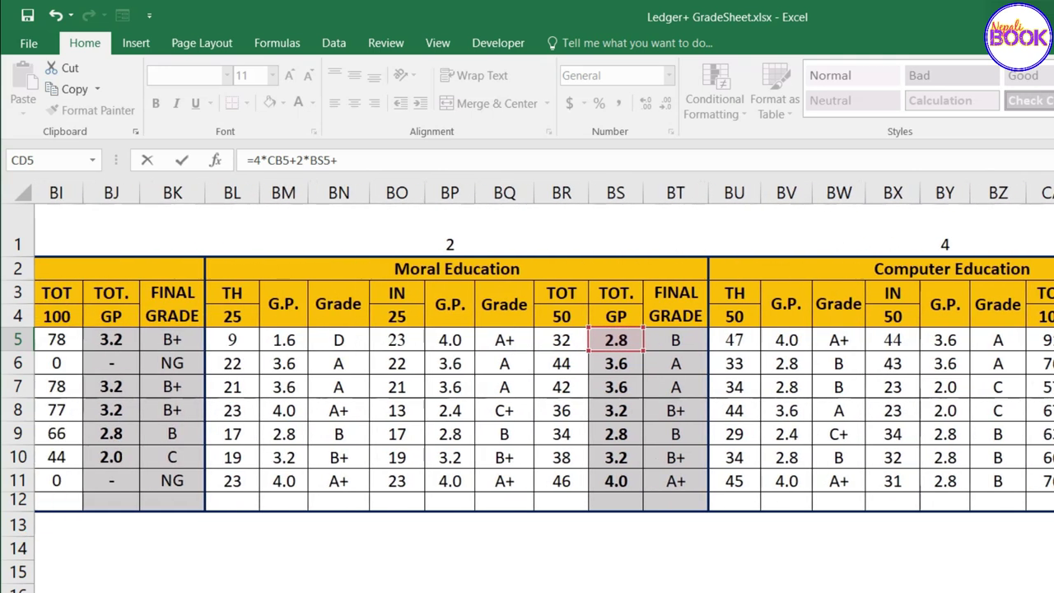
scroll(527, 370, "left", 1)
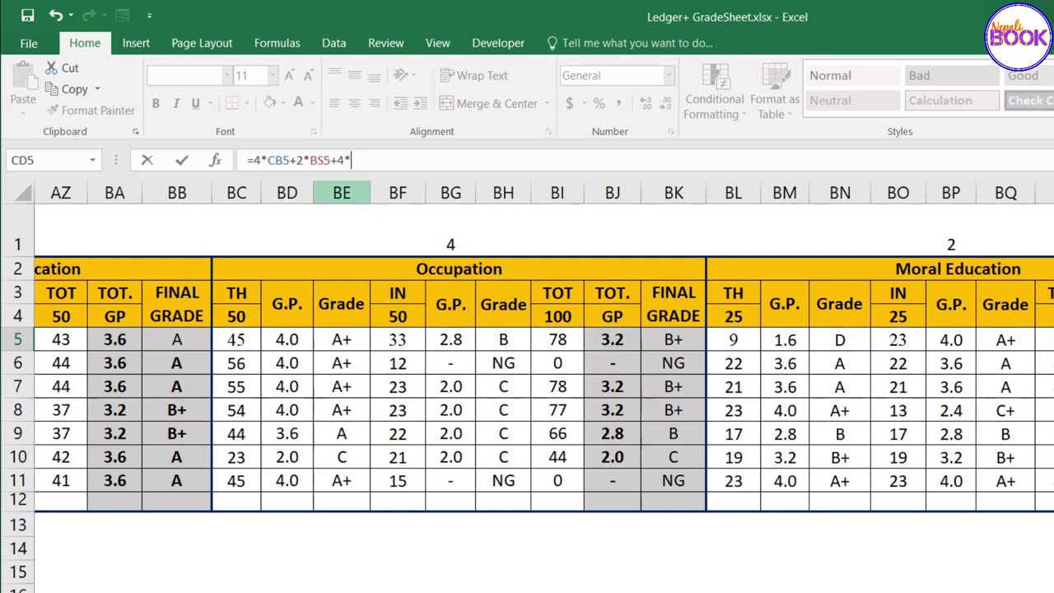
left_click(623, 343)
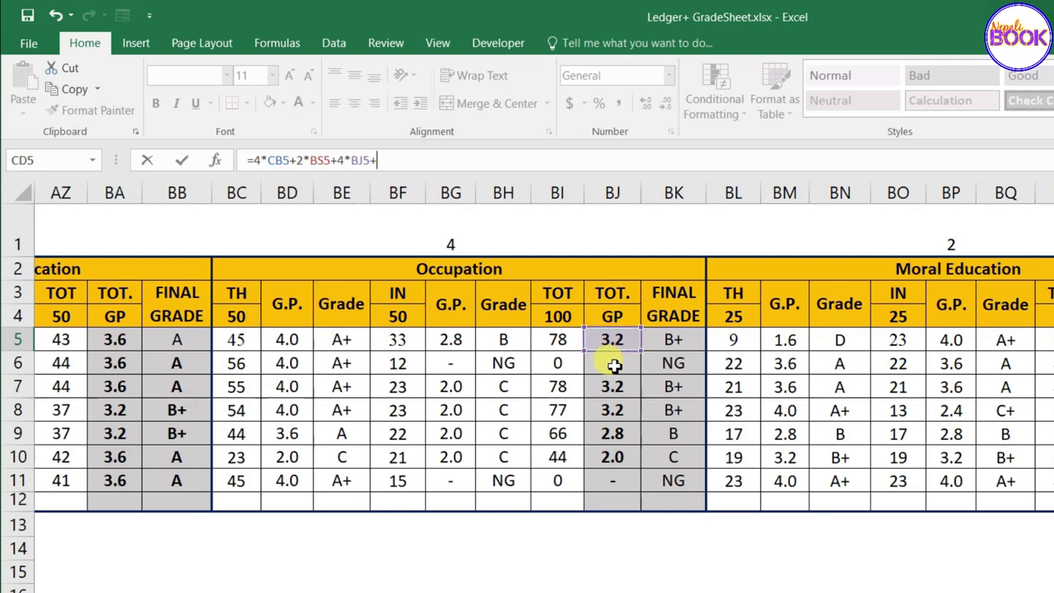
scroll(513, 248, "left", 5)
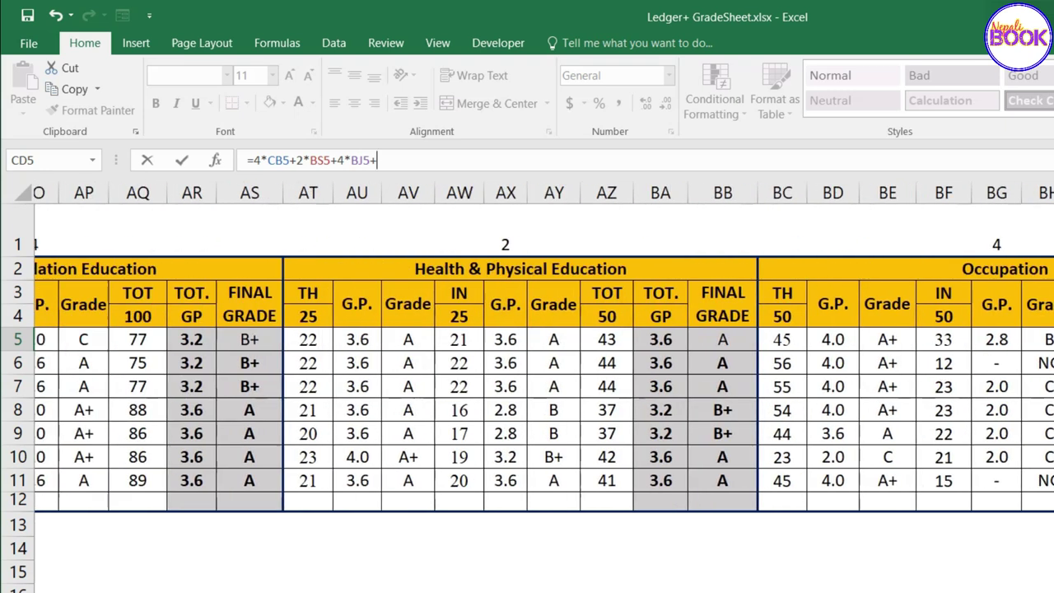
type("+2*")
left_click(686, 339)
type("+")
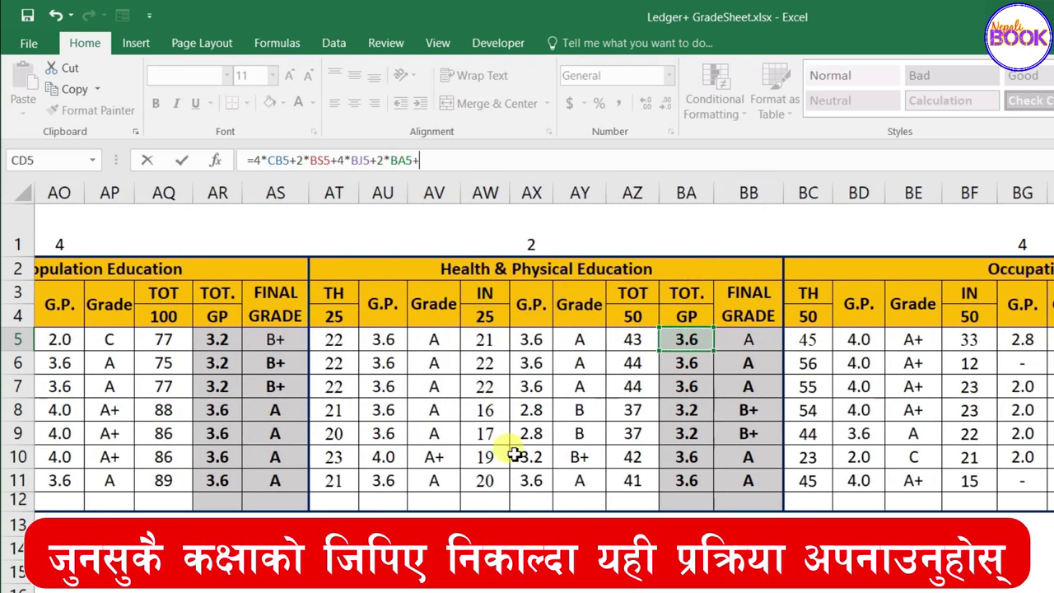
Append the Social & Population Education and Science & Environment terms, 4*AR5+4*AI5, to the GPA formula.
scroll(574, 269, "left", 5)
type("4*")
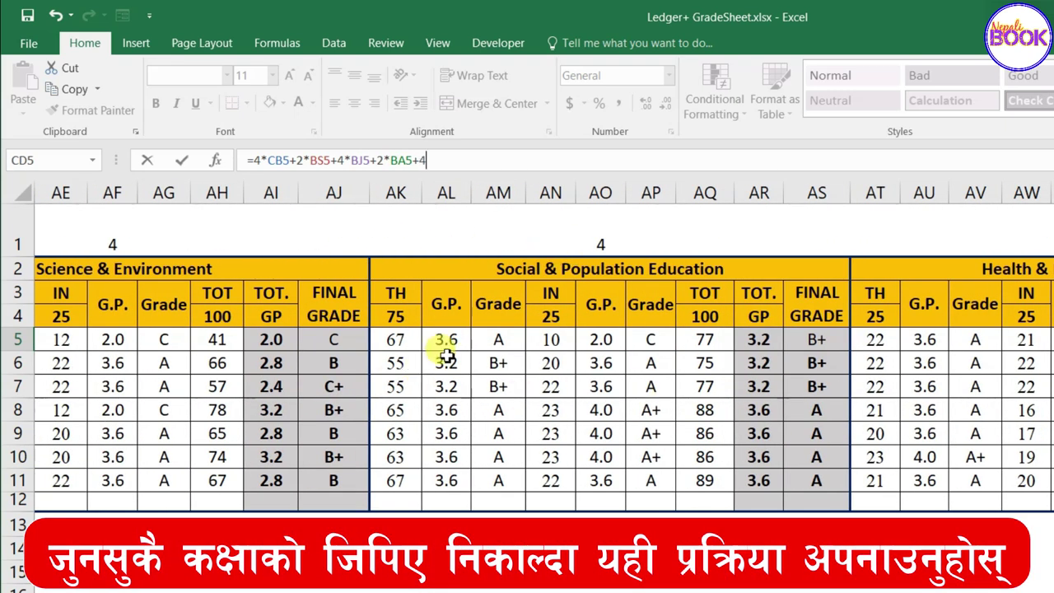
left_click(758, 339)
type("+")
scroll(699, 387, "left", 5)
type("4*")
left_click(823, 339)
Add the Math and Nepali terms, +4*Z5+4*W5+, to the GPA formula.
type("+4*")
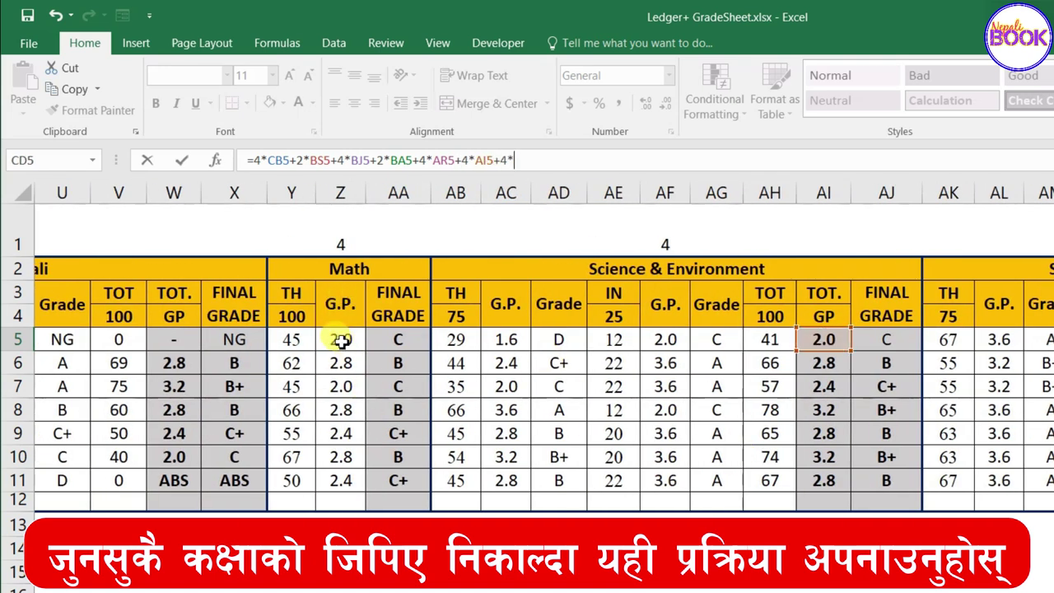
left_click(340, 339)
type("+")
scroll(340, 339, "left", 5)
type("4*")
left_click(683, 339)
type("+4*W5+")
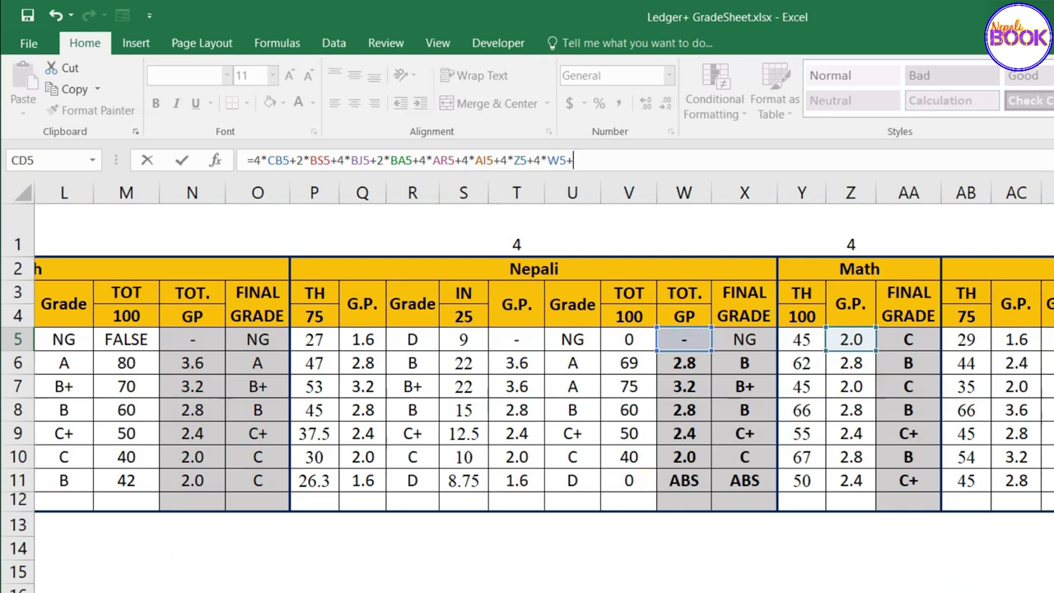
Append the English term, 4*N5, to the end of the GPA formula.
scroll(659, 482, "left", 2)
scroll(527, 383, "left", 1)
scroll(670, 458, "left", 2)
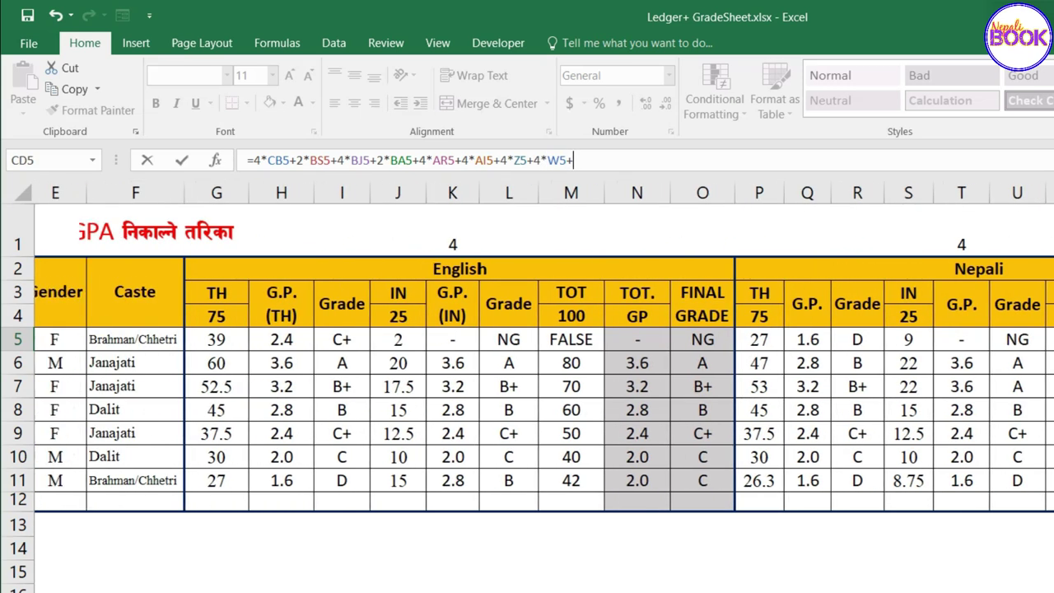
scroll(670, 459, "right", 1)
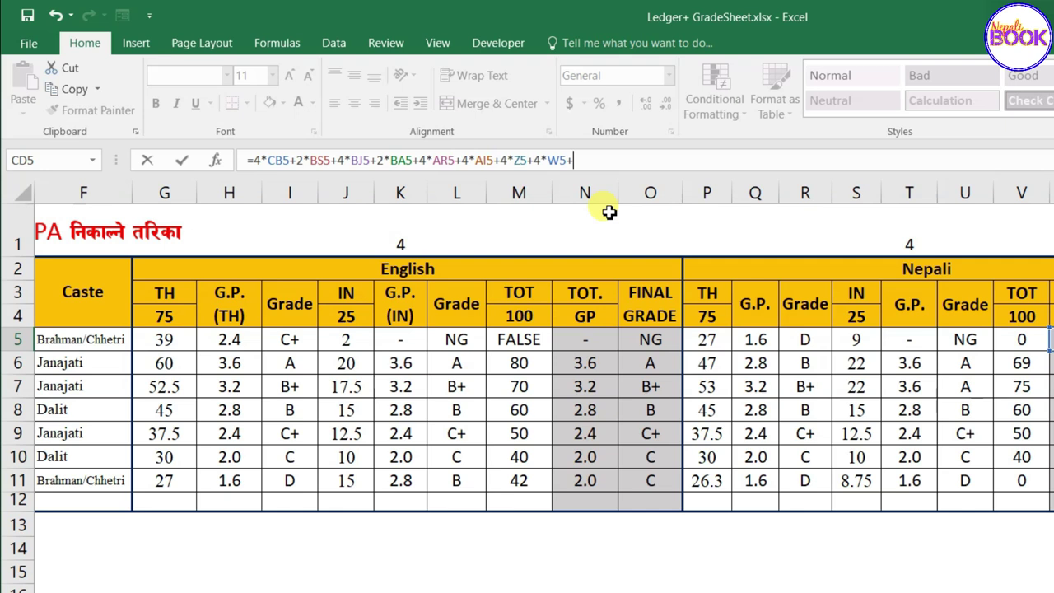
type("4*")
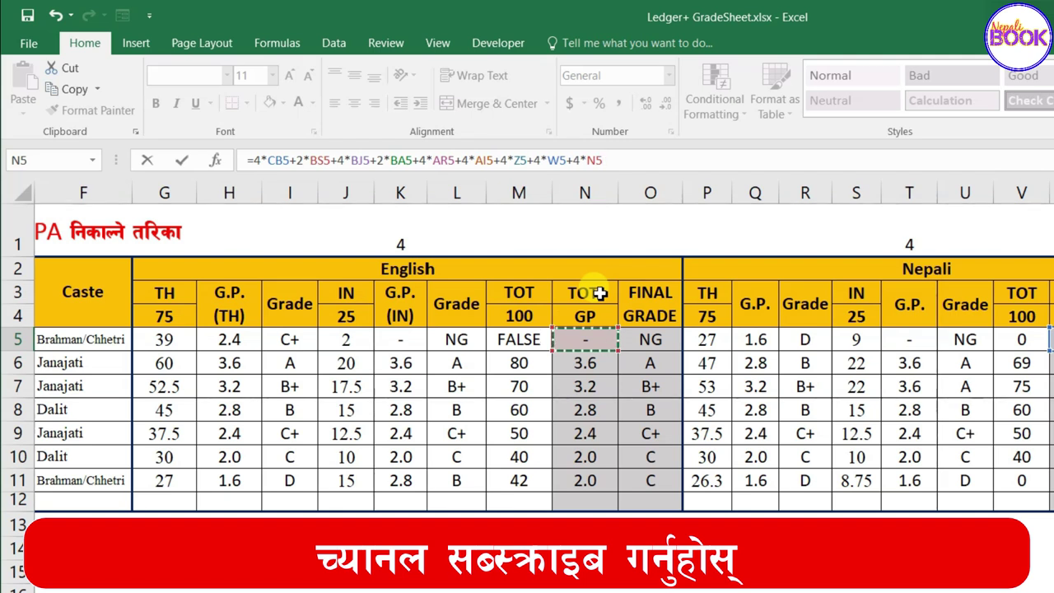
Enclose the whole credit-weighted sum in parentheses, divide it by 32, and enter the GPA formula in CD5.
key("F2")
left_click(253, 160)
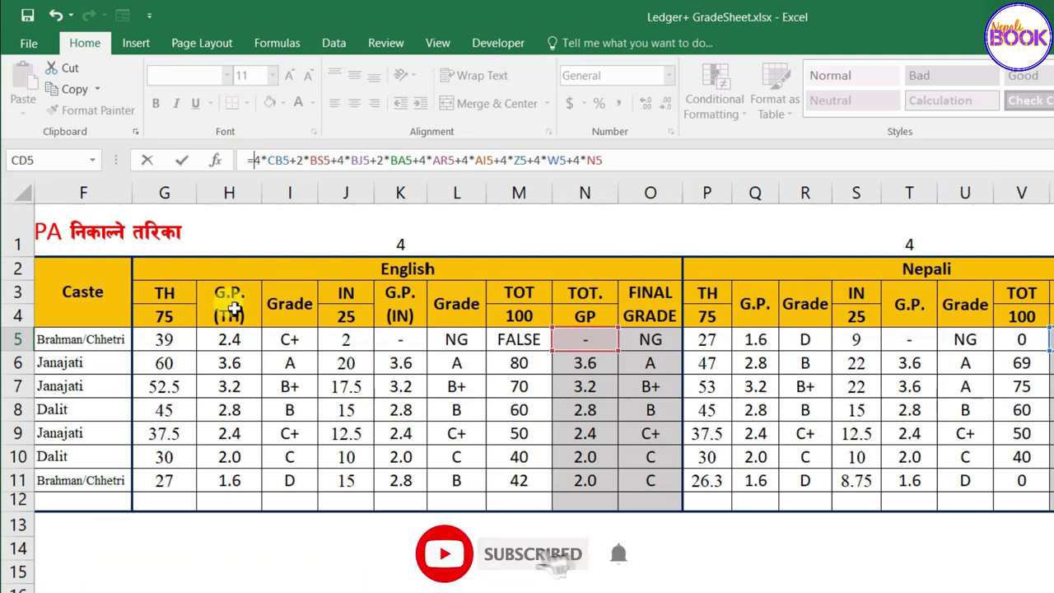
type("(")
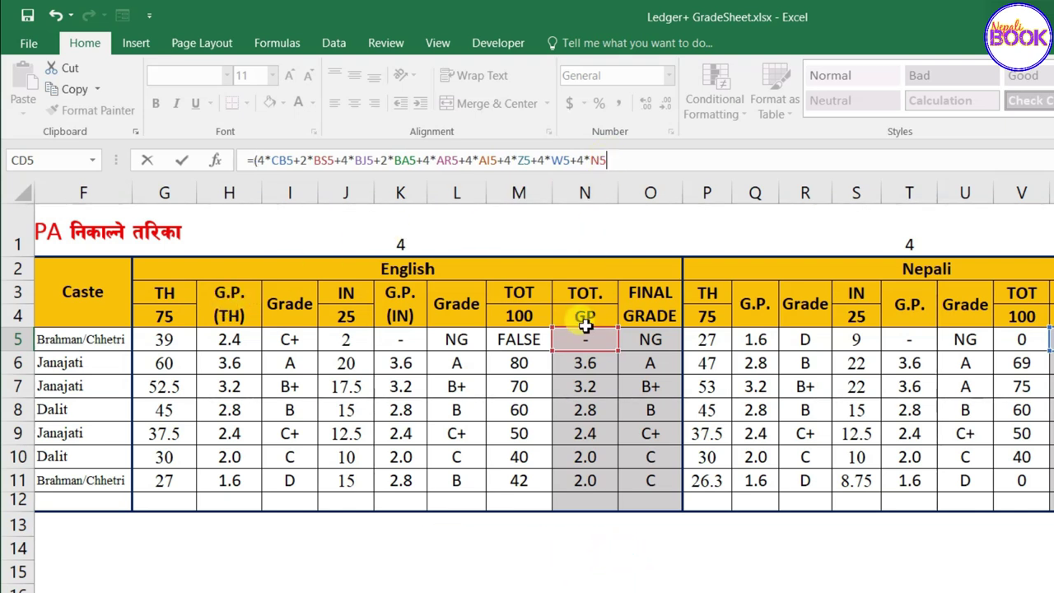
type(")/32")
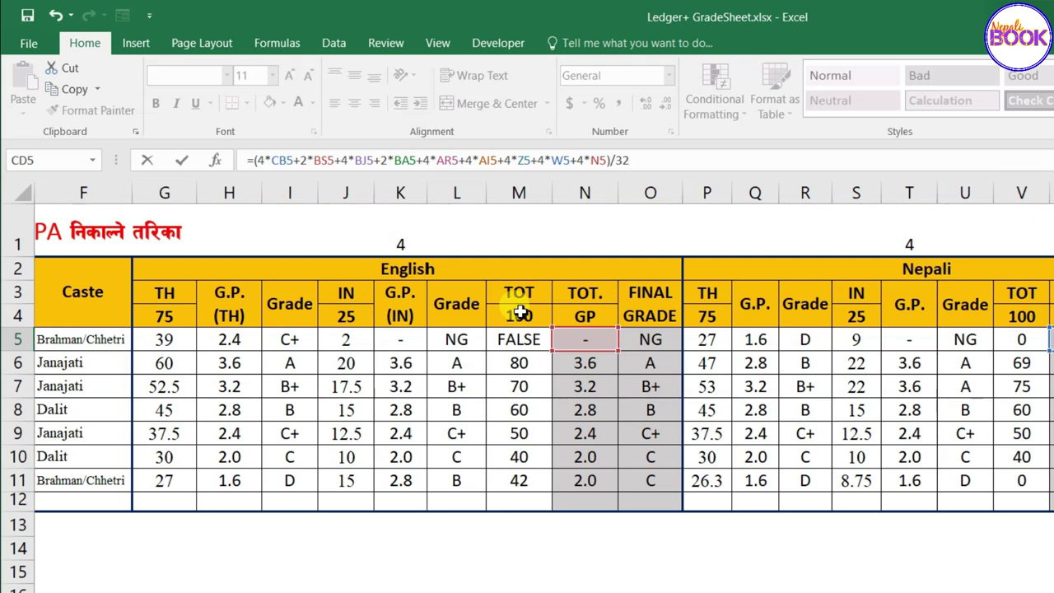
key("Return")
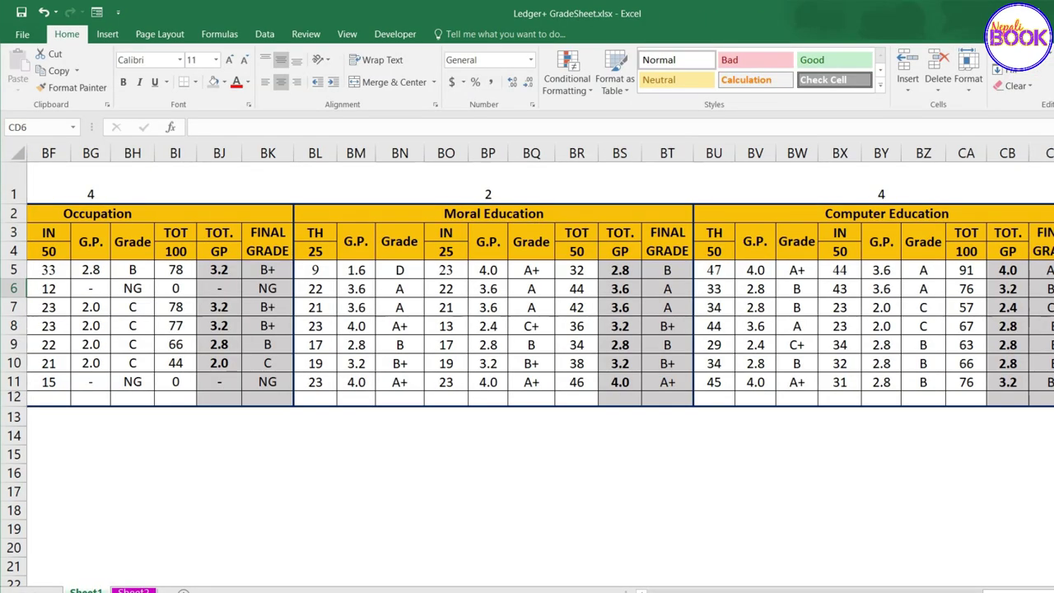
scroll(539, 305, "right", 3)
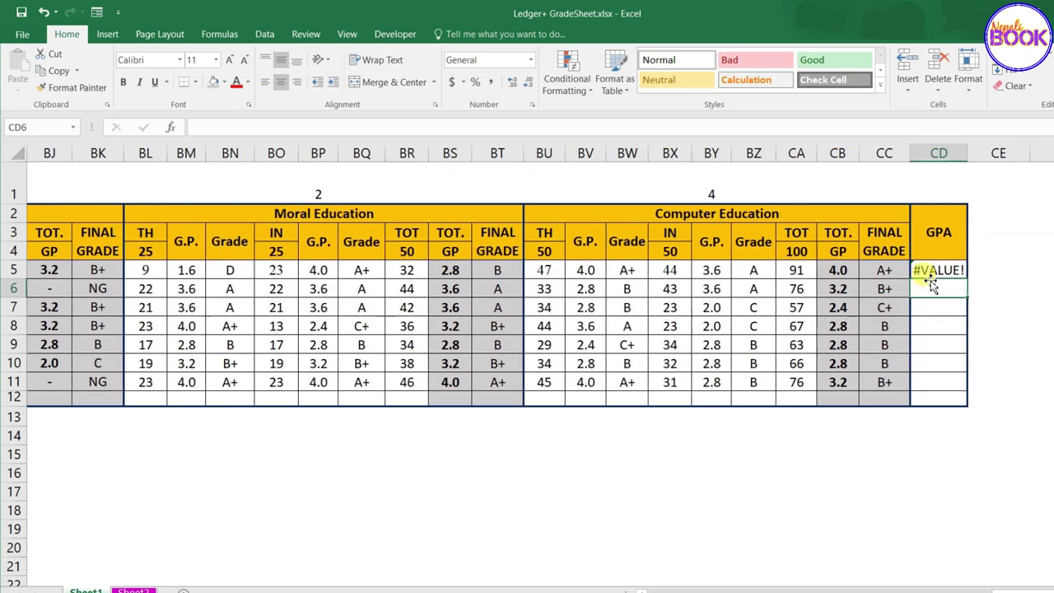
Examine the GPA formula in CD5 and the row 5 English and Nepali total grade points for the source of the error.
left_click(925, 271)
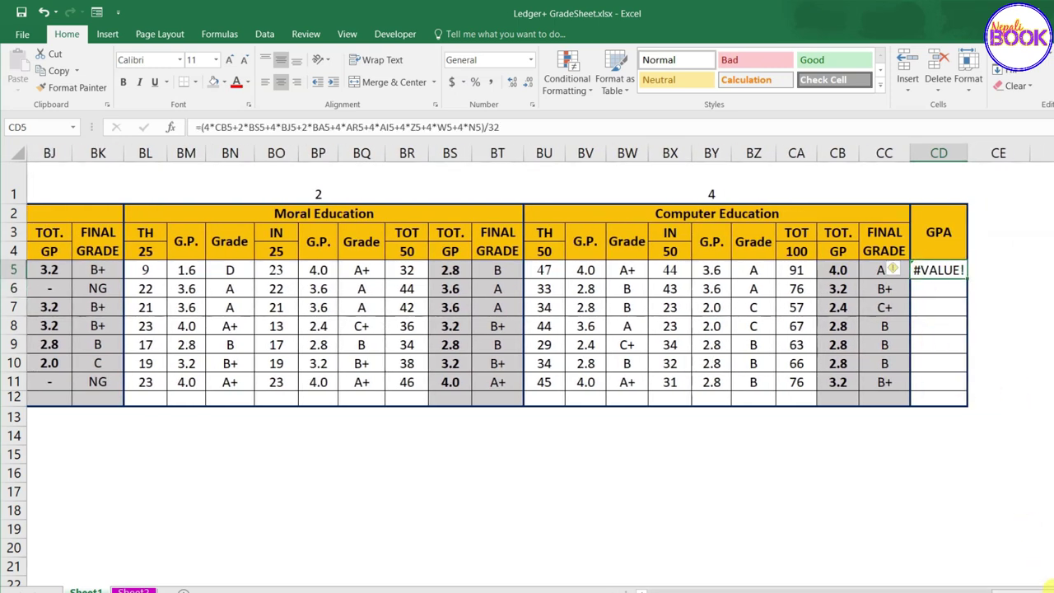
left_click_drag(1042, 585, 729, 585)
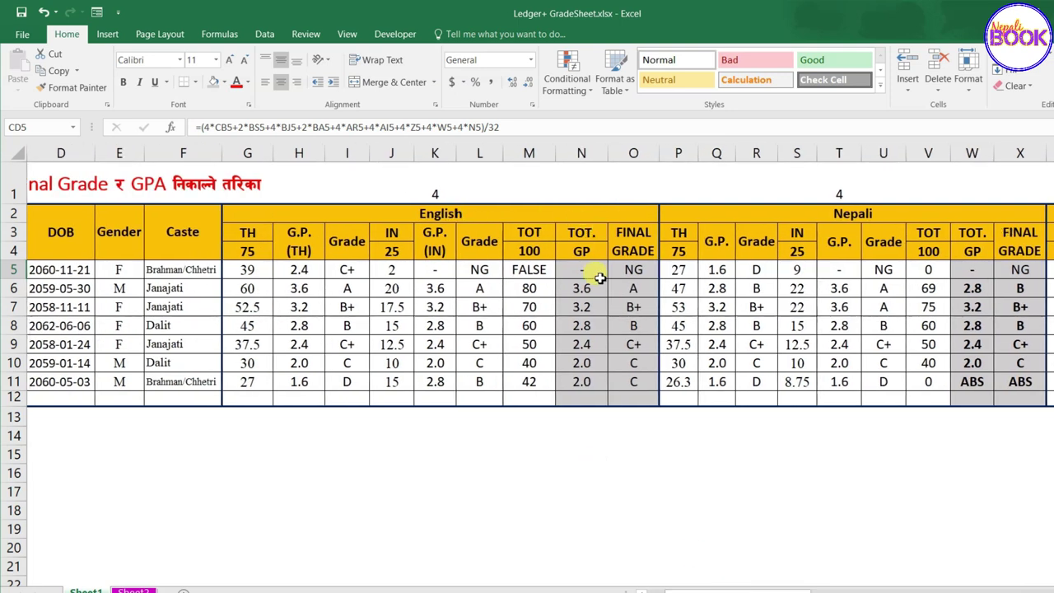
left_click(582, 272)
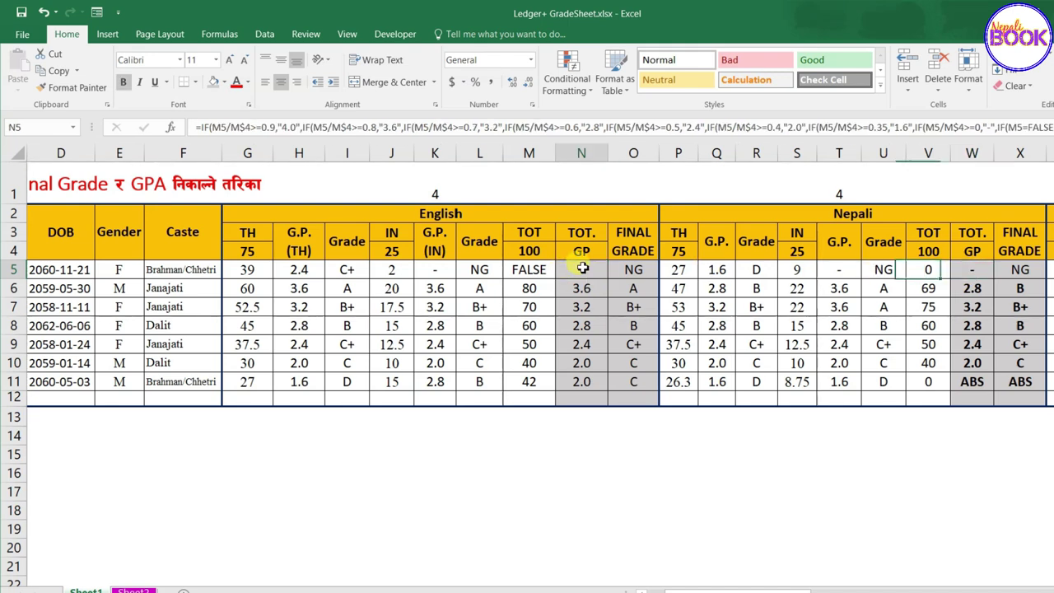
left_click_drag(728, 590, 1021, 589)
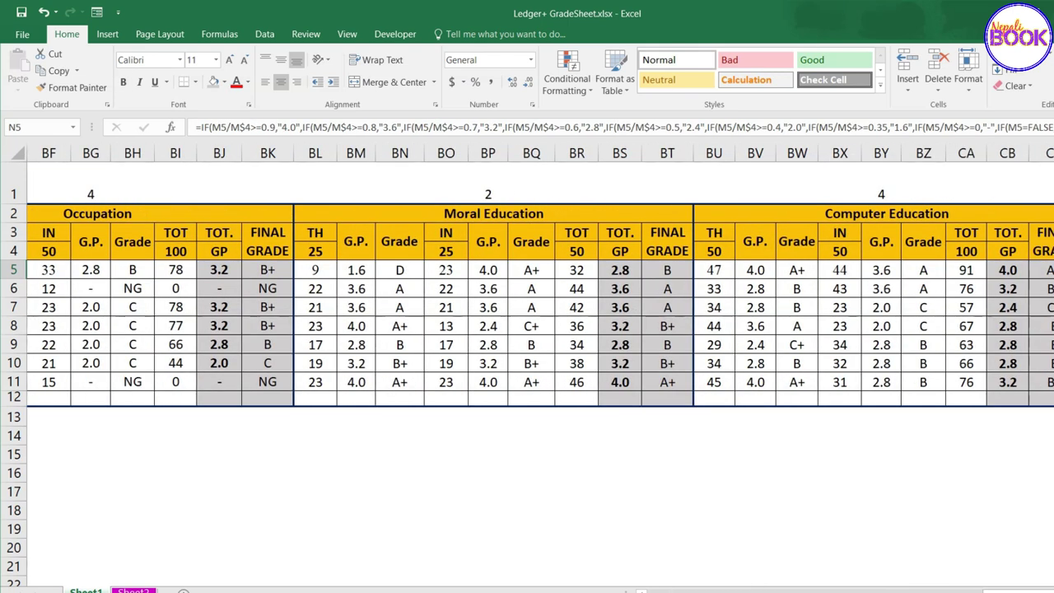
scroll(844, 418, "right", 6)
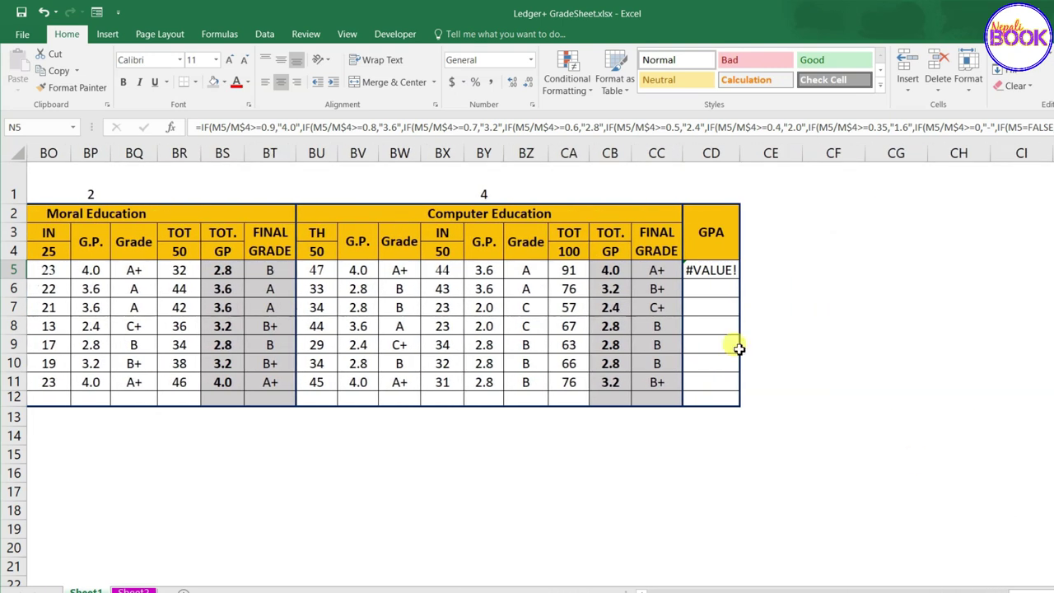
Start wrapping the GPA formula in CD5 in IFERROR, with the credit-weighted sum divided by 32 as its value argument.
left_click(698, 270)
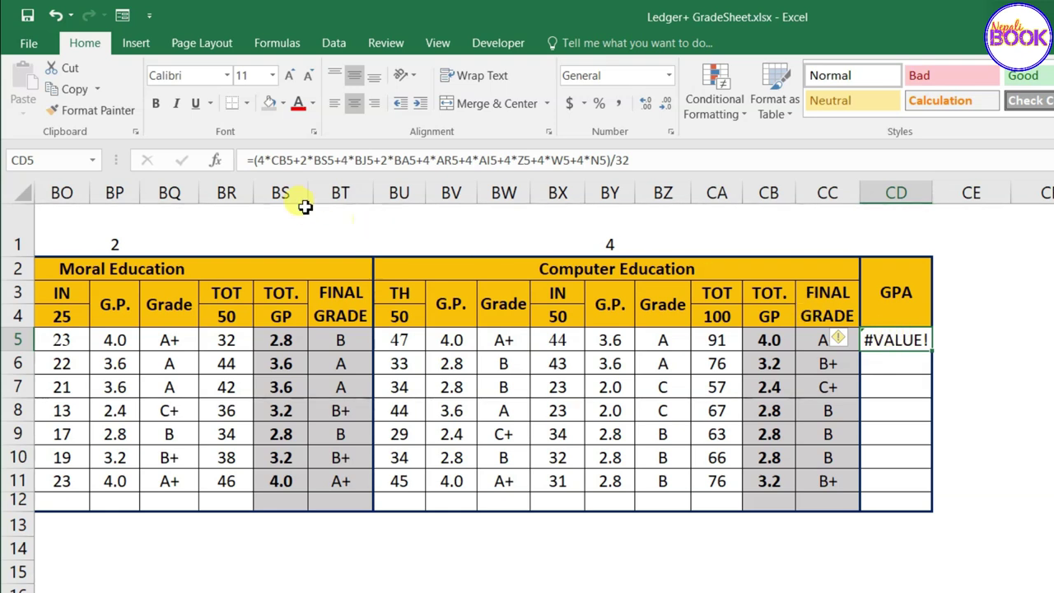
left_click(253, 160)
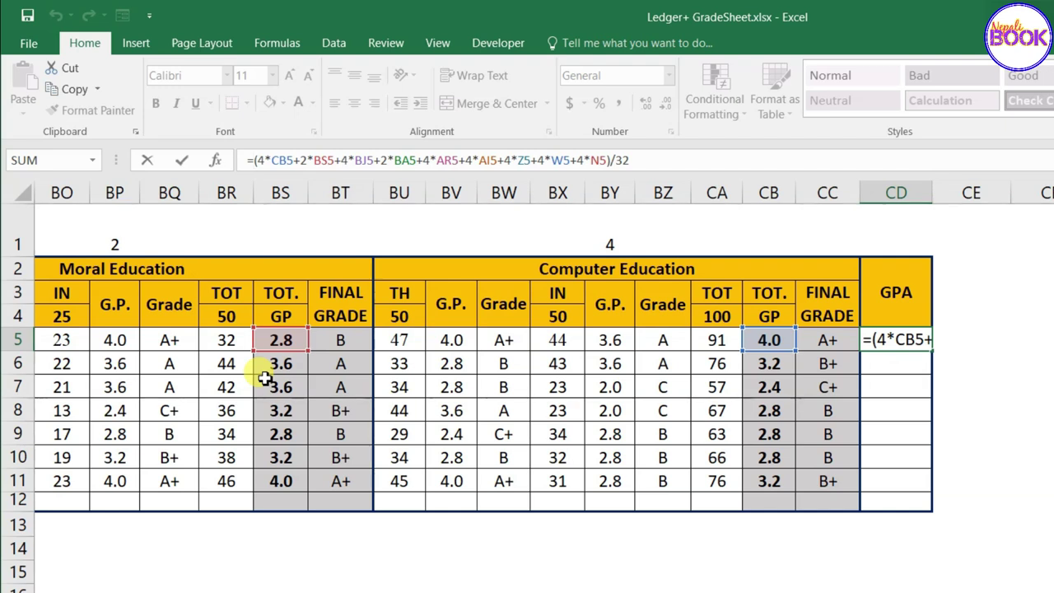
type("if")
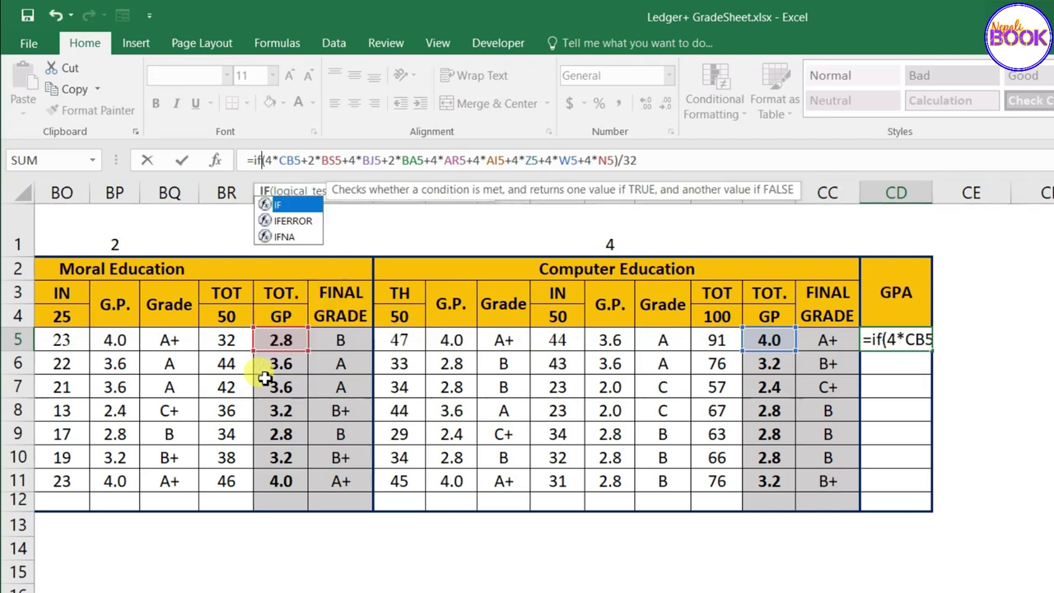
type("error")
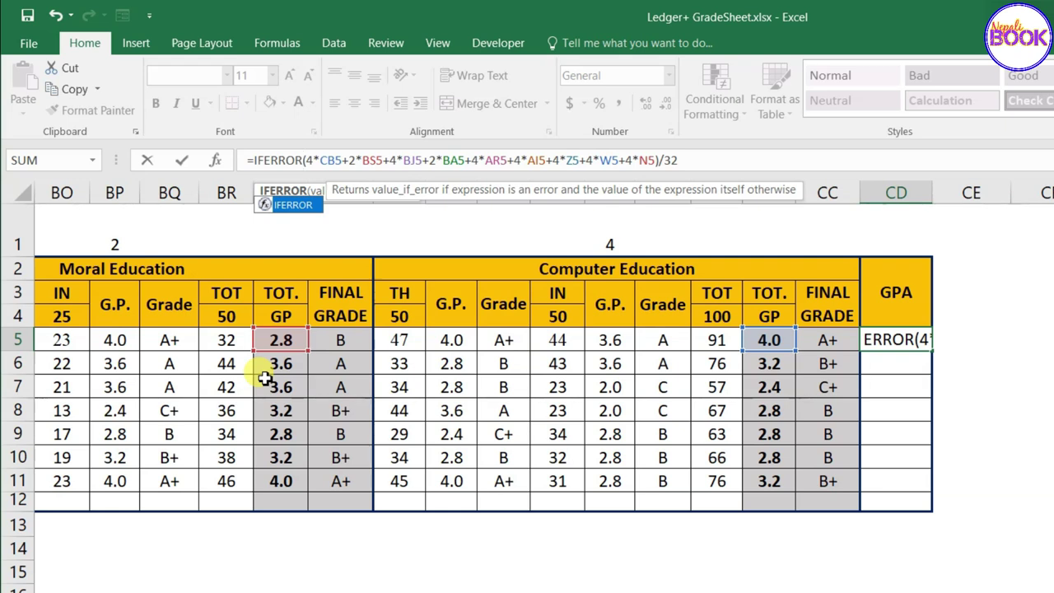
type("(")
left_click(317, 173)
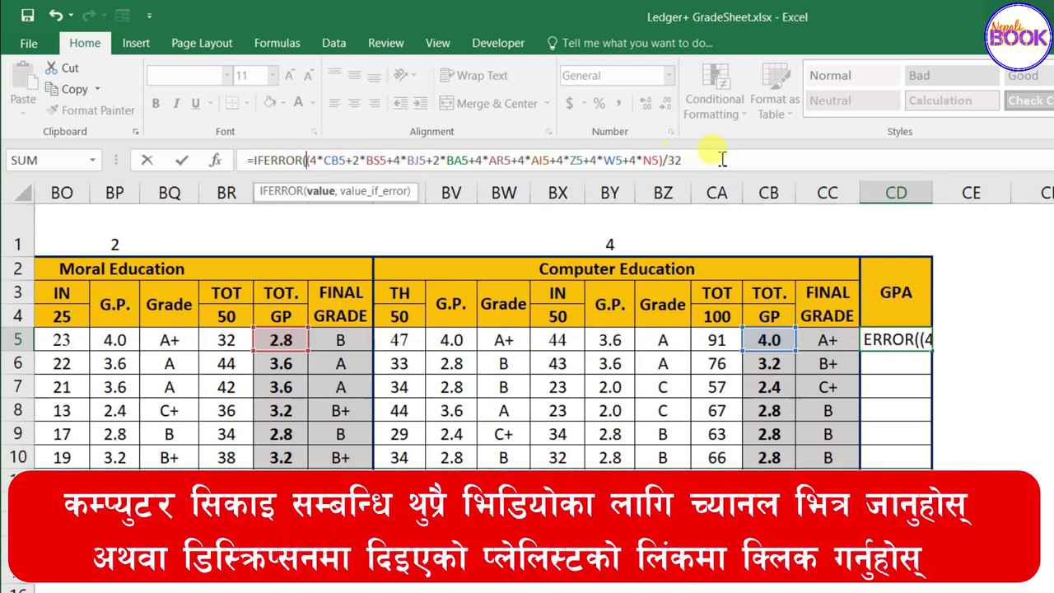
left_click(306, 161)
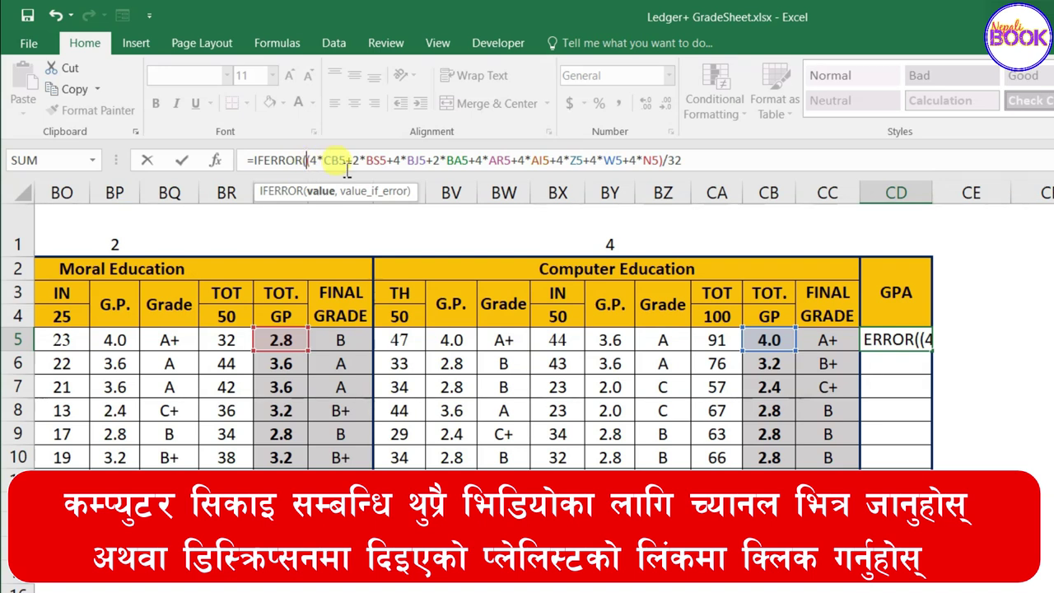
Complete the IFERROR formula in CD5 with "-" as the value returned on error and enter it.
left_click(683, 162)
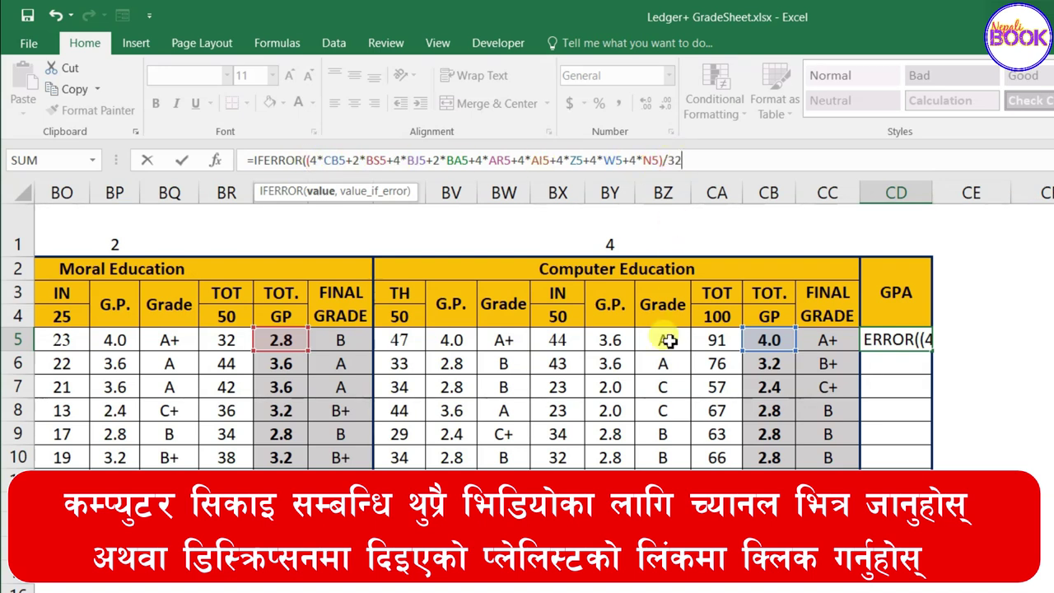
type(",\"-")
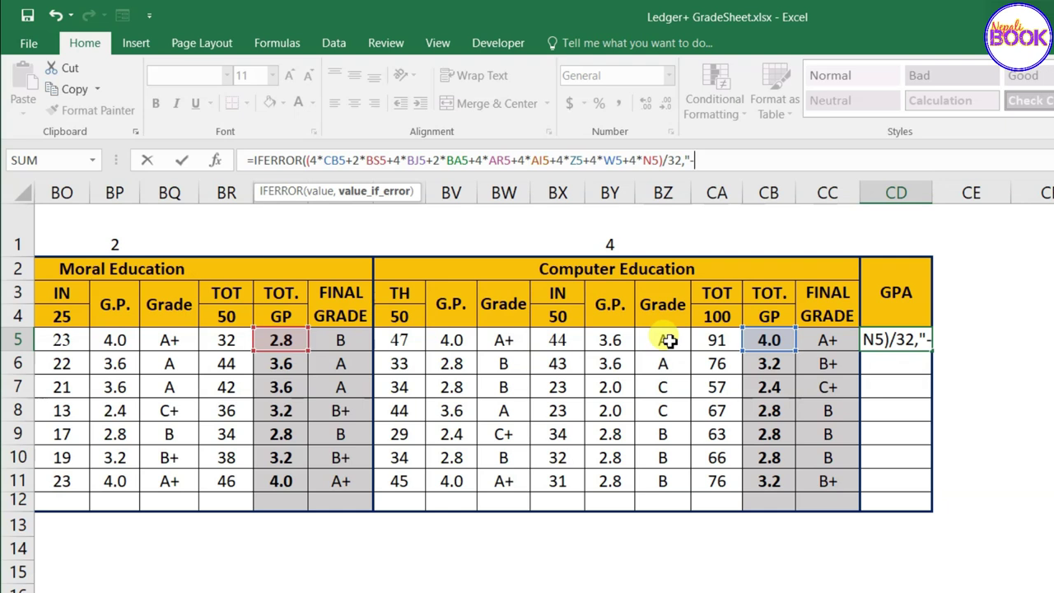
type("\"")
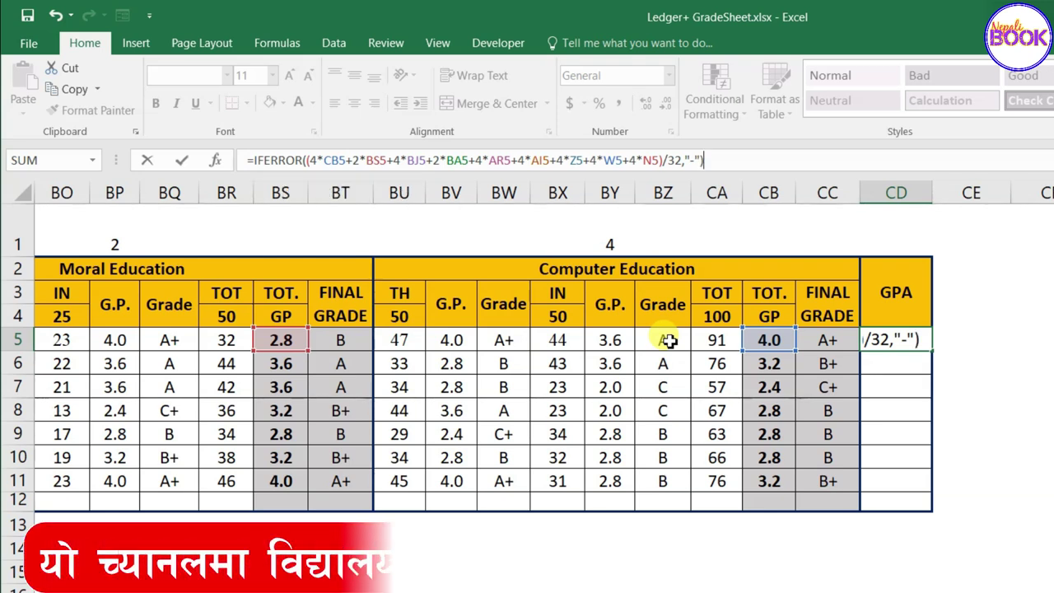
key("Return")
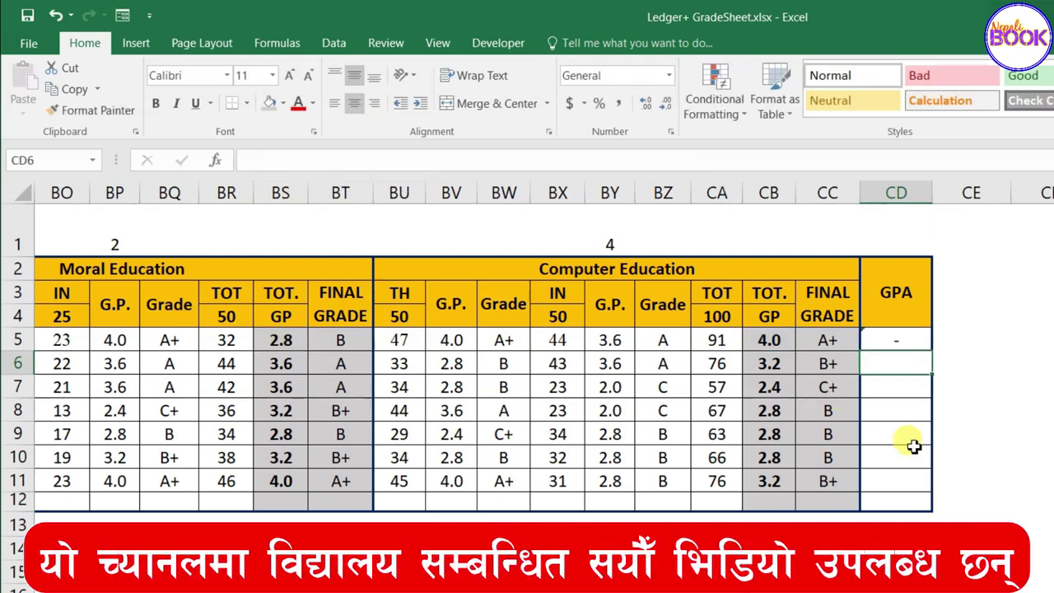
Fill the GPA formula from CD5 down through CD11 for the remaining students.
left_click(897, 337)
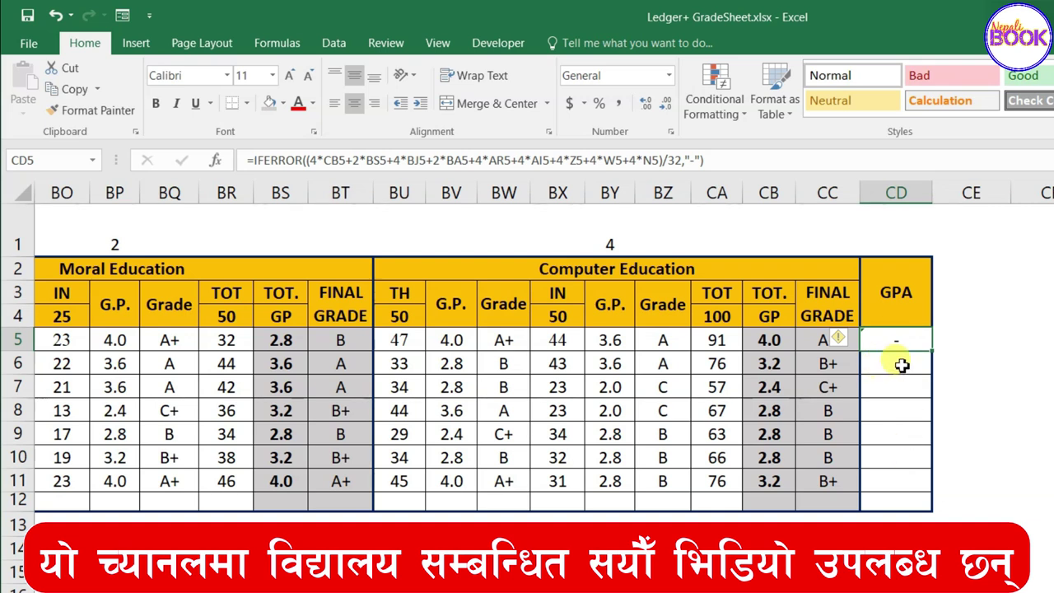
left_click_drag(935, 350, 927, 499)
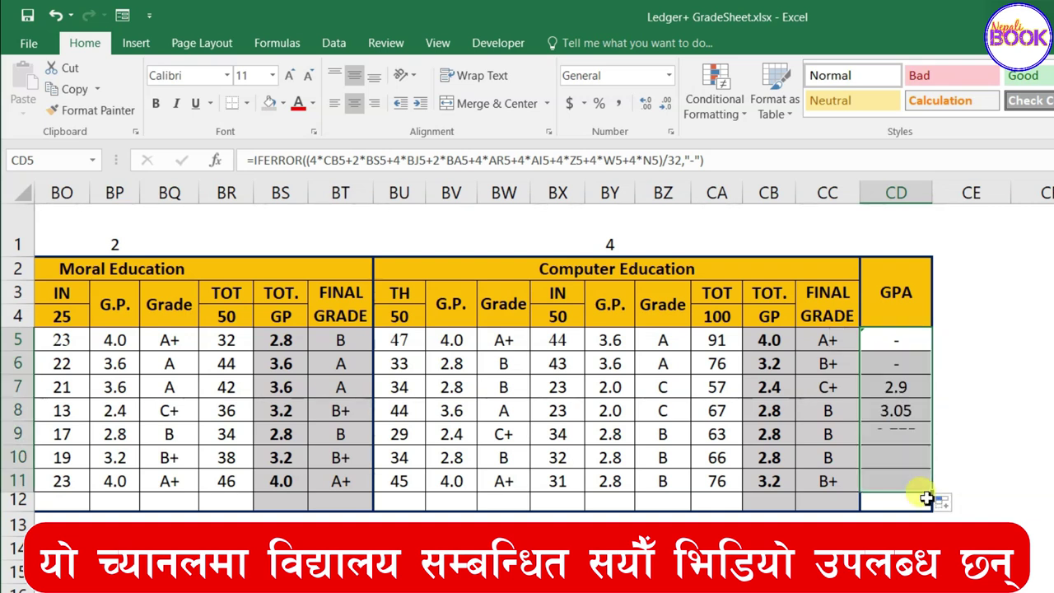
left_click(901, 462)
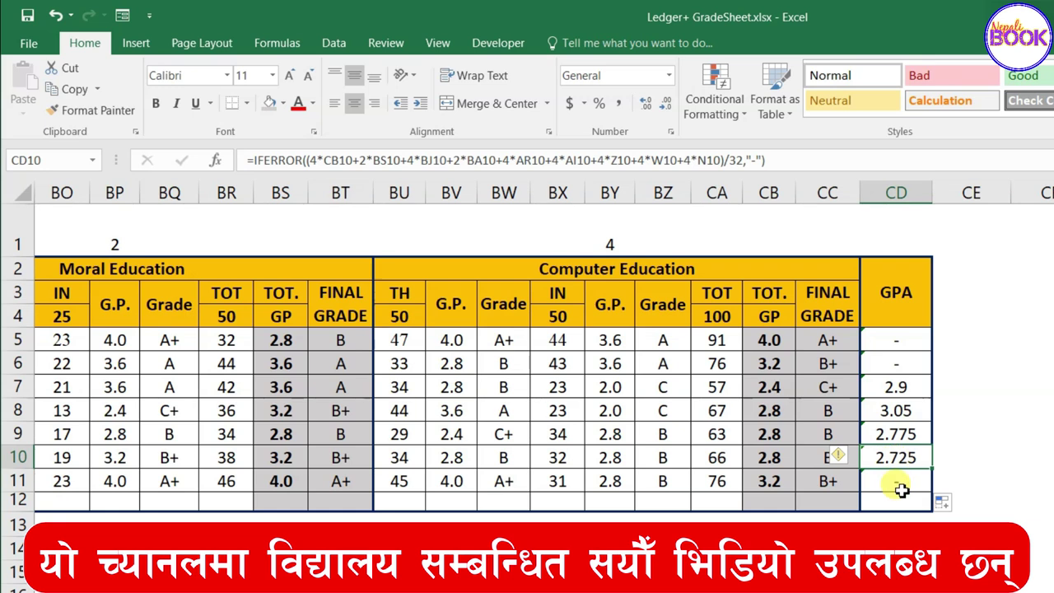
Check the GPA results and copied formulas across the students' rows in column CD.
left_click(895, 340)
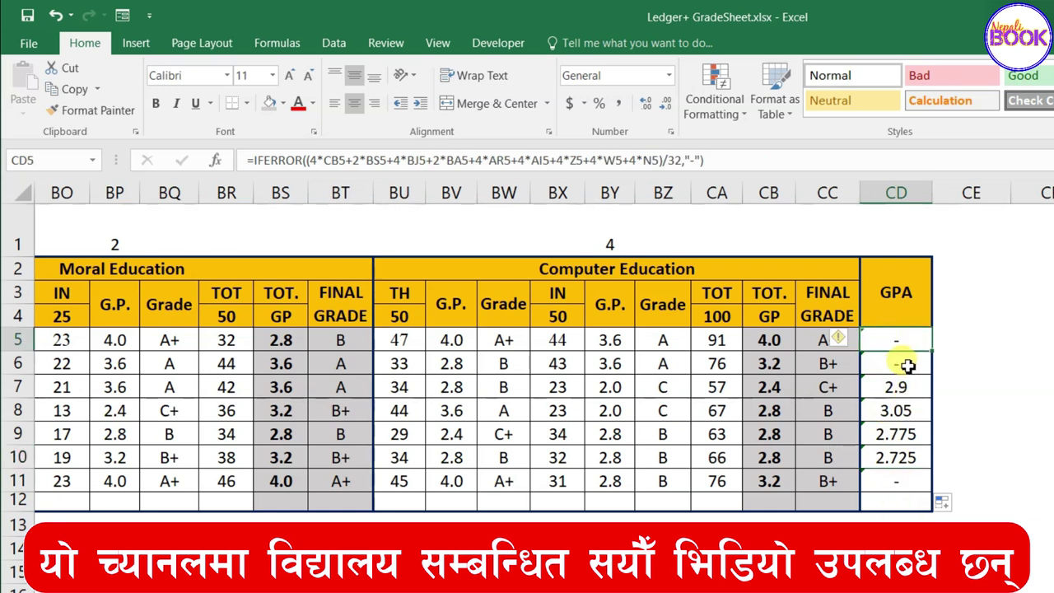
left_click(900, 362)
left_click(901, 481)
left_click(895, 454)
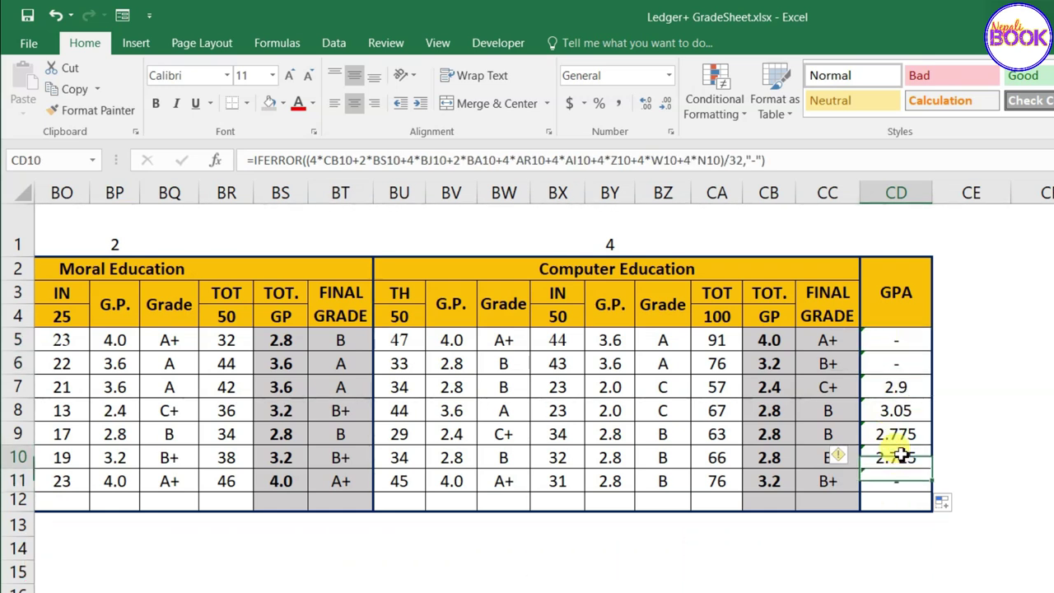
left_click(895, 431)
left_click(894, 409)
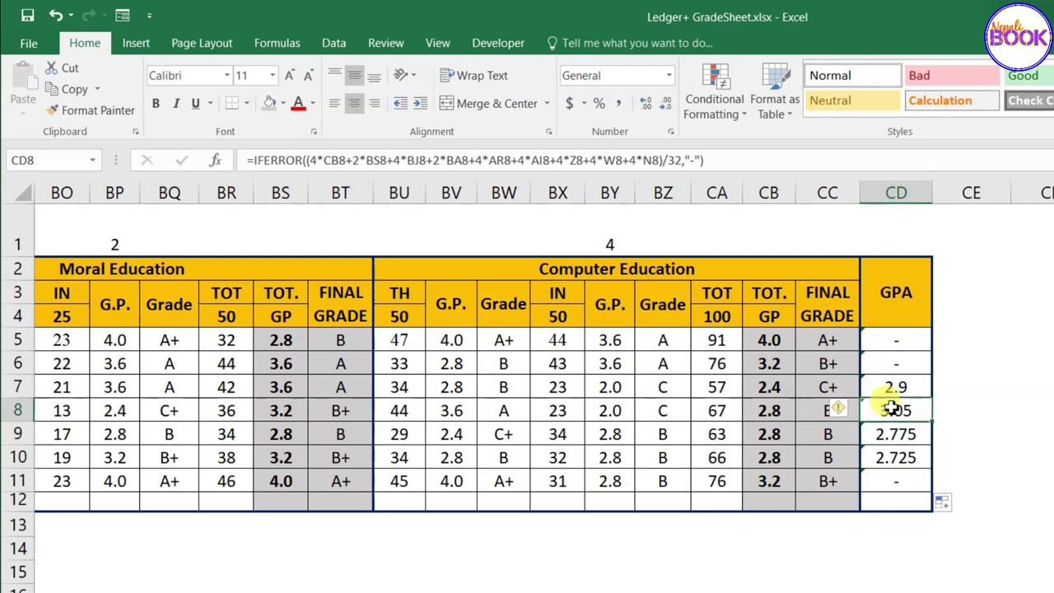
left_click(891, 390)
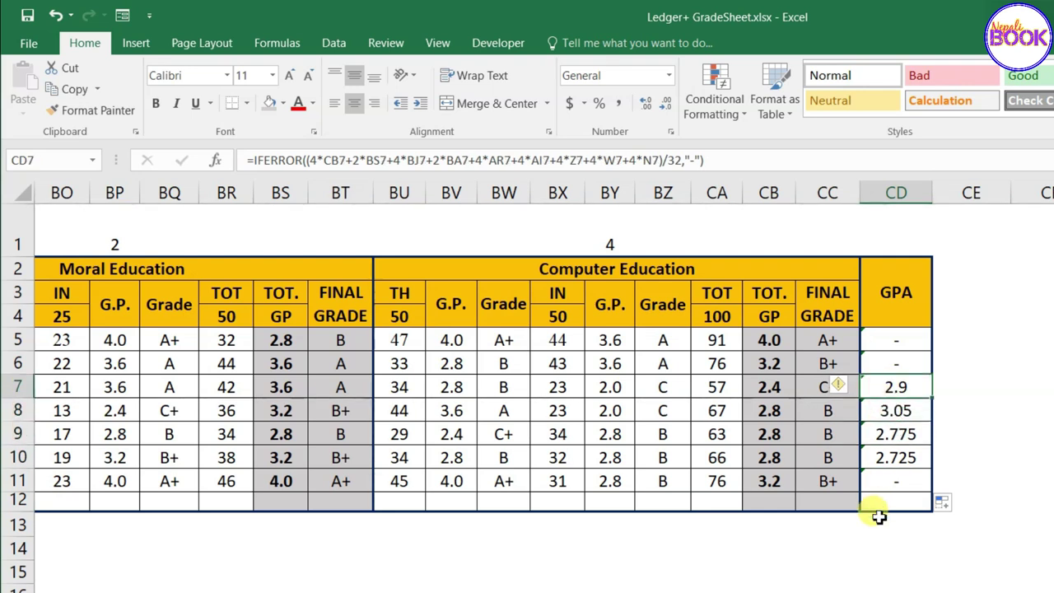
Format the GPA values in CD9:CD10 as numbers with two decimal places.
left_click(903, 434)
left_click_drag(901, 437, 903, 458)
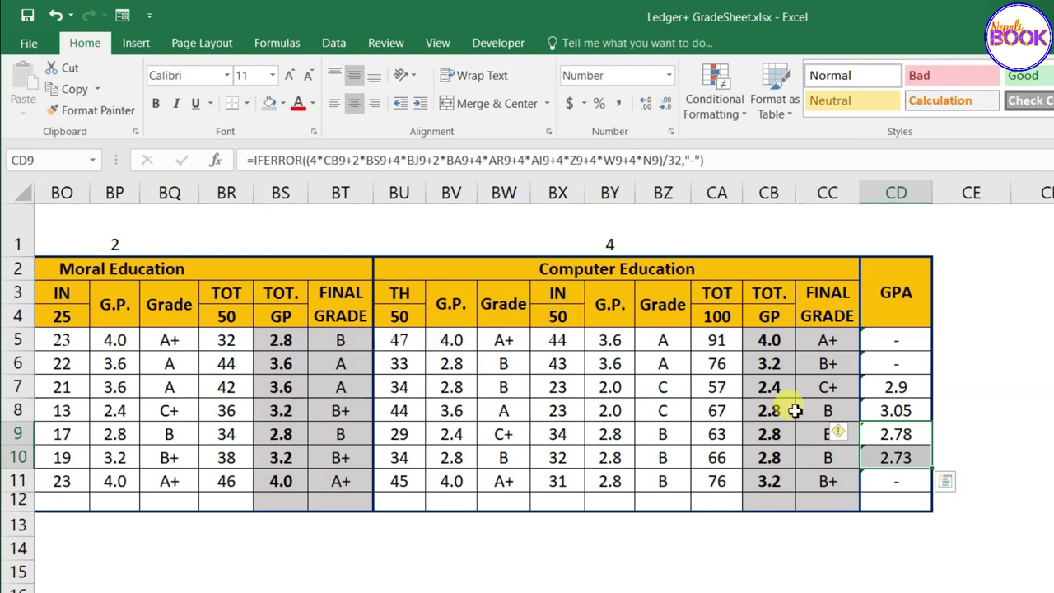
left_click(896, 481)
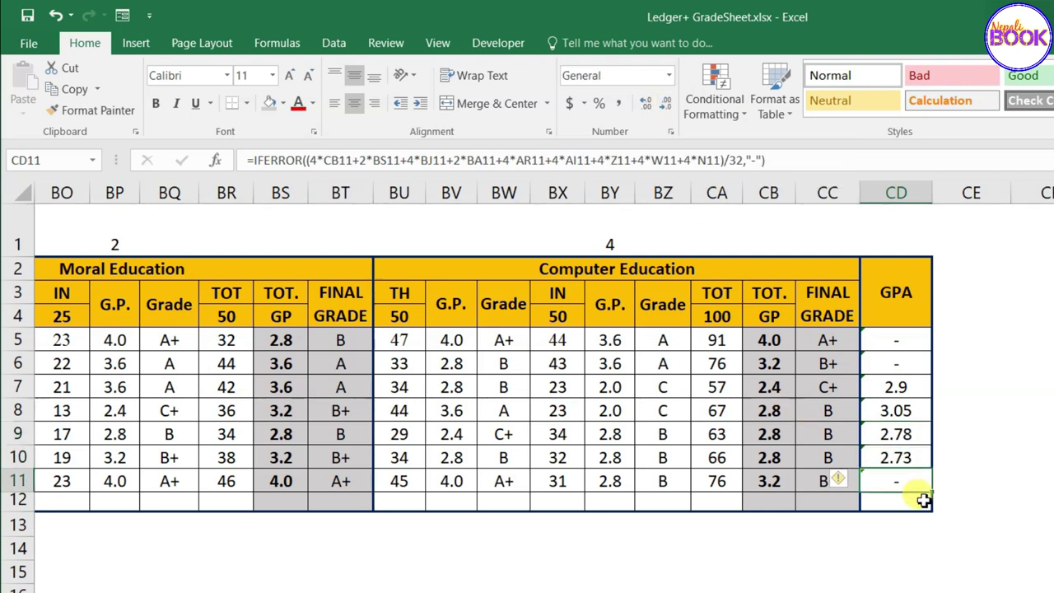
Review the GPA in CD7 and the English marks, grade points and grades at the start of the ledger.
left_click(906, 386)
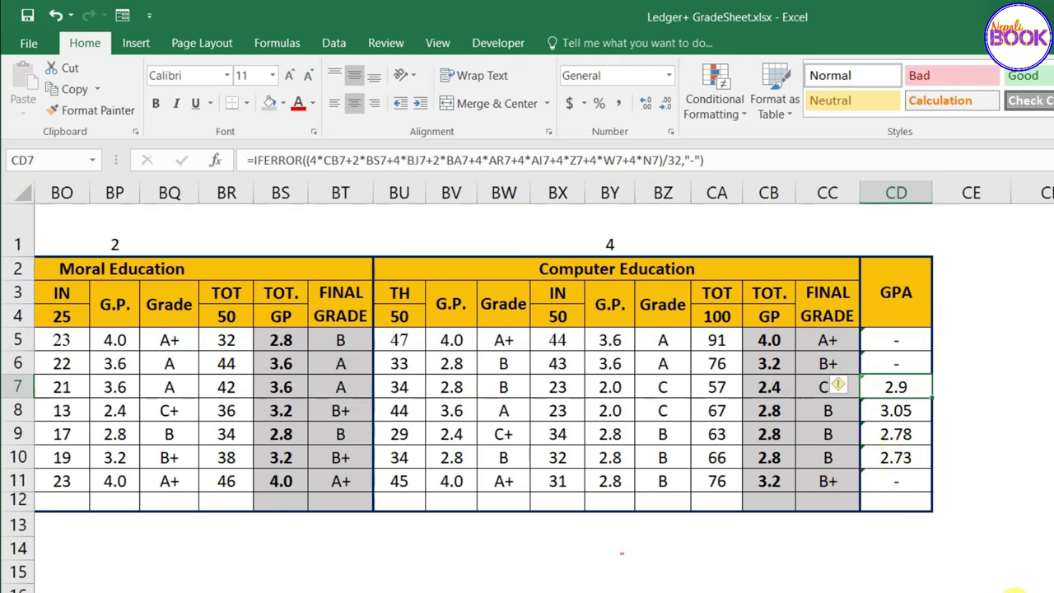
scroll(544, 384, "left", 6)
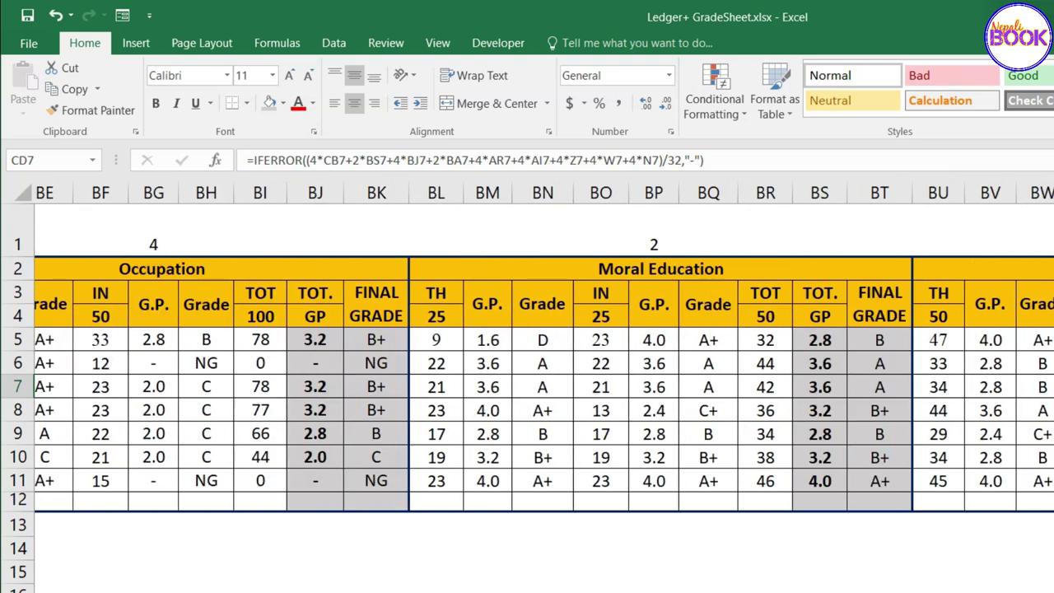
scroll(544, 384, "left", 20)
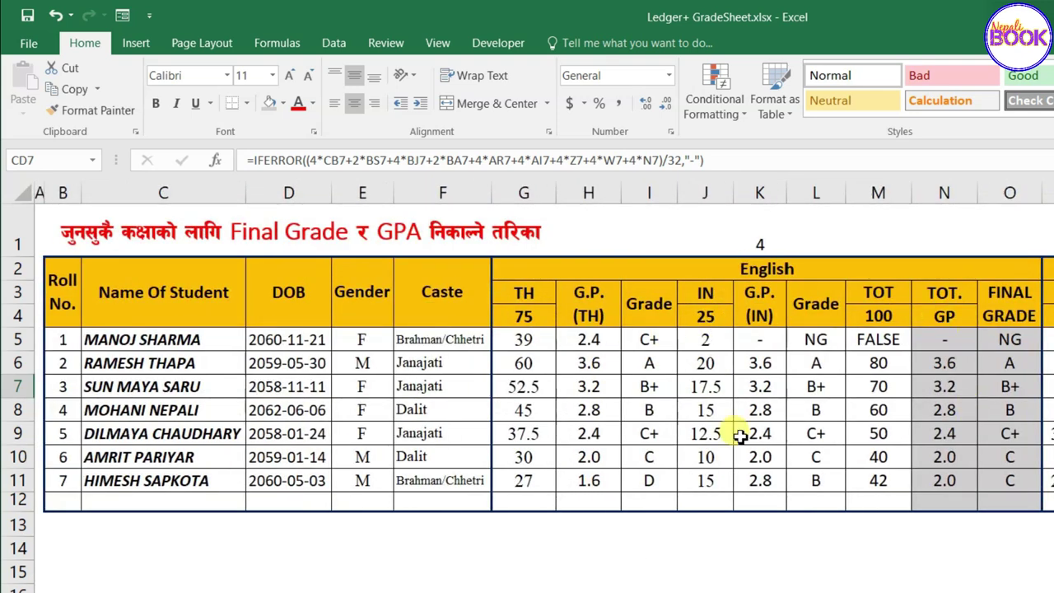
left_click_drag(544, 272, 1005, 481)
left_click(648, 432)
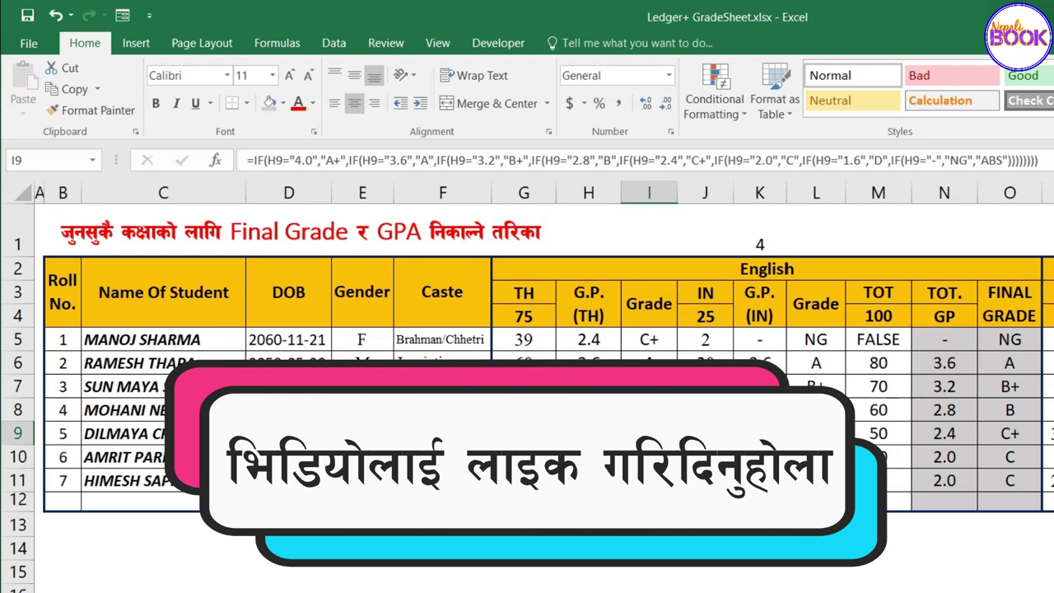